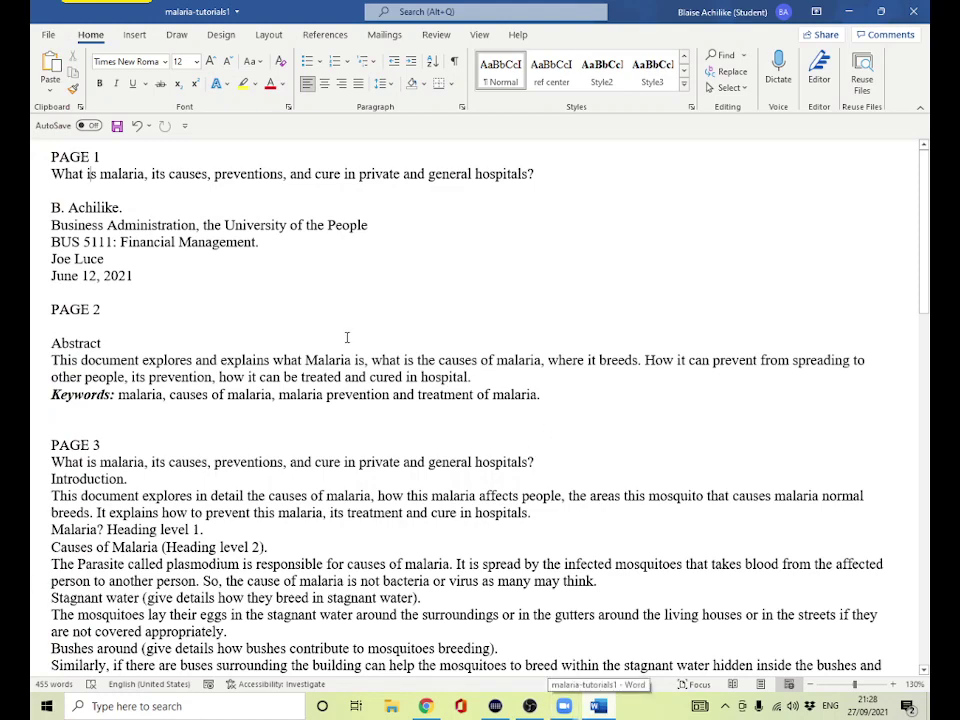
Review the PAGE 1 title page elements: title, author, department and university, course, instructor and date.
{"action": "scroll", "coordinate": [343, 333], "scroll_direction": "down", "scroll_amount": 4}
{"action": "scroll", "coordinate": [343, 333], "scroll_direction": "up", "scroll_amount": 4}
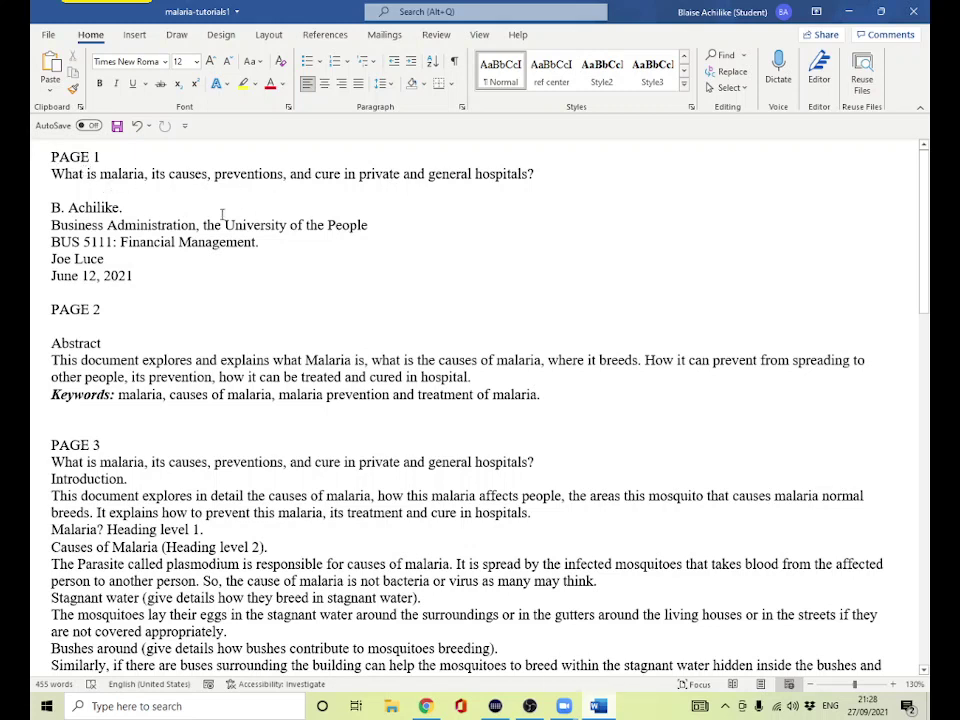
{"action": "scroll", "coordinate": [230, 393], "scroll_direction": "down", "scroll_amount": 4}
{"action": "scroll", "coordinate": [230, 393], "scroll_direction": "up", "scroll_amount": 4}
{"action": "left_click_drag", "start_coordinate": [56, 173], "coordinate": [538, 174]}
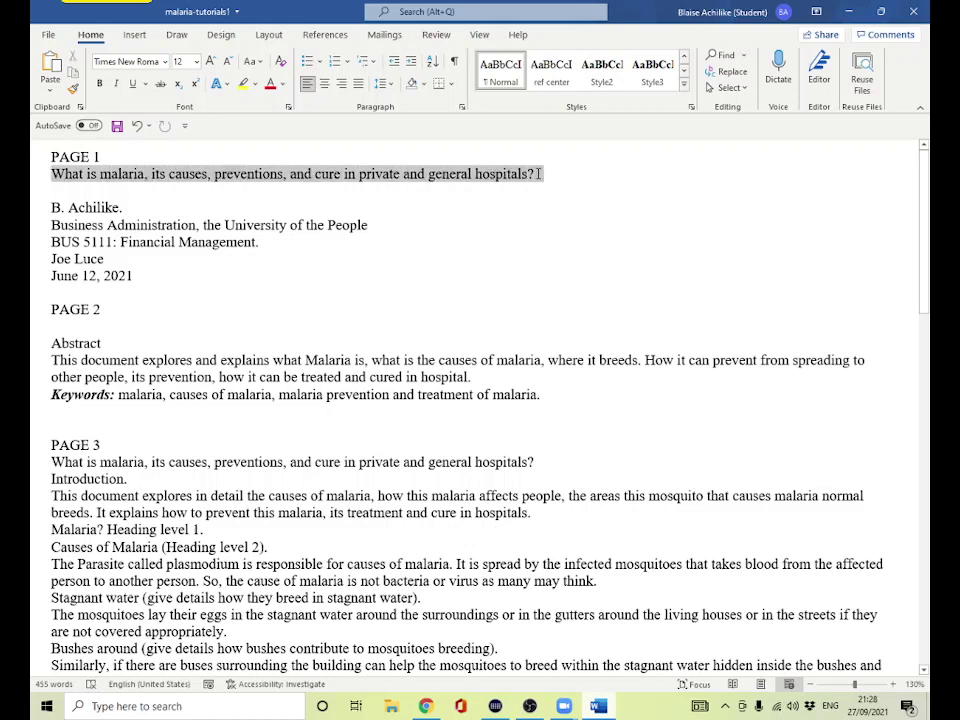
{"action": "left_click_drag", "start_coordinate": [106, 157], "coordinate": [55, 158]}
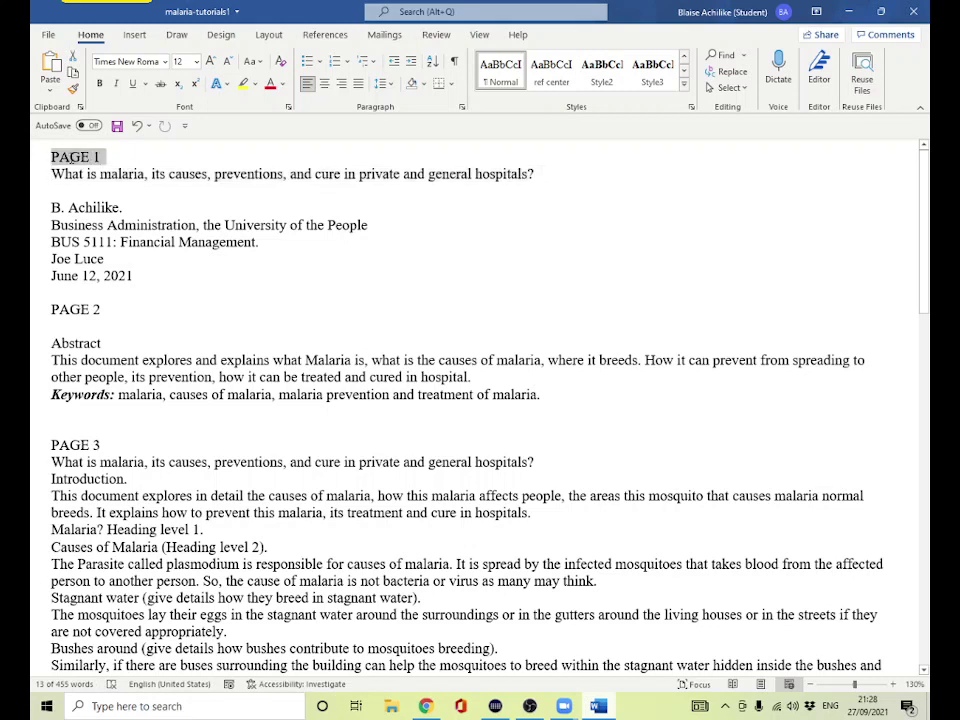
{"action": "left_click", "coordinate": [52, 176]}
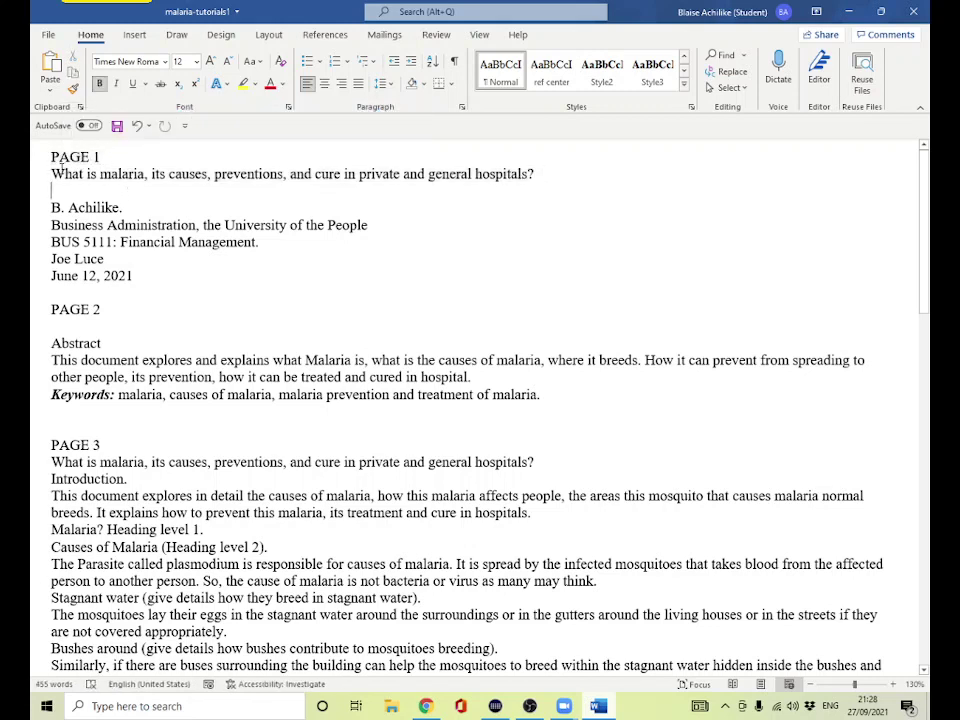
{"action": "left_click_drag", "start_coordinate": [54, 174], "coordinate": [541, 174]}
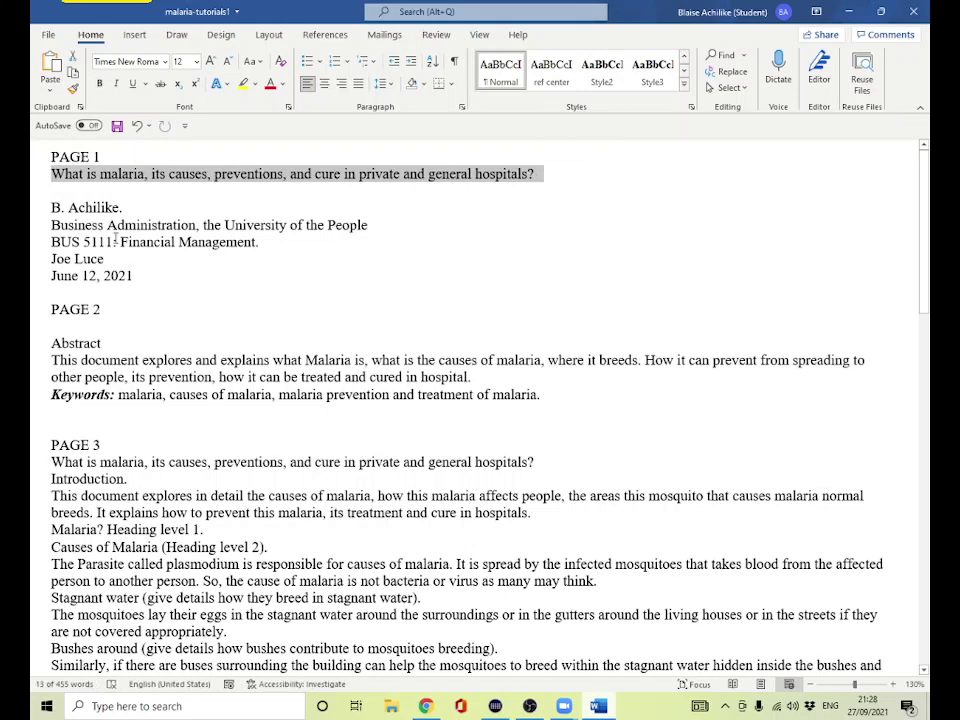
{"action": "left_click_drag", "start_coordinate": [52, 207], "coordinate": [118, 207]}
{"action": "left_click_drag", "start_coordinate": [50, 225], "coordinate": [165, 225]}
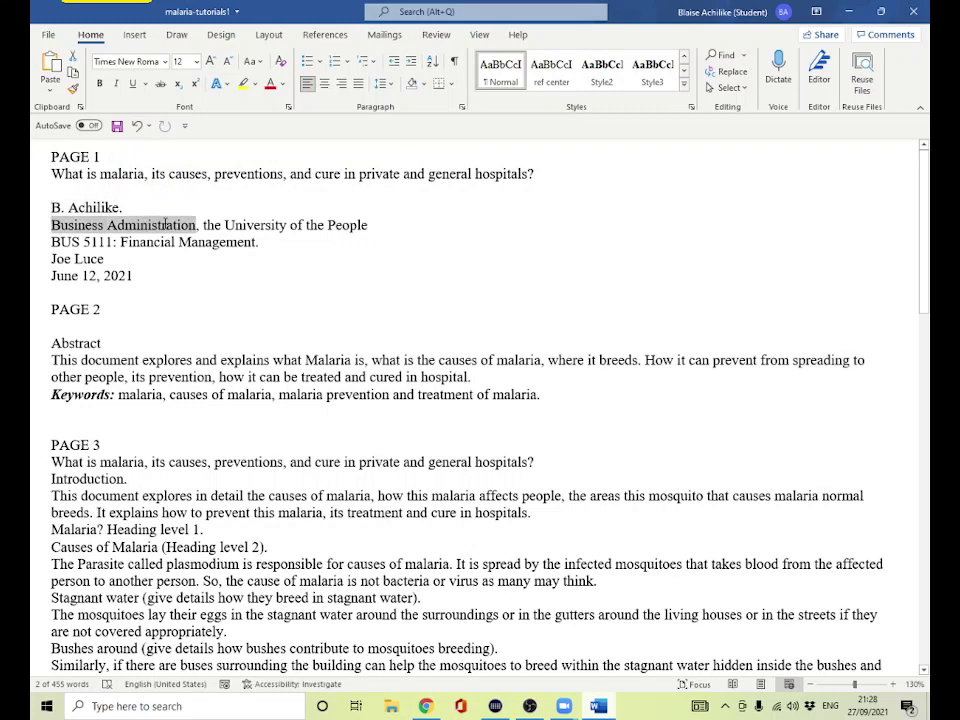
{"action": "left_click_drag", "start_coordinate": [165, 225], "coordinate": [368, 226]}
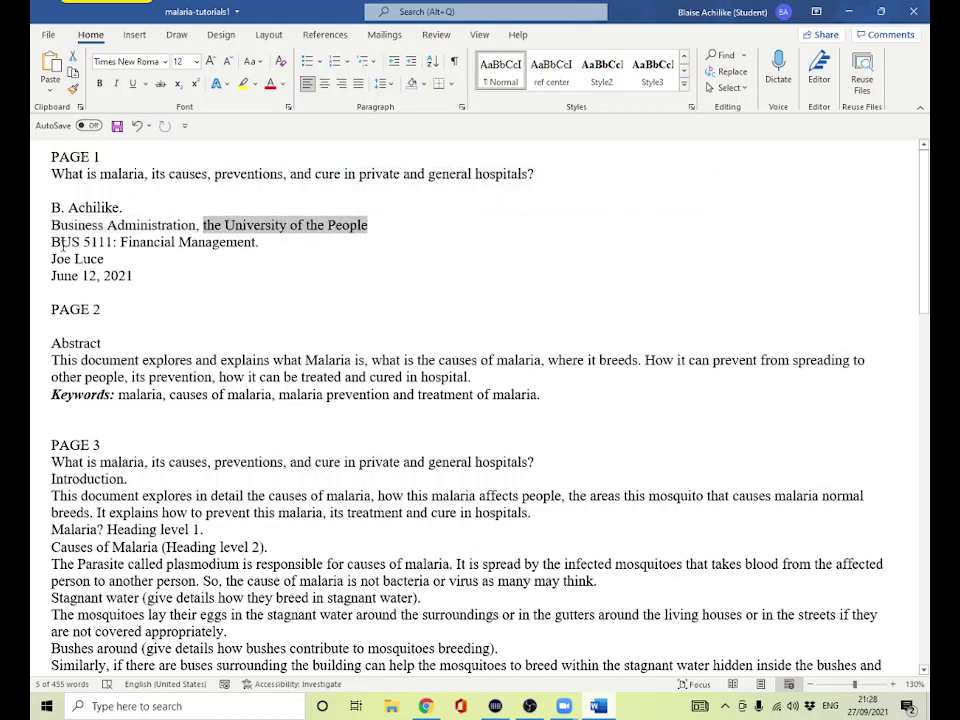
{"action": "left_click_drag", "start_coordinate": [52, 242], "coordinate": [233, 242]}
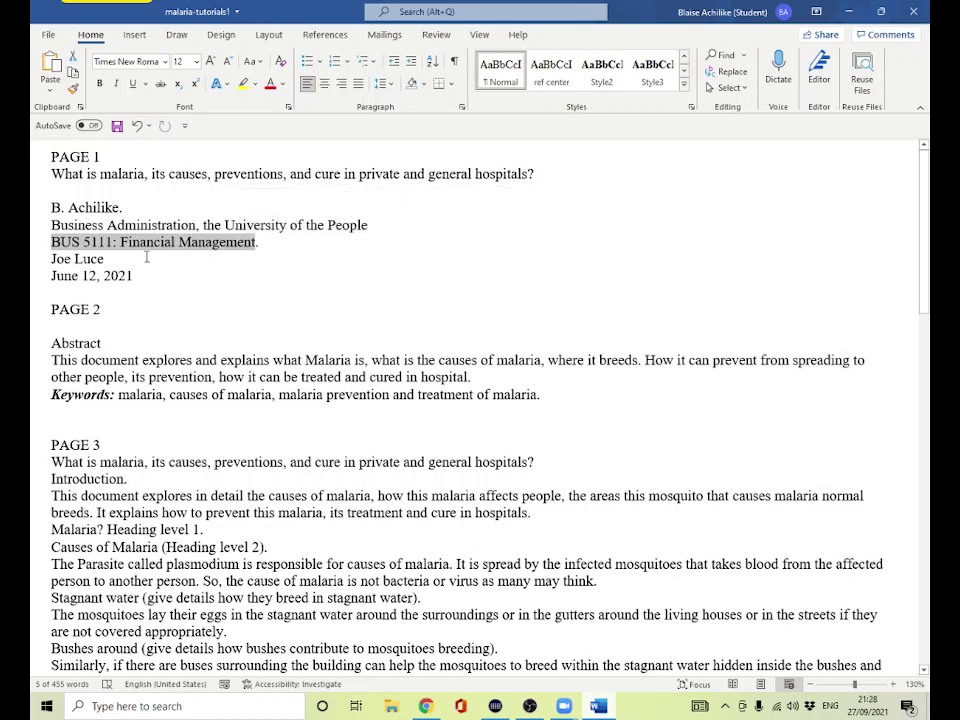
{"action": "left_click_drag", "start_coordinate": [52, 258], "coordinate": [107, 258]}
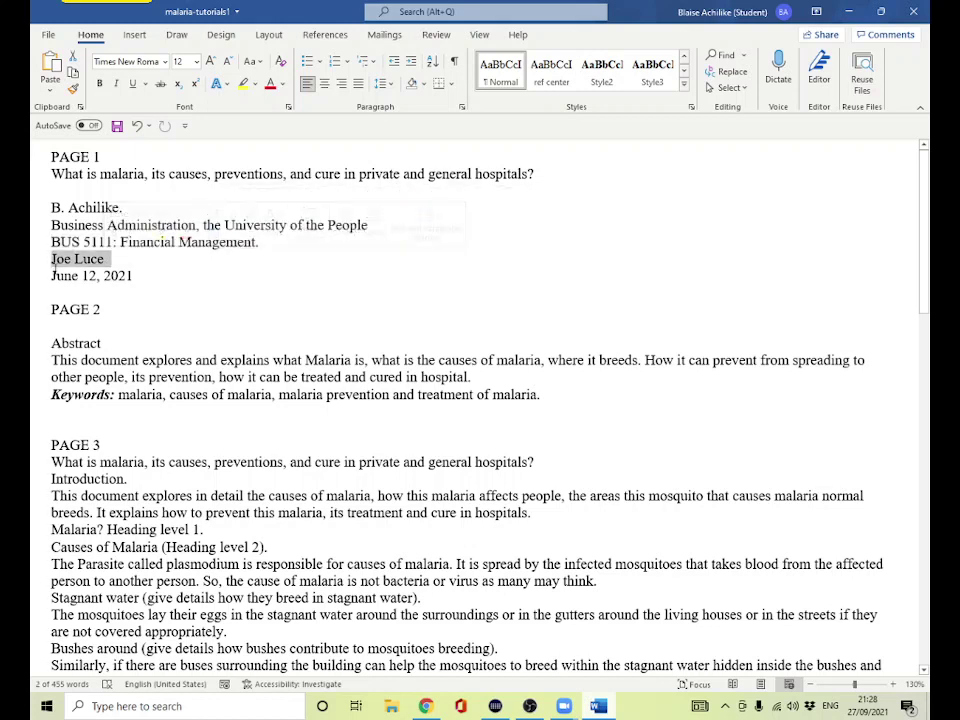
{"action": "left_click_drag", "start_coordinate": [52, 275], "coordinate": [133, 276]}
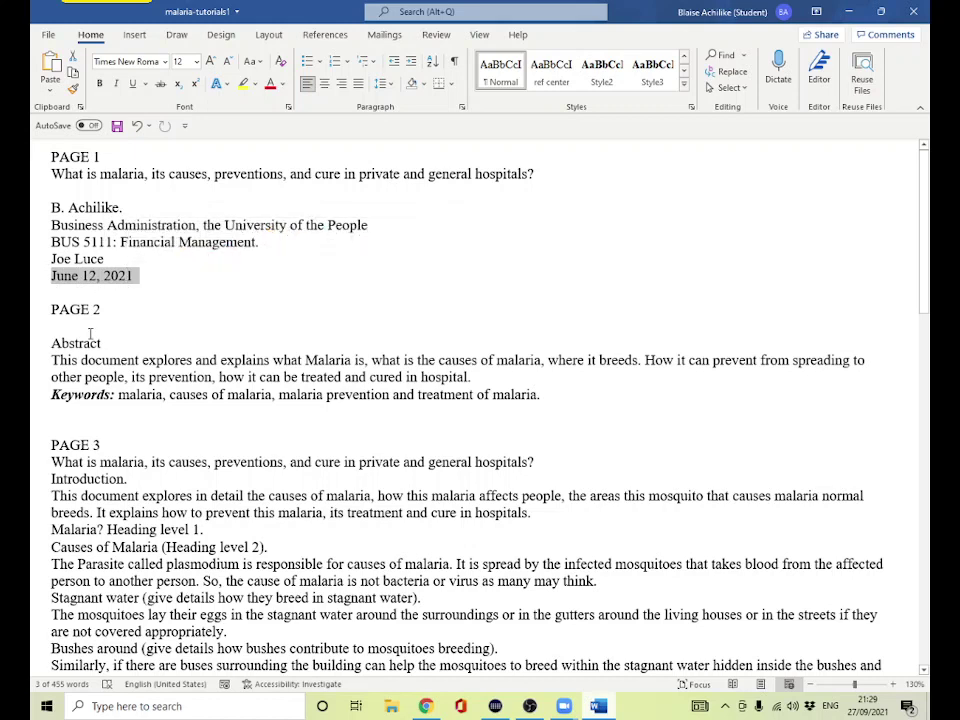
{"action": "left_click", "coordinate": [62, 326]}
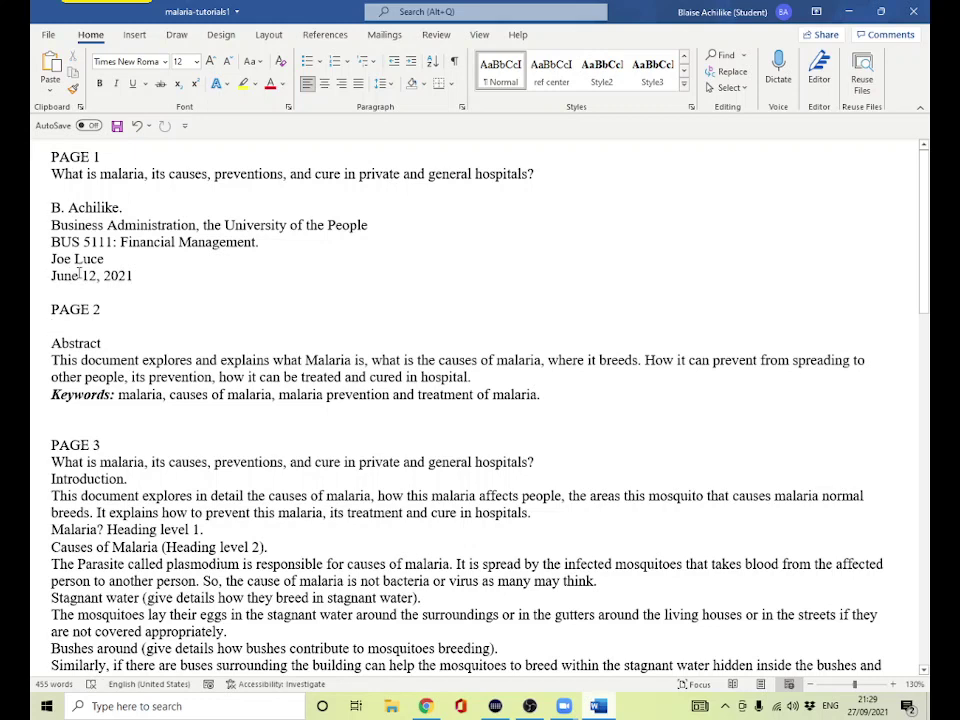
Review the Abstract heading and Keywords on PAGE 2, plus the repeated title and Introduction on PAGE 3.
{"action": "left_click_drag", "start_coordinate": [52, 342], "coordinate": [103, 341]}
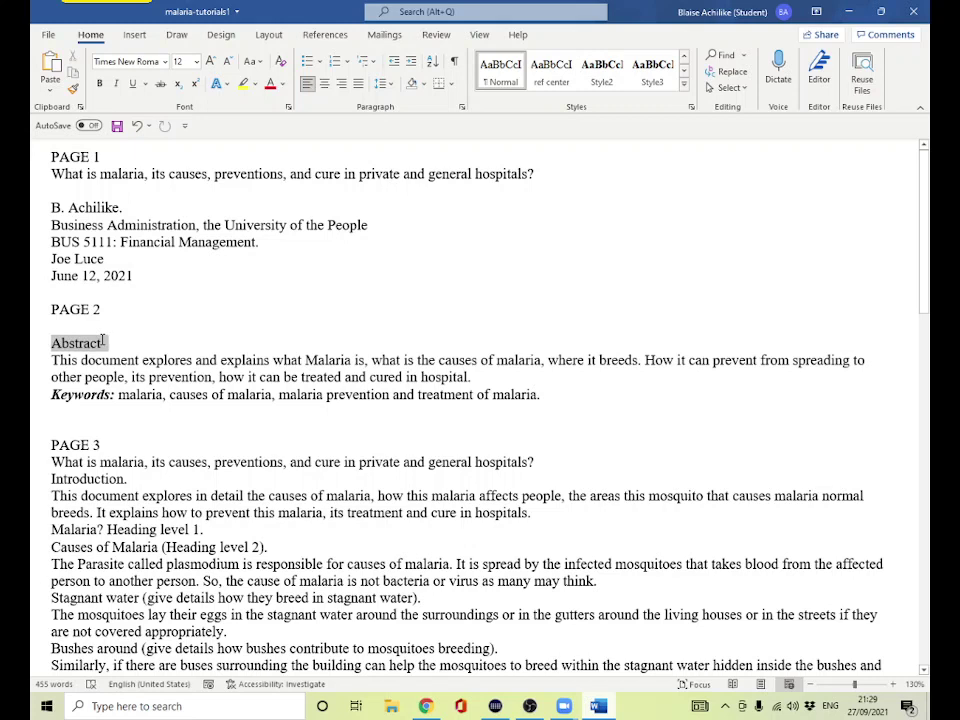
{"action": "left_click", "coordinate": [102, 428]}
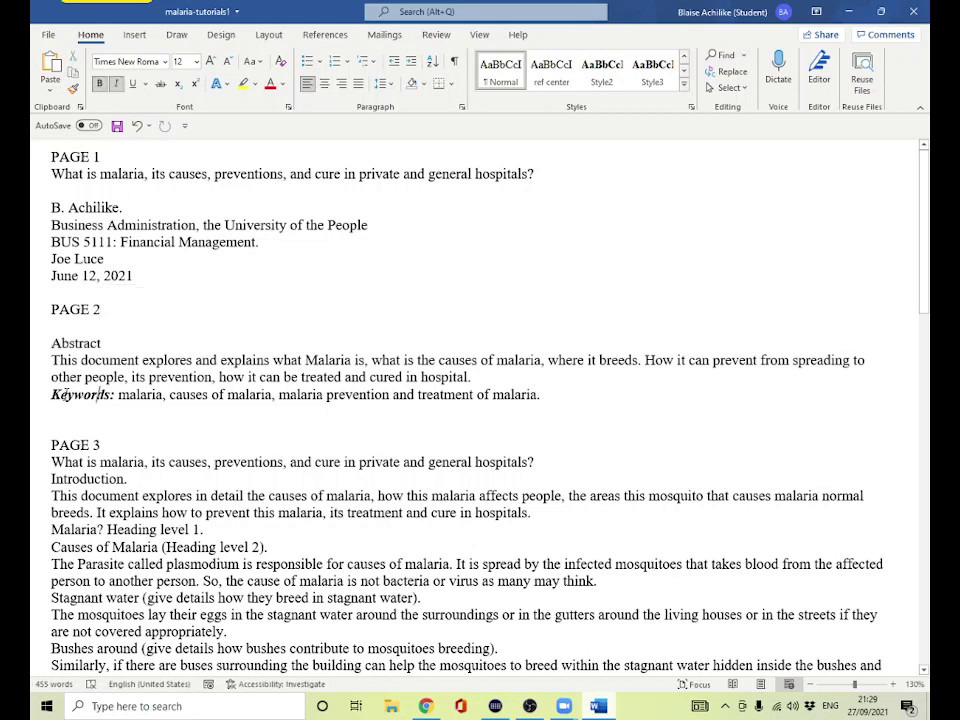
{"action": "left_click", "coordinate": [53, 445]}
{"action": "scroll", "coordinate": [123, 397], "scroll_direction": "down", "scroll_amount": 5}
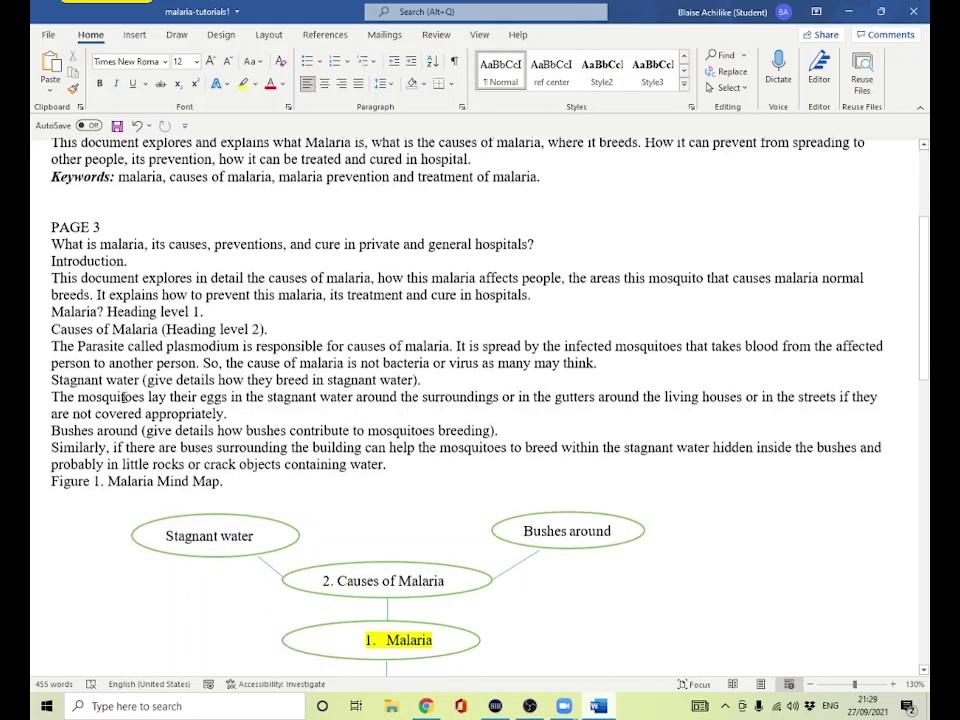
{"action": "left_click_drag", "start_coordinate": [53, 194], "coordinate": [537, 198]}
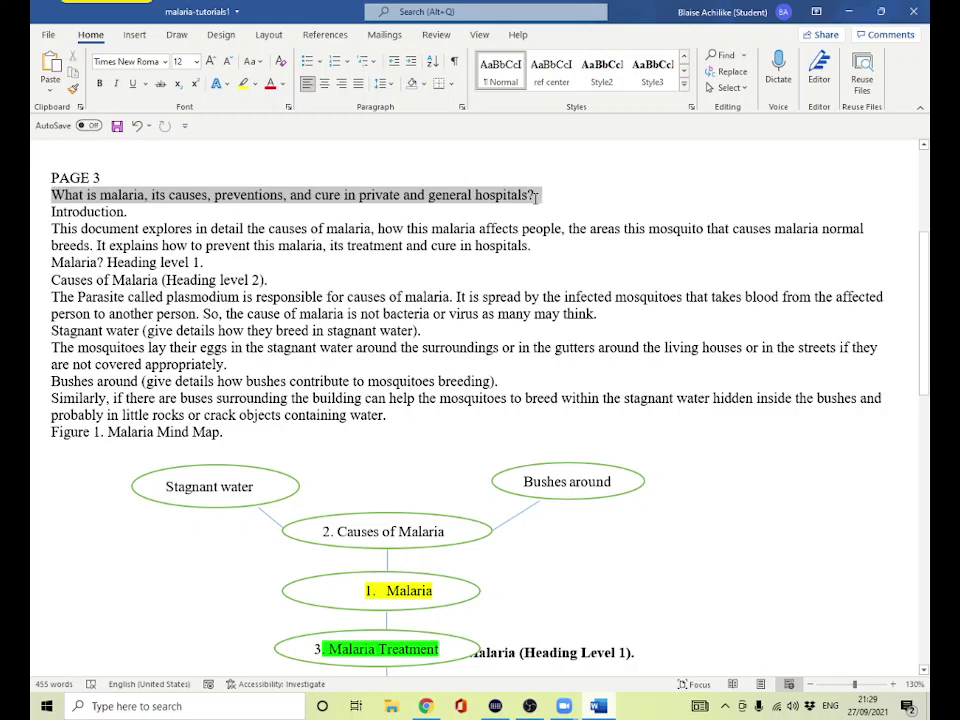
{"action": "left_click", "coordinate": [136, 213]}
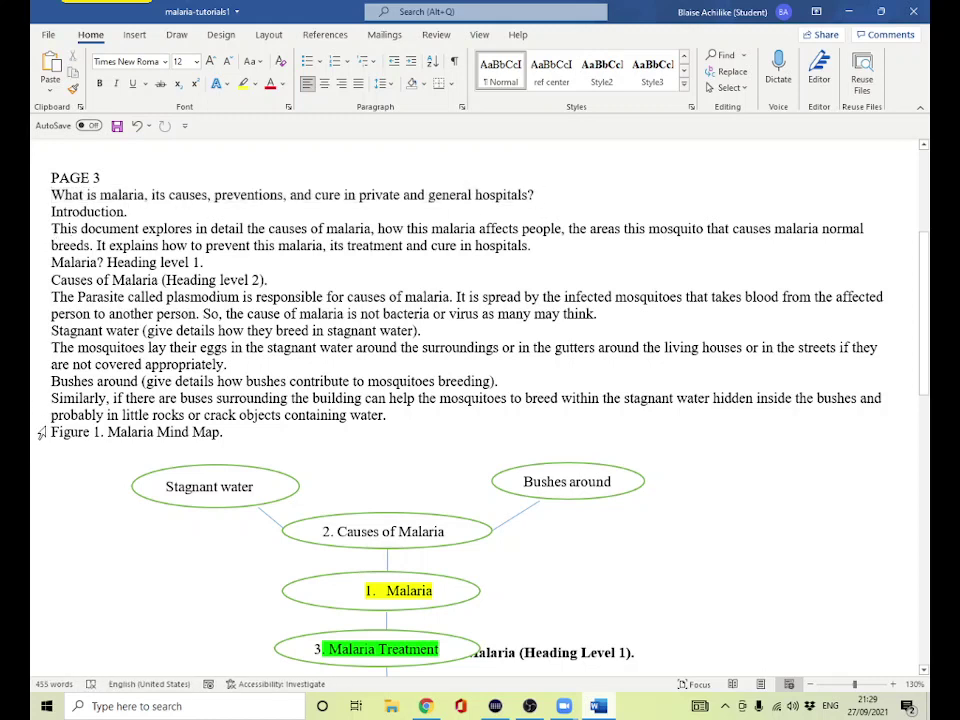
Apply the Normal style to the text from the "Private hospital" subheading through the References heading.
{"action": "scroll", "coordinate": [130, 390], "scroll_direction": "down", "scroll_amount": 10}
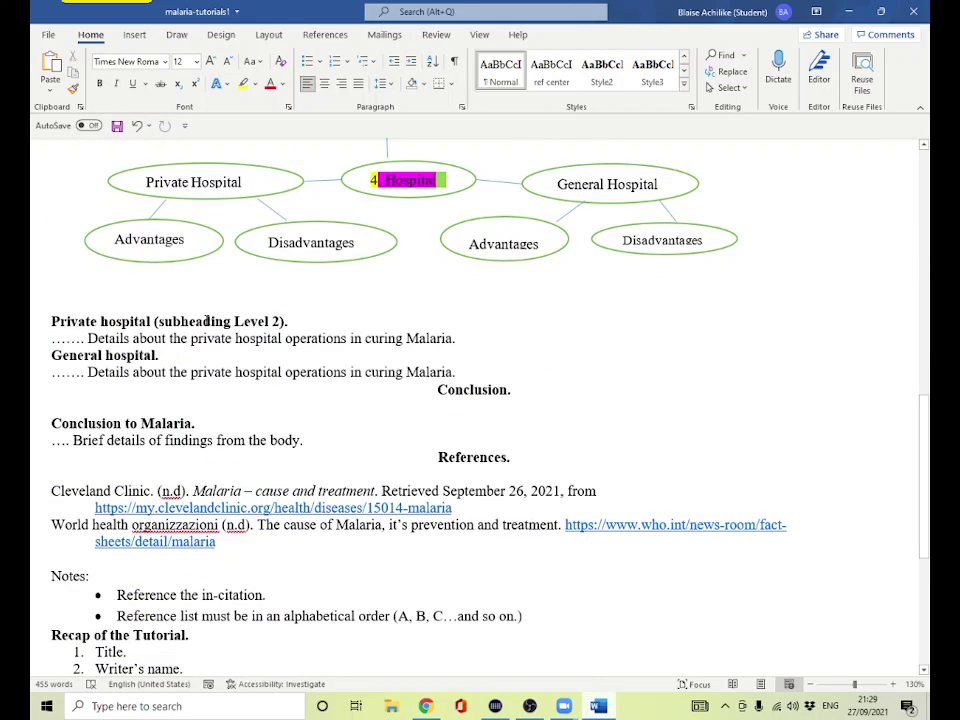
{"action": "left_click", "coordinate": [463, 393]}
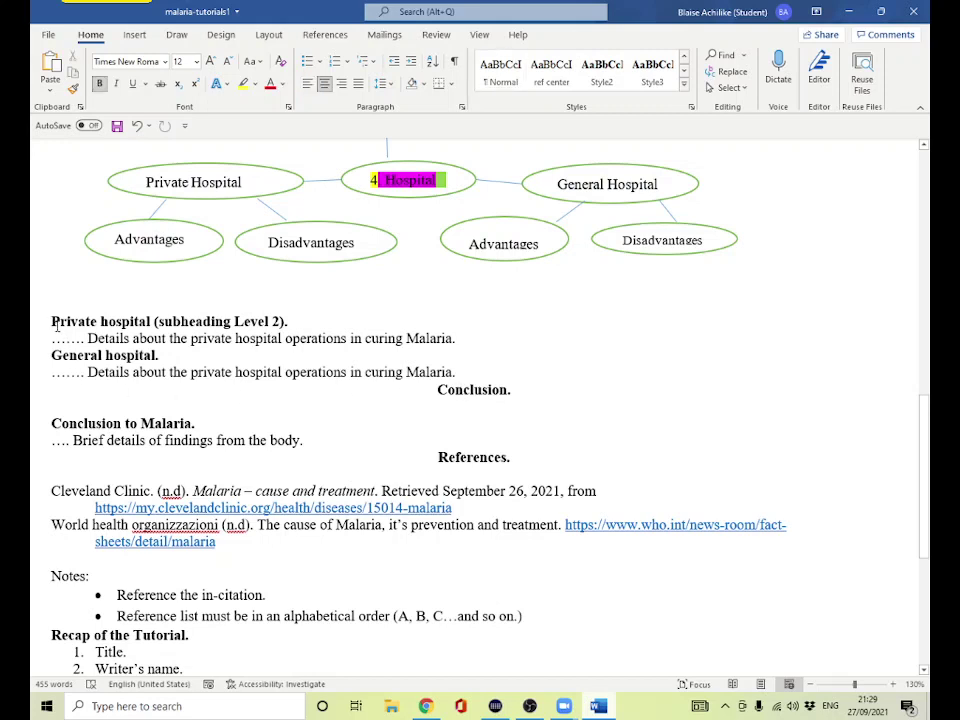
{"action": "left_click_drag", "start_coordinate": [75, 322], "coordinate": [515, 462]}
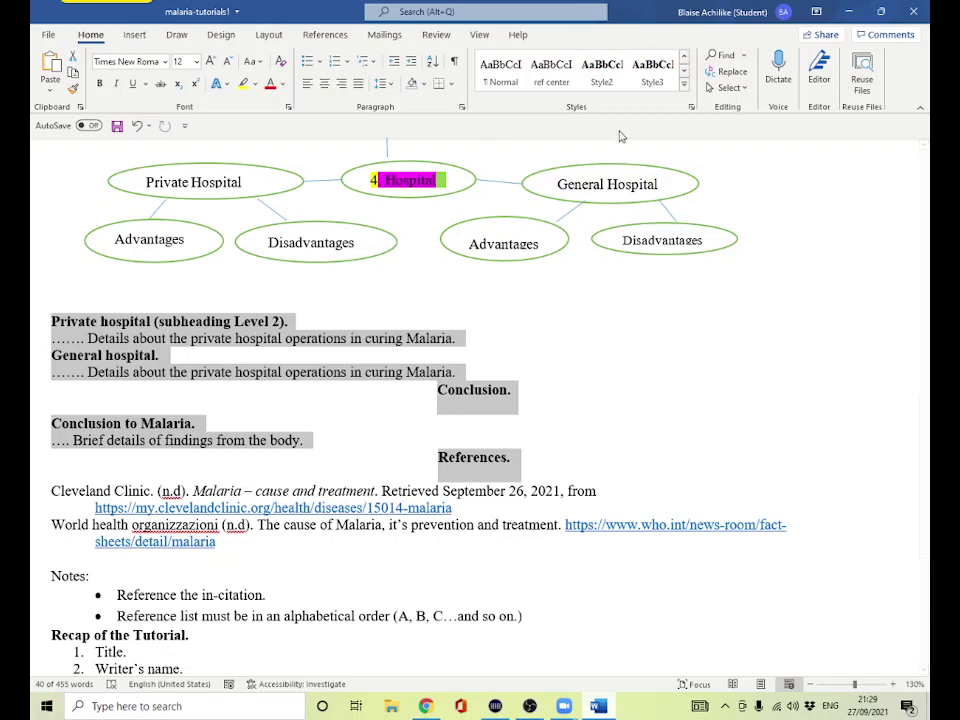
{"action": "left_click", "coordinate": [515, 77]}
{"action": "left_click", "coordinate": [251, 403]}
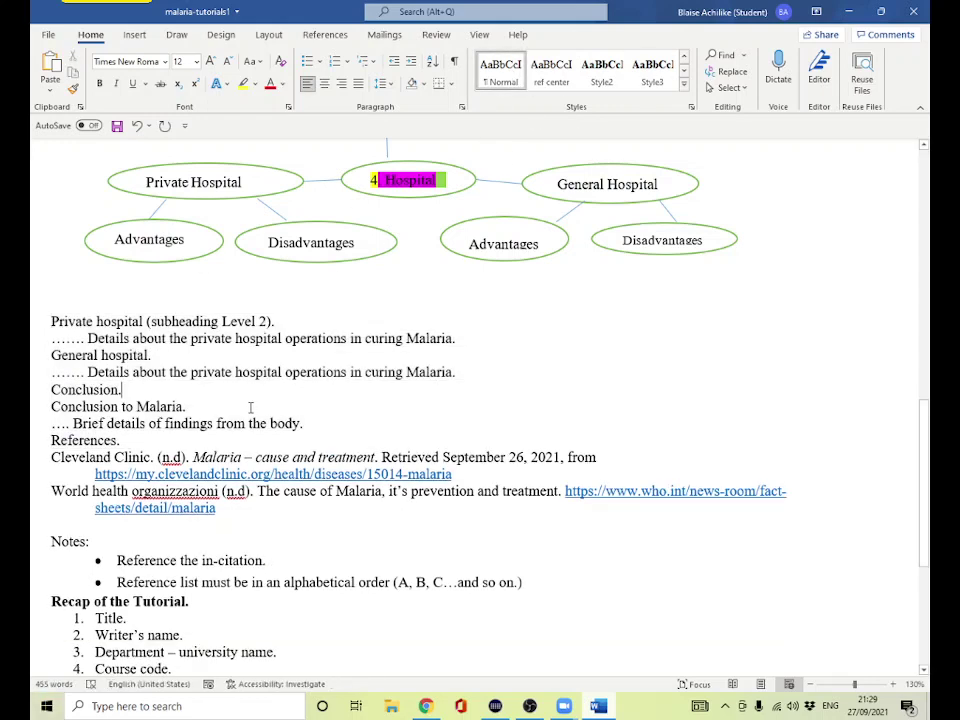
Insert a blank line before the References heading and another before the Conclusion heading.
{"action": "left_click", "coordinate": [322, 424]}
{"action": "key", "text": "Return"}
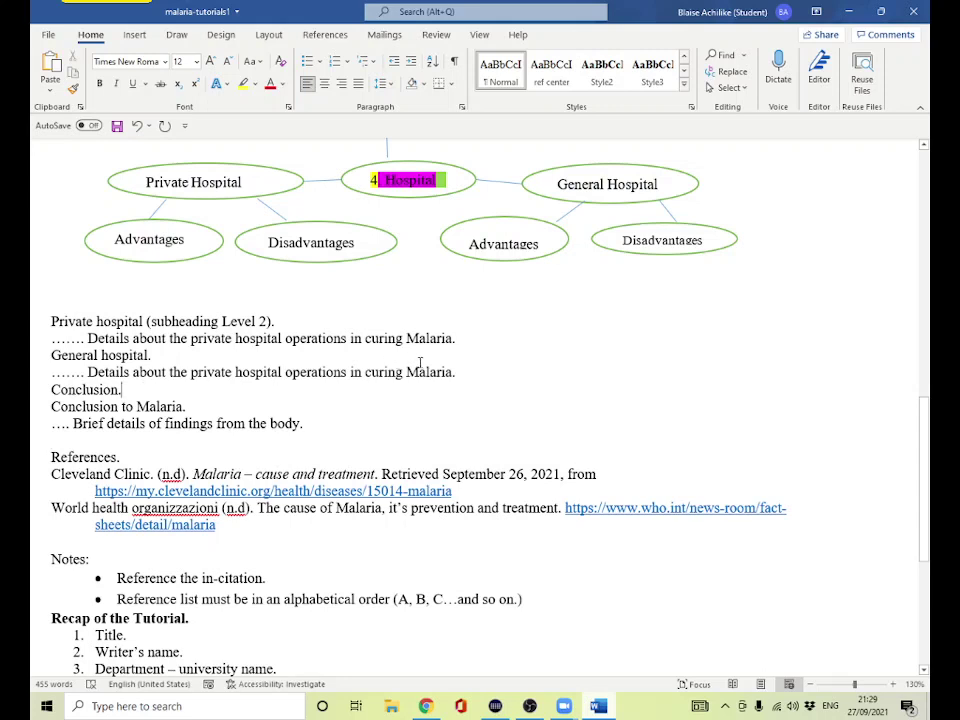
{"action": "left_click", "coordinate": [458, 372]}
{"action": "key", "text": "Return"}
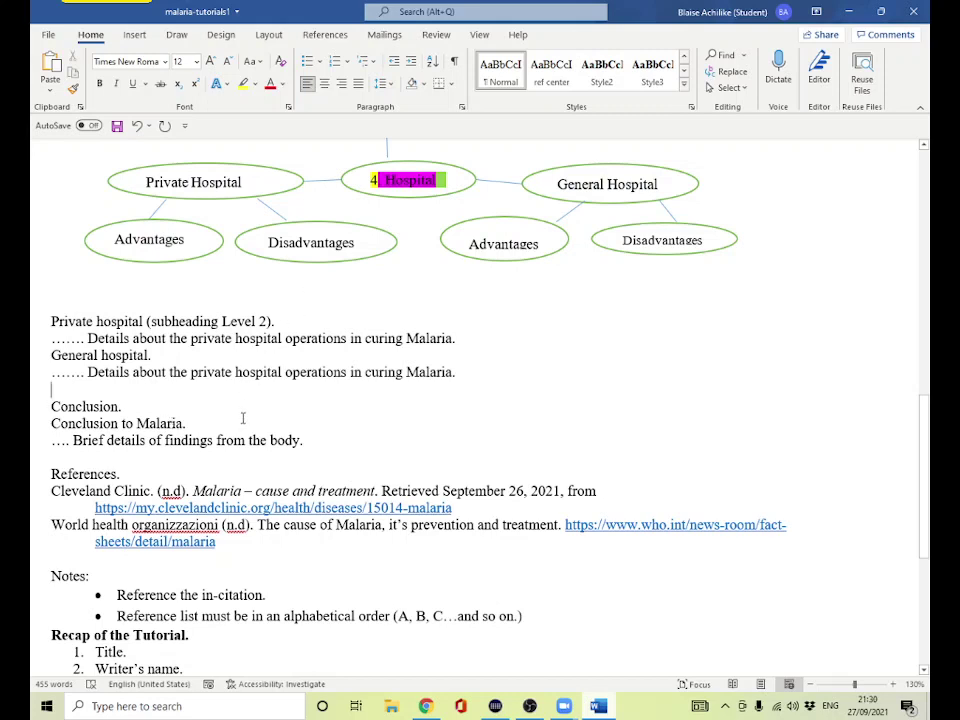
{"action": "left_click", "coordinate": [155, 467]}
Apply the center-bold style to the paper's title under PAGE 1.
{"action": "scroll", "coordinate": [162, 457], "scroll_direction": "down", "scroll_amount": 5}
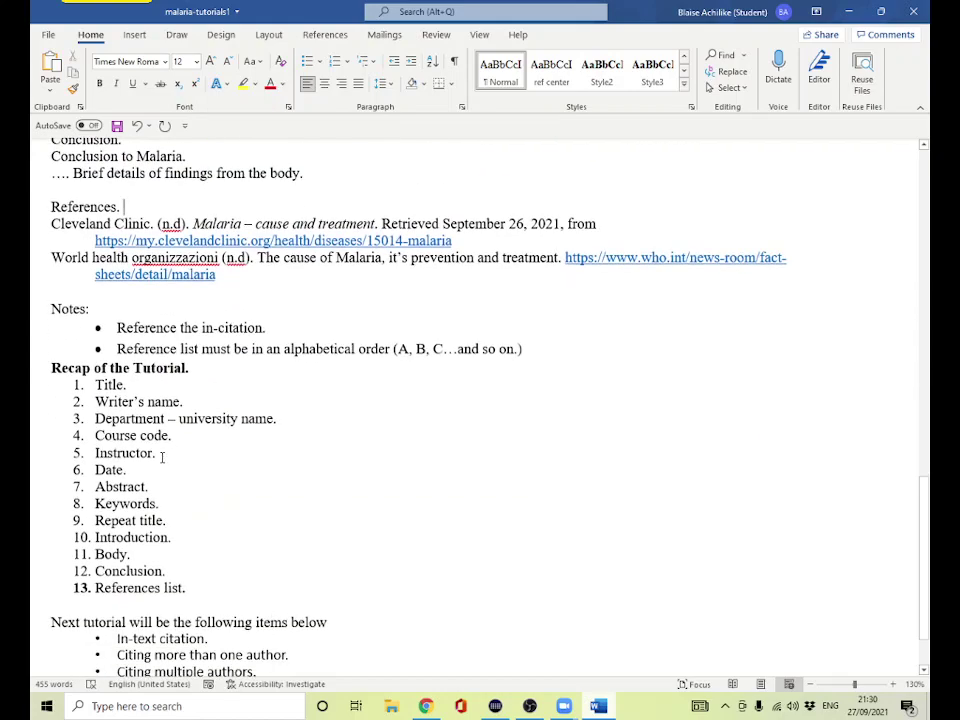
{"action": "scroll", "coordinate": [196, 347], "scroll_direction": "up", "scroll_amount": 20}
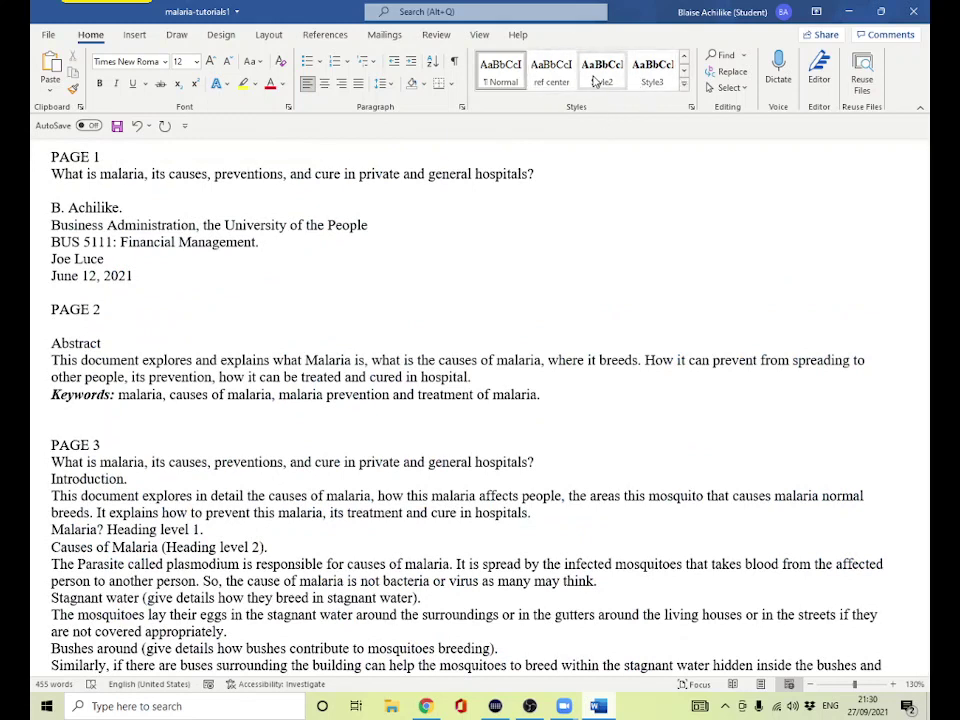
{"action": "left_click", "coordinate": [685, 68]}
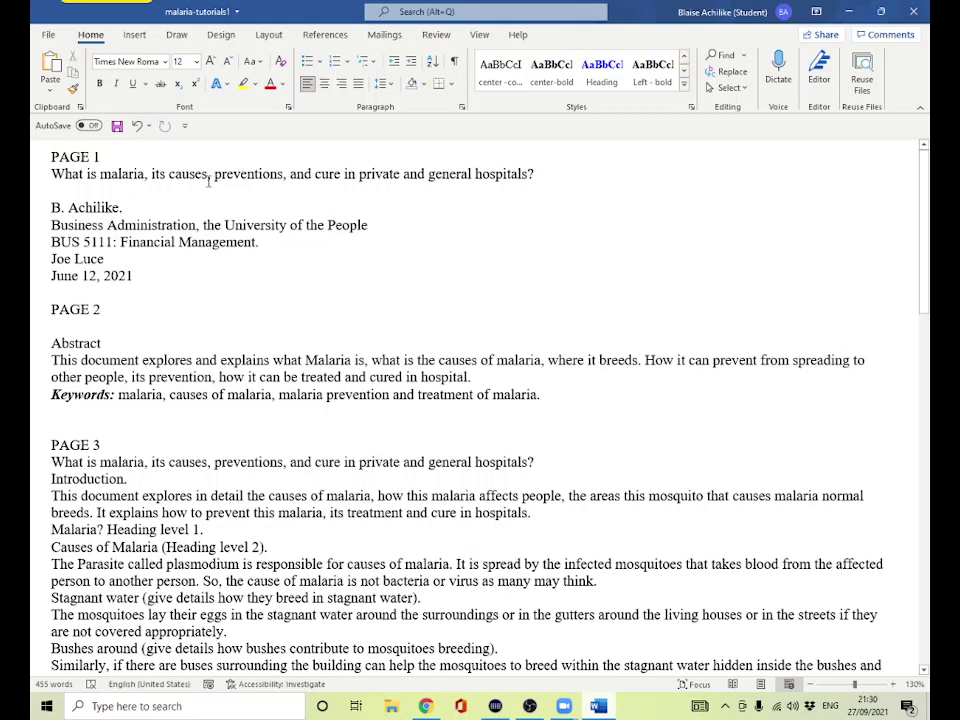
{"action": "left_click", "coordinate": [551, 72]}
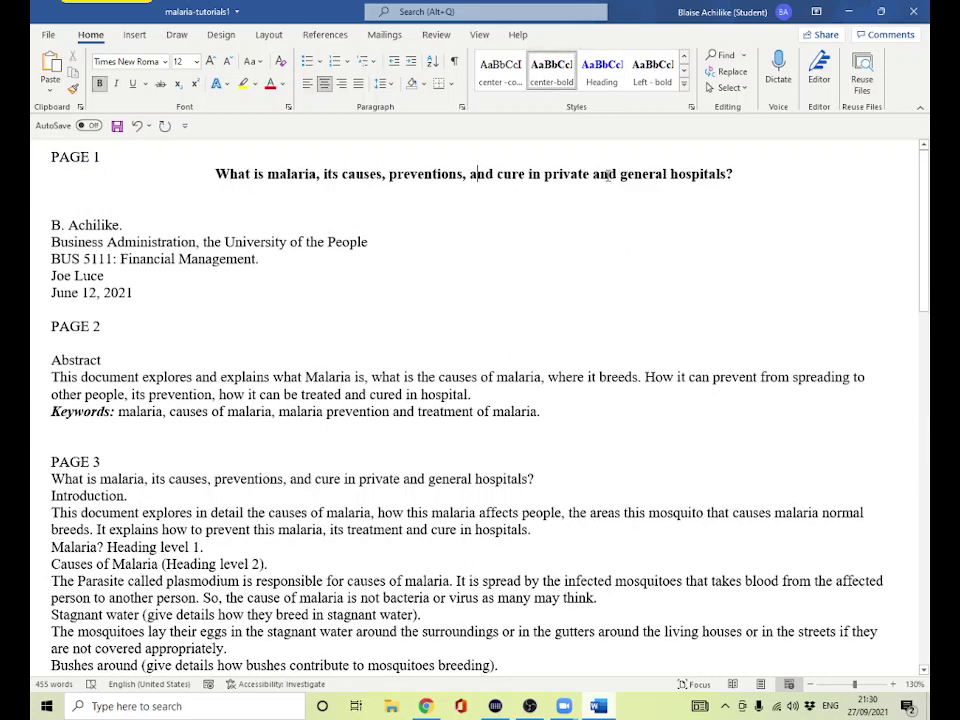
Modify the center-bold style, keeping it bold and making it available to new documents based on this template.
{"action": "right_click", "coordinate": [548, 78]}
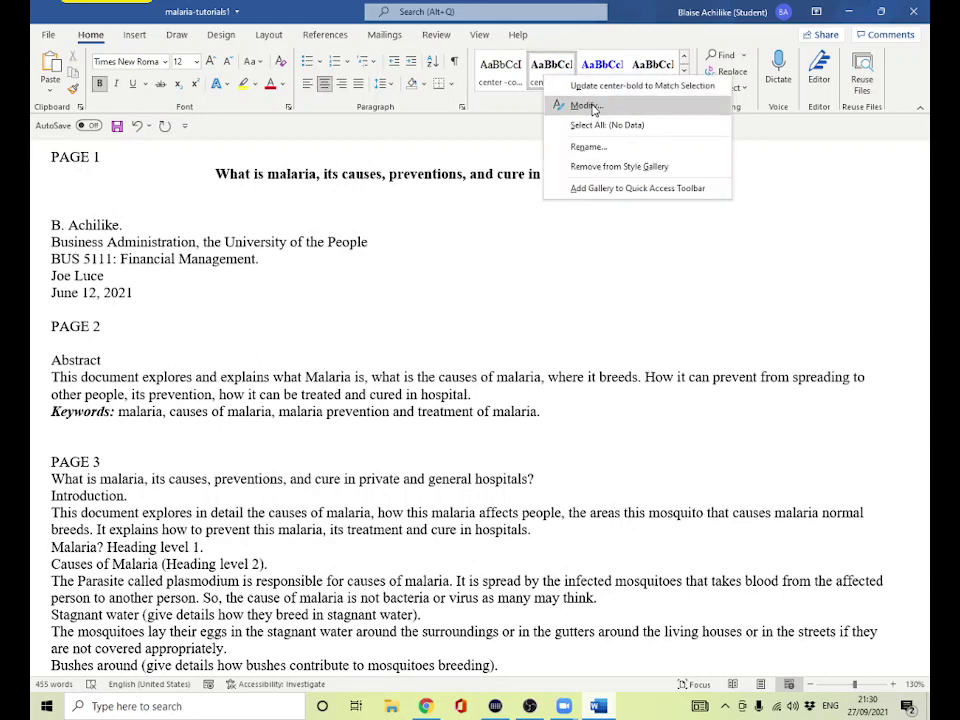
{"action": "left_click", "coordinate": [586, 104]}
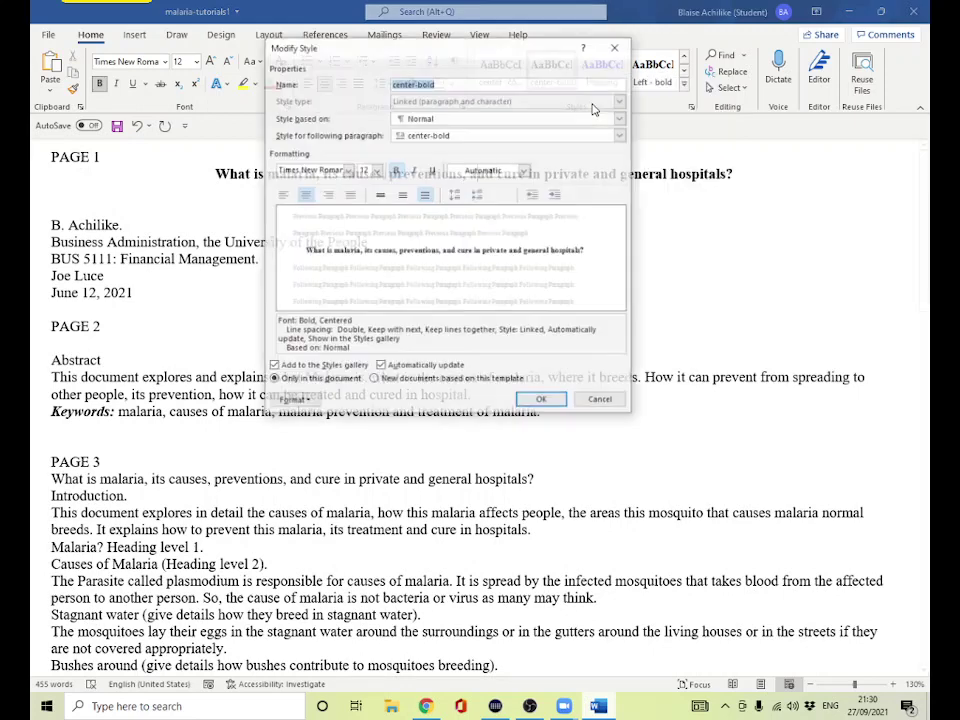
{"action": "left_click", "coordinate": [395, 170]}
{"action": "left_click", "coordinate": [395, 170]}
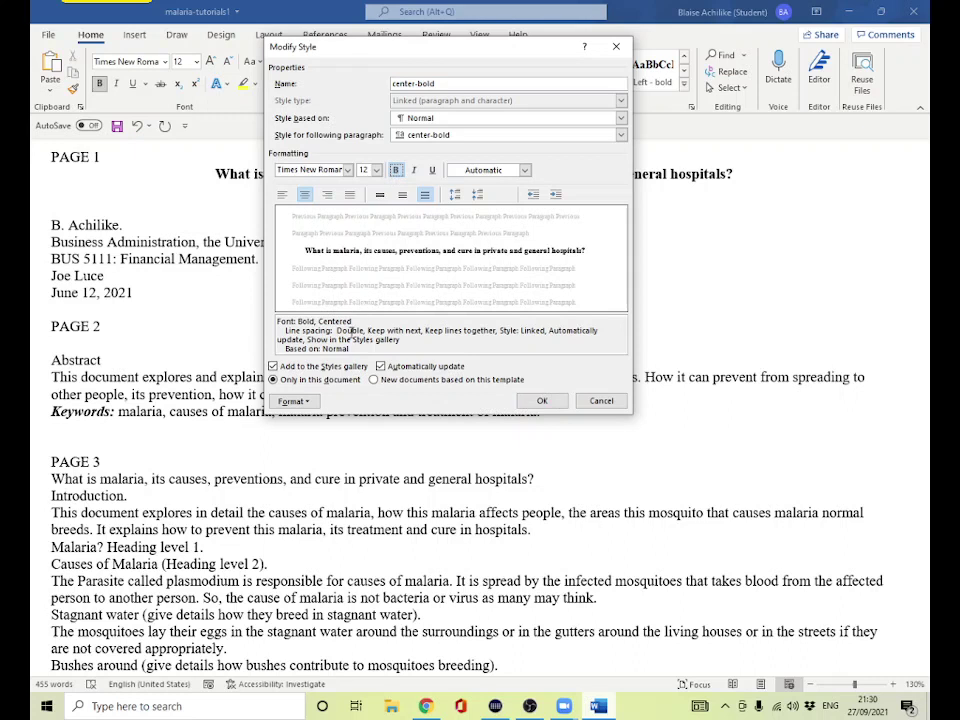
{"action": "left_click", "coordinate": [374, 380]}
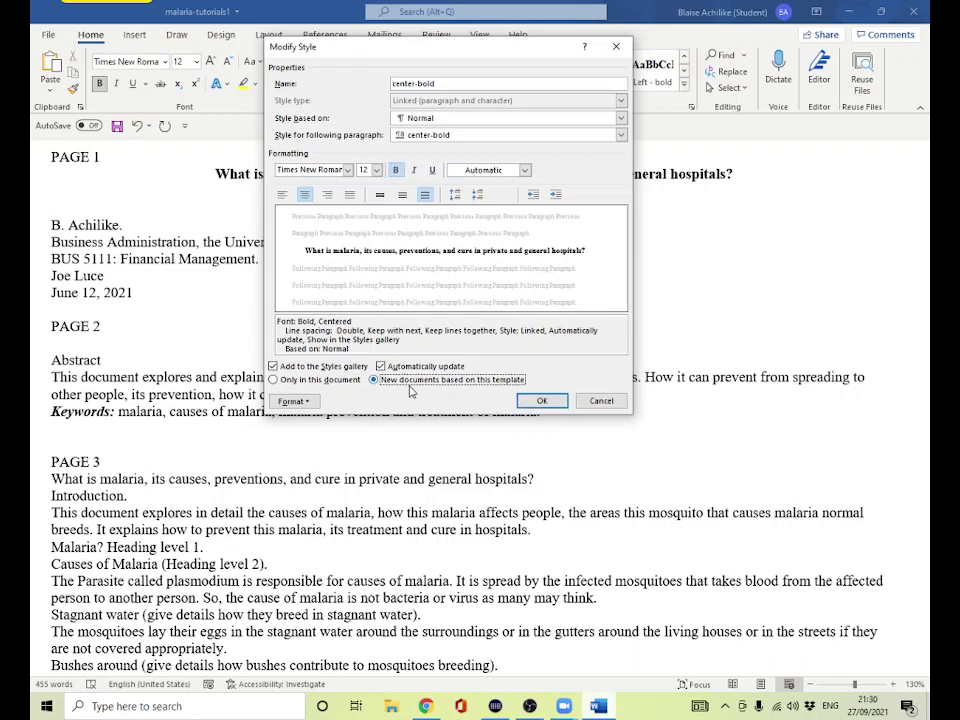
Set the center-bold style's line spacing to Double and save the style changes.
{"action": "left_click", "coordinate": [294, 401]}
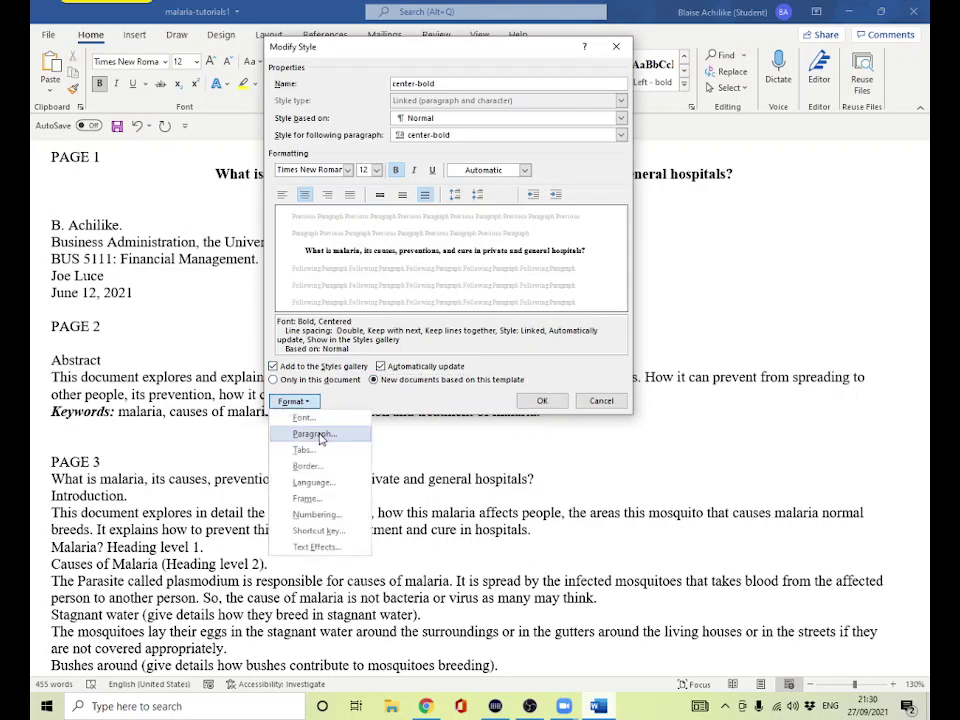
{"action": "left_click", "coordinate": [316, 434]}
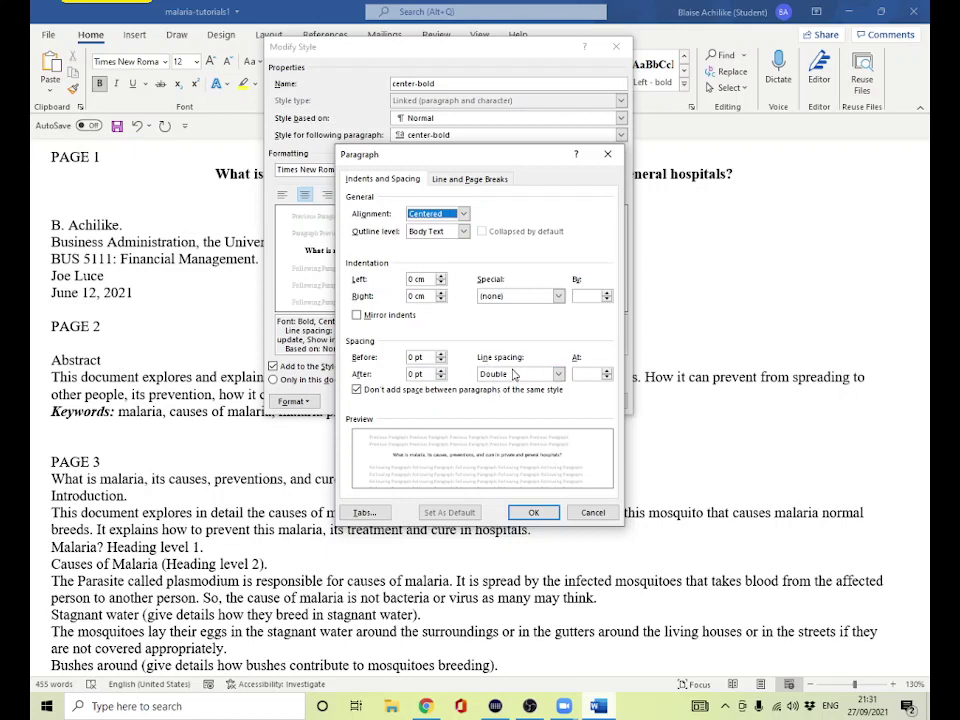
{"action": "left_click", "coordinate": [559, 374]}
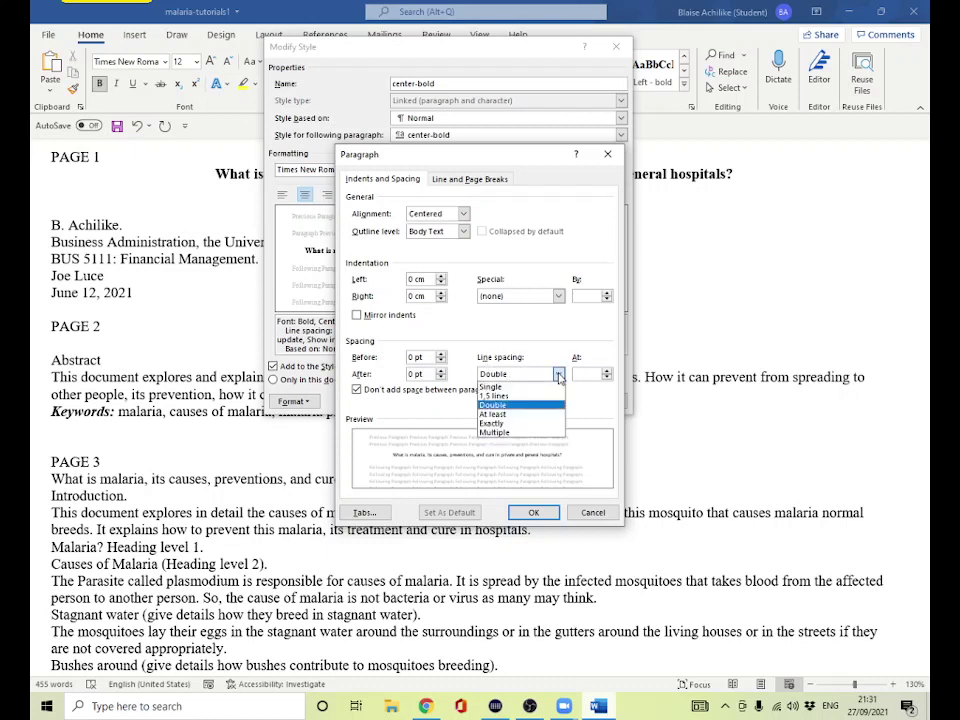
{"action": "left_click", "coordinate": [500, 384]}
{"action": "left_click", "coordinate": [557, 374]}
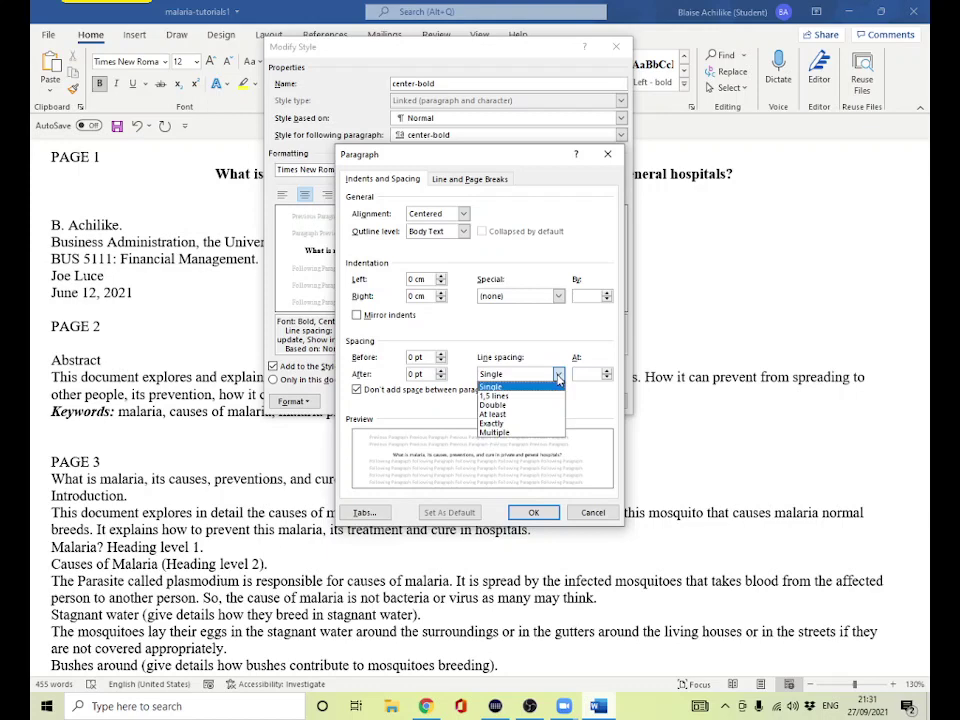
{"action": "left_click", "coordinate": [508, 405]}
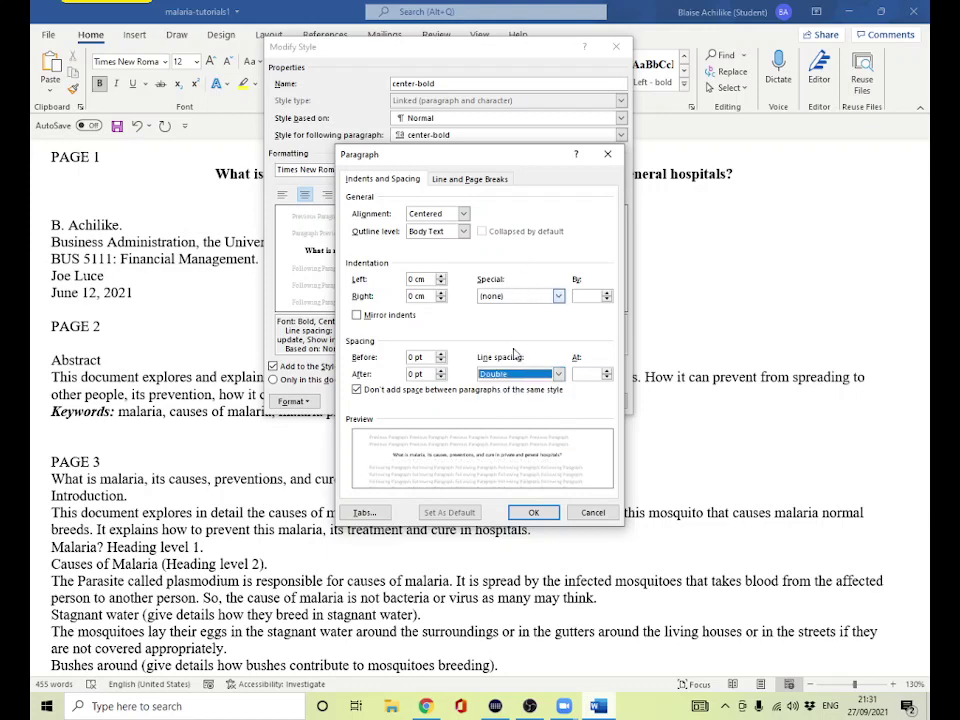
{"action": "left_click", "coordinate": [533, 512]}
{"action": "left_click", "coordinate": [540, 400]}
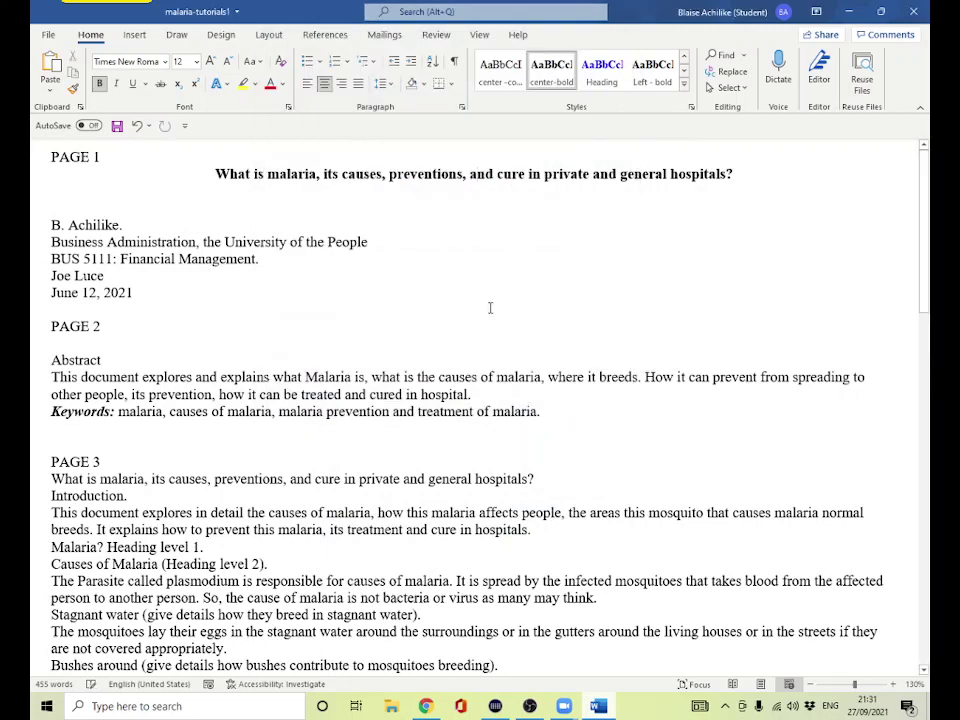
Apply the center -cover style to the author, university, course, instructor and date lines under PAGE 1, and center them.
{"action": "left_click_drag", "start_coordinate": [52, 224], "coordinate": [122, 290]}
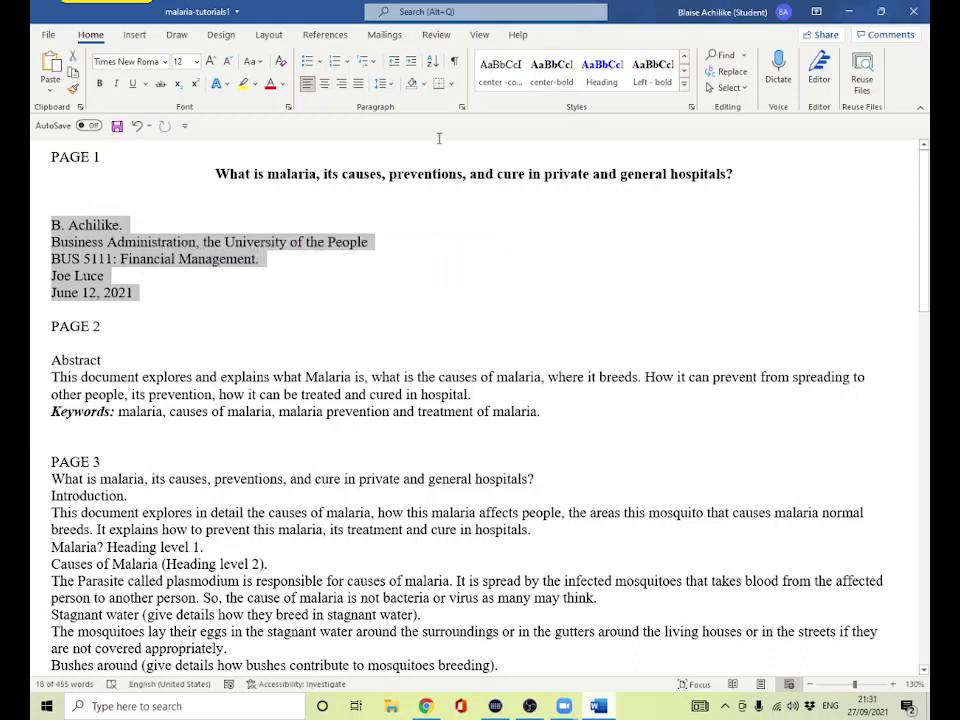
{"action": "left_click", "coordinate": [500, 72]}
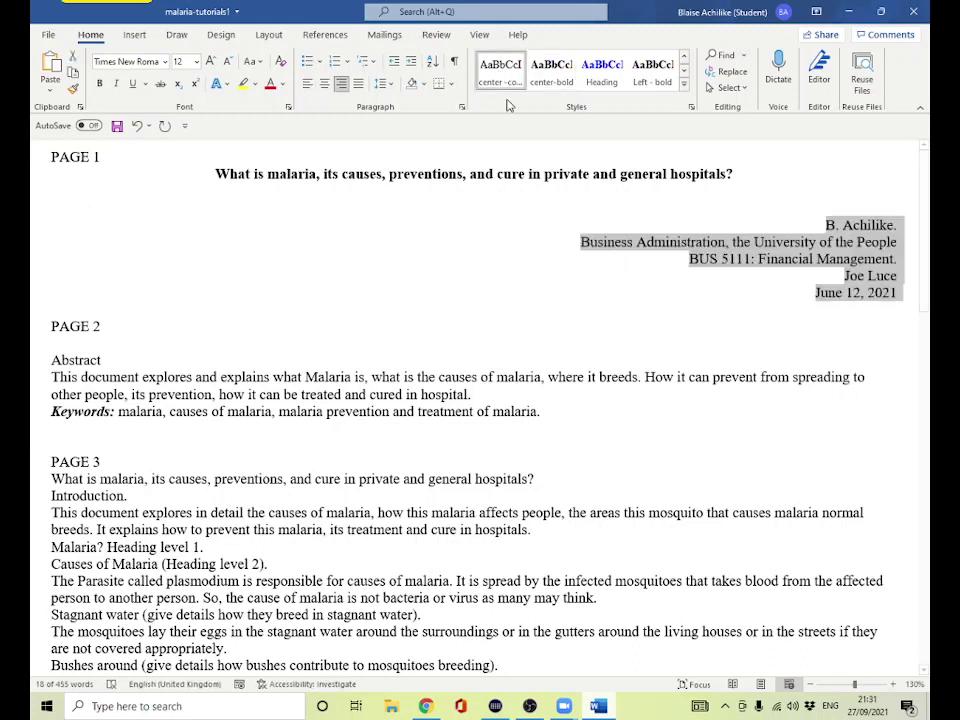
{"action": "left_click", "coordinate": [324, 83]}
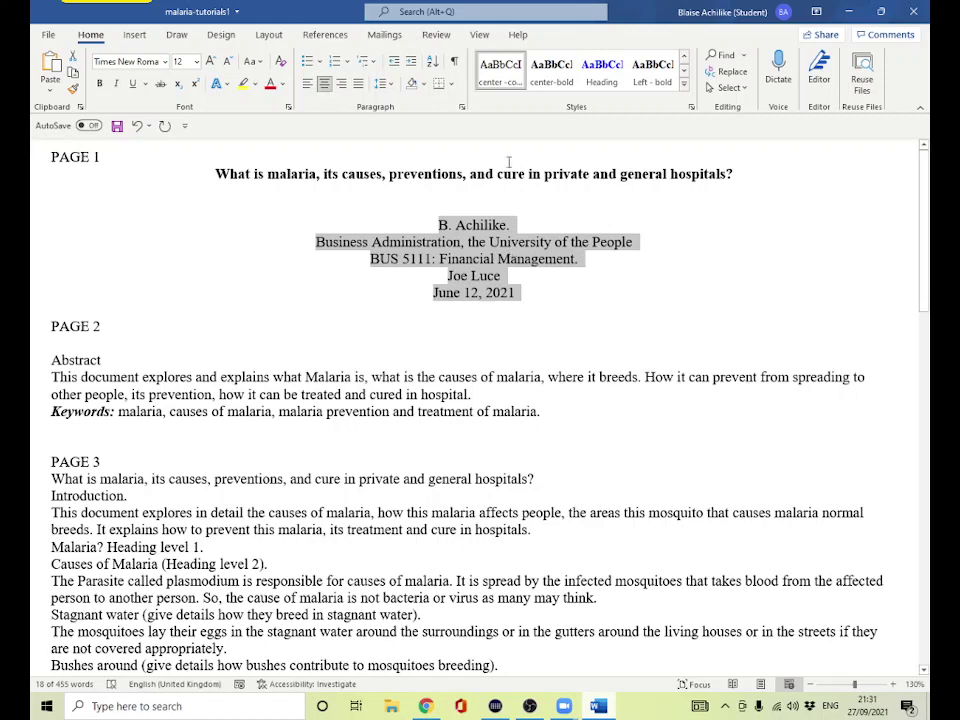
Modify the center -cover style to use centered alignment and be available to new documents based on this template.
{"action": "right_click", "coordinate": [497, 76]}
{"action": "left_click", "coordinate": [537, 106]}
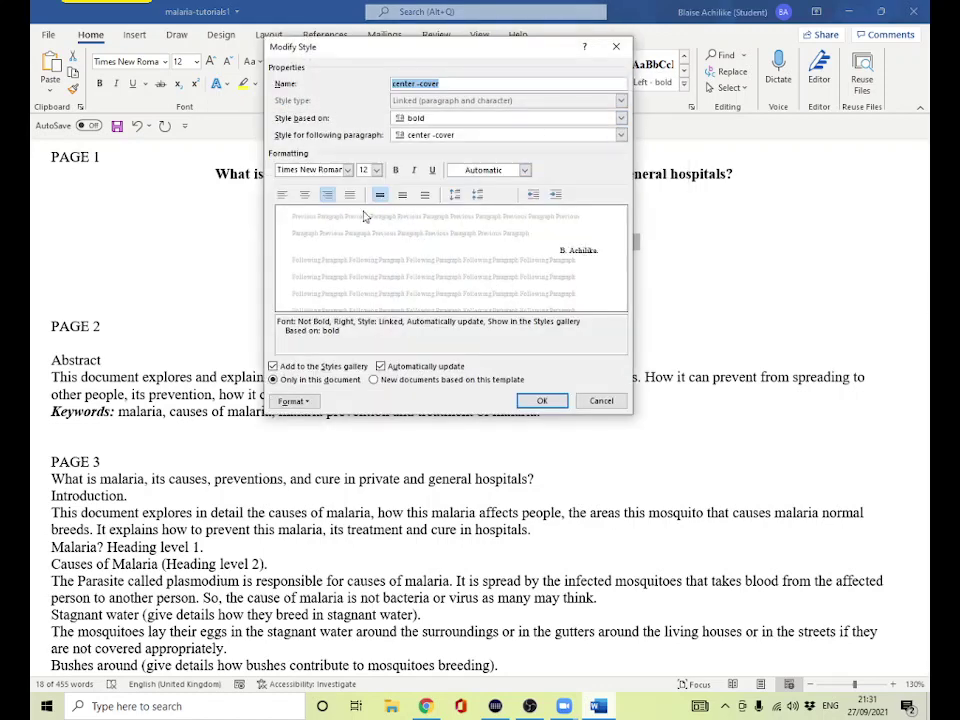
{"action": "left_click", "coordinate": [304, 194]}
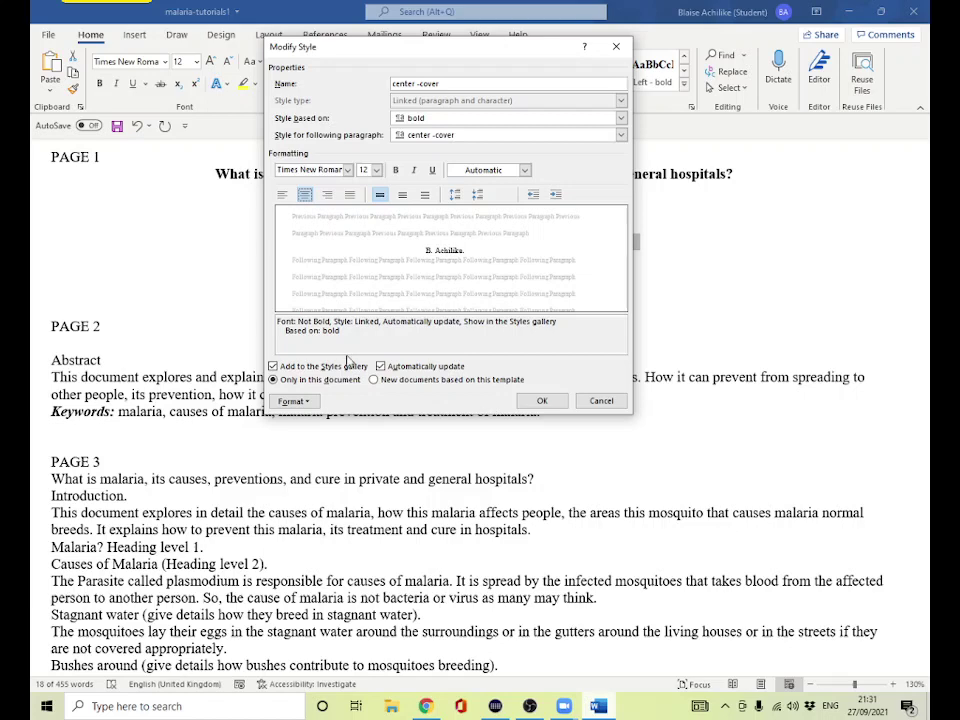
{"action": "left_click", "coordinate": [376, 380]}
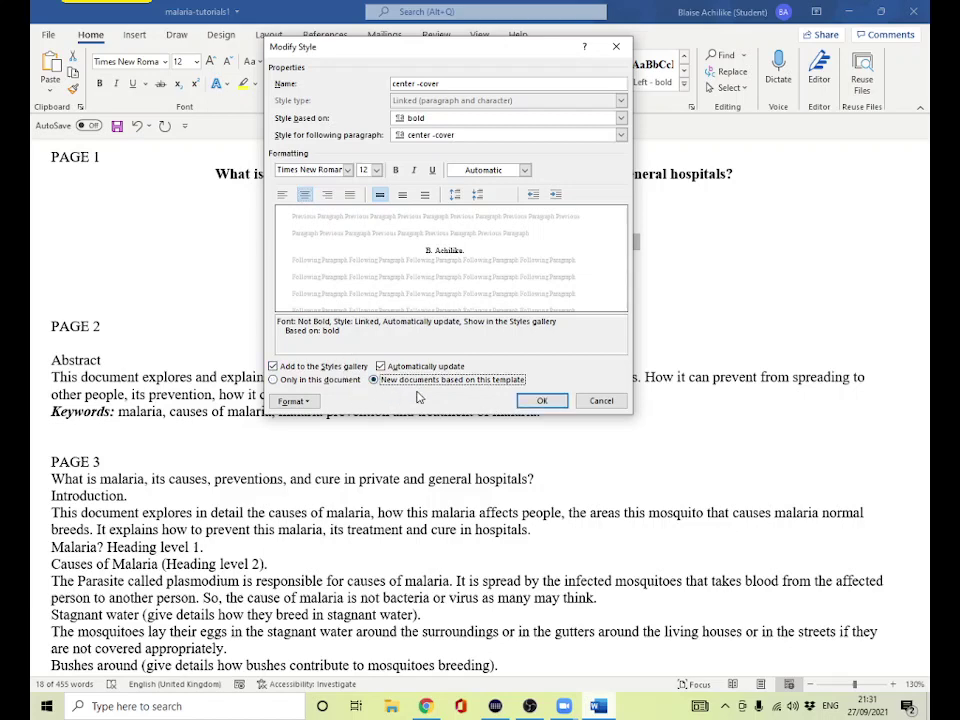
Set the center -cover style's line spacing to Double and save the style changes.
{"action": "left_click", "coordinate": [292, 401]}
{"action": "left_click", "coordinate": [315, 433]}
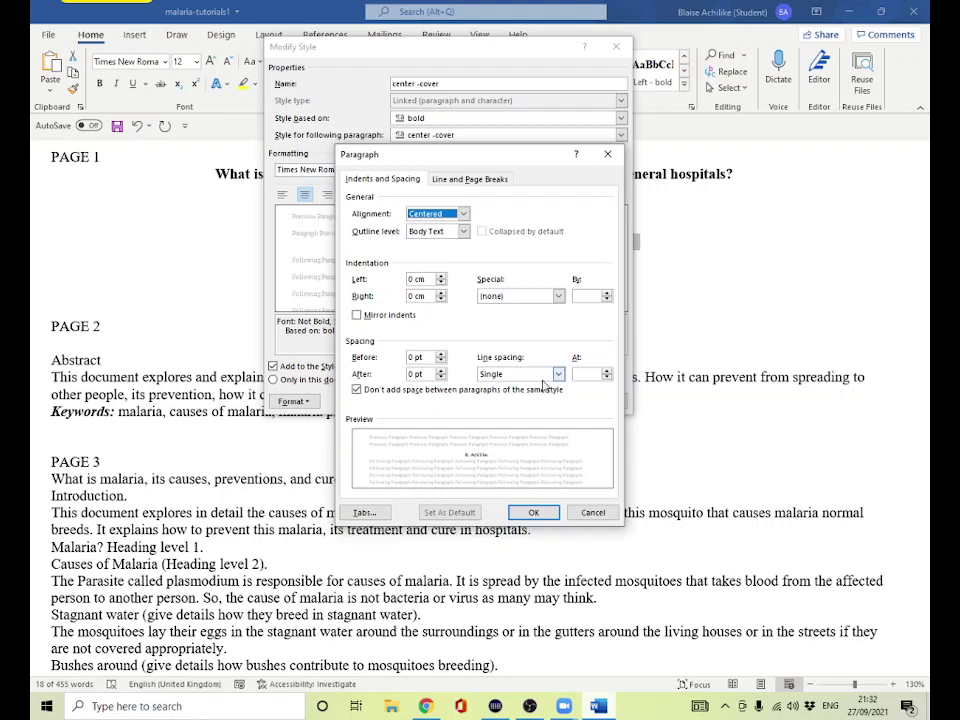
{"action": "left_click", "coordinate": [496, 373]}
{"action": "left_click", "coordinate": [527, 406]}
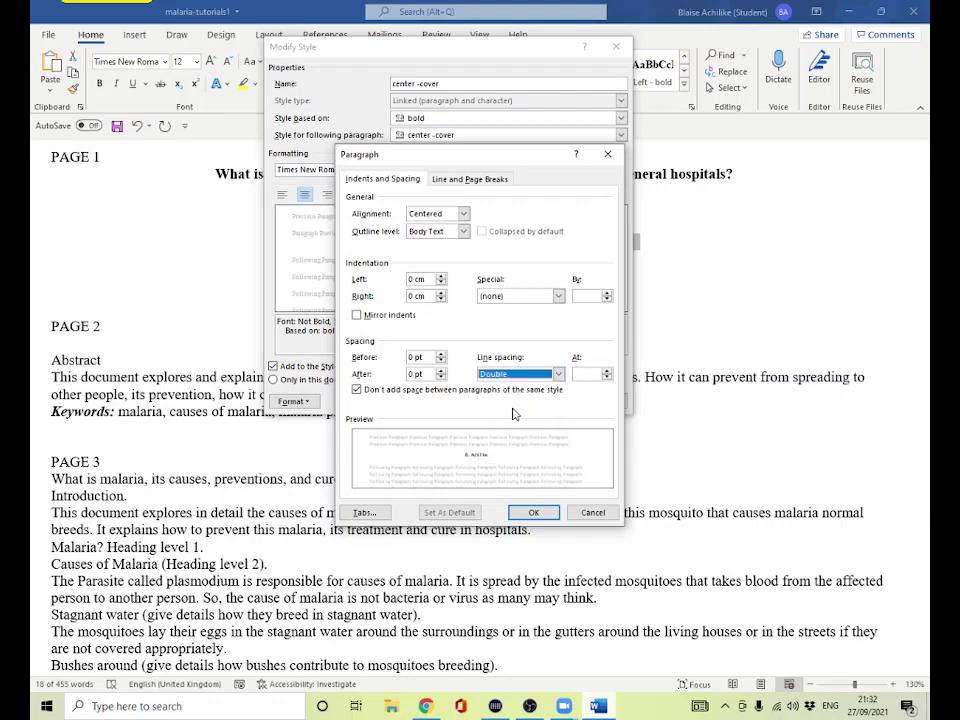
{"action": "left_click", "coordinate": [531, 510]}
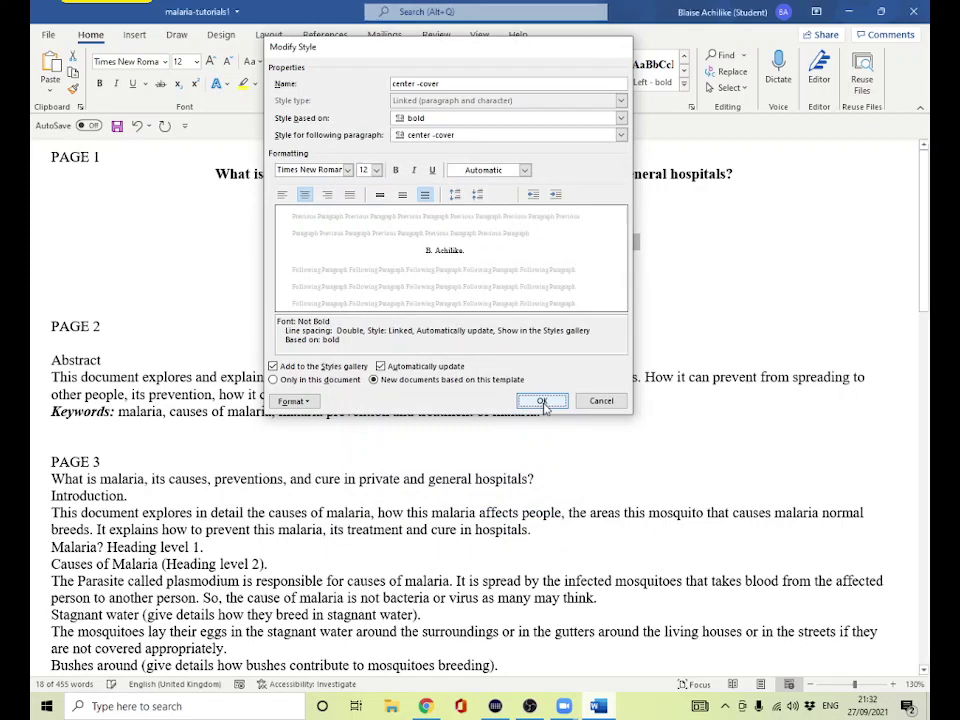
{"action": "left_click", "coordinate": [541, 401]}
{"action": "left_click", "coordinate": [520, 238]}
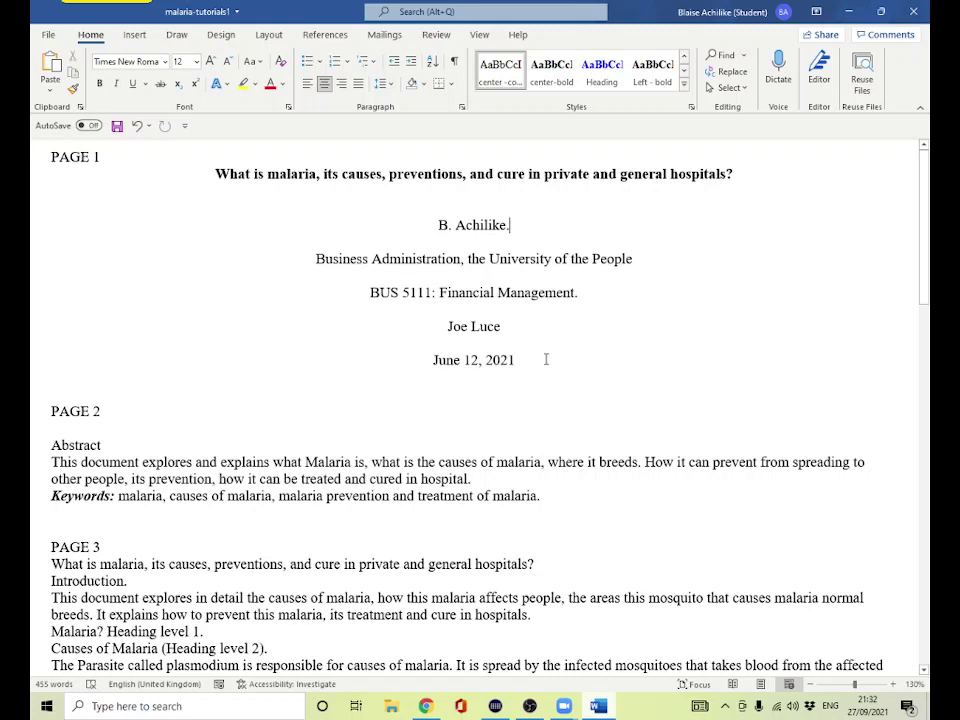
Apply the center-bold style to the Abstract heading and insert a blank line before the Keywords line.
{"action": "left_click", "coordinate": [136, 444]}
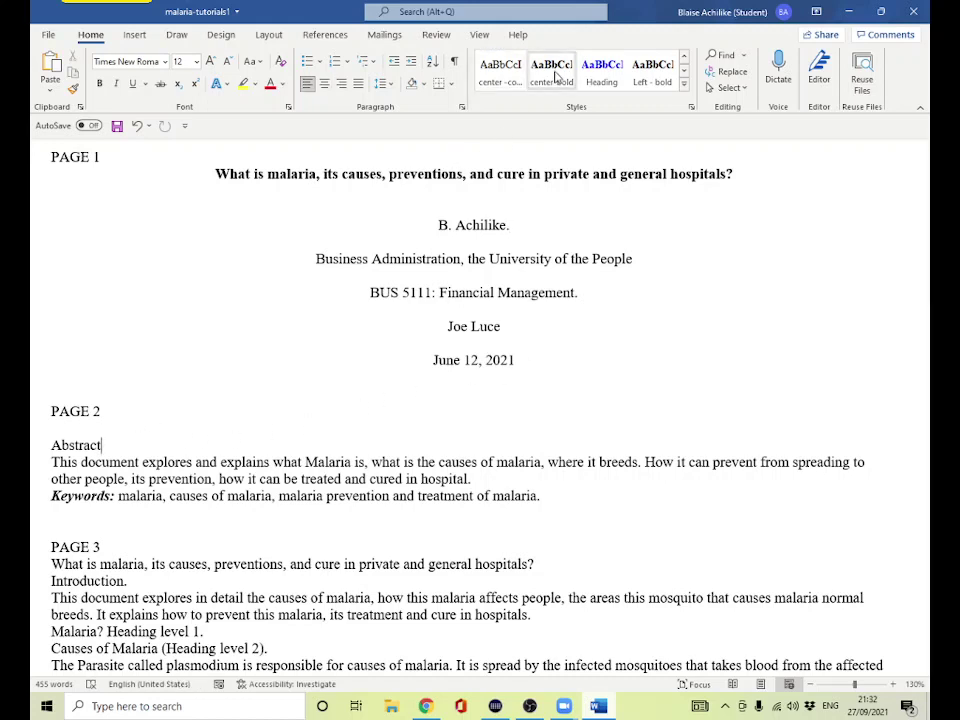
{"action": "left_click", "coordinate": [553, 72]}
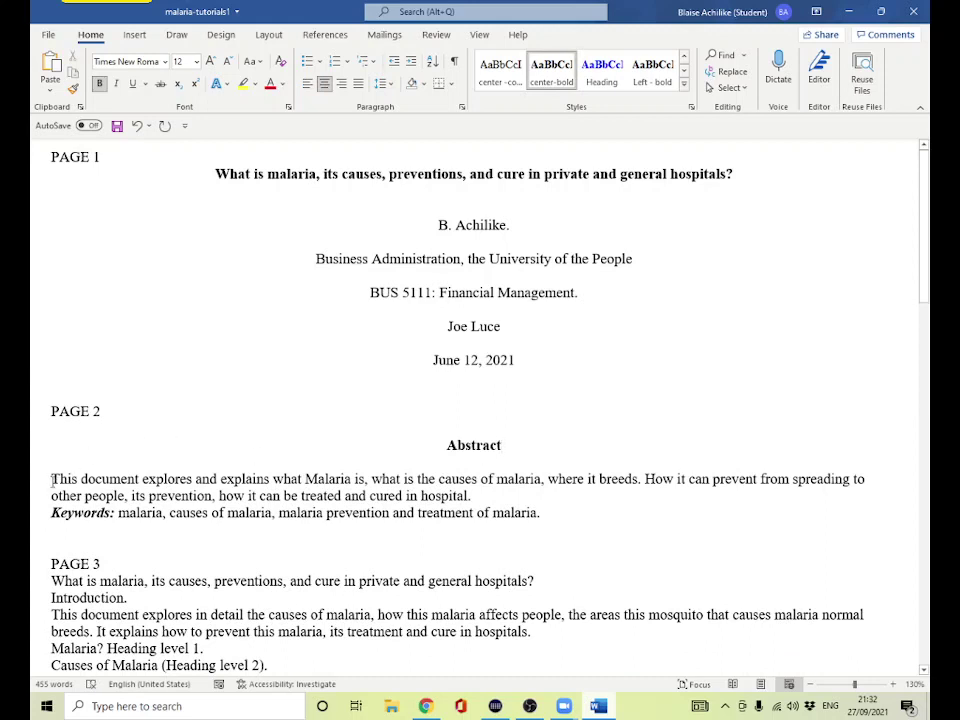
{"action": "left_click_drag", "start_coordinate": [53, 480], "coordinate": [470, 496]}
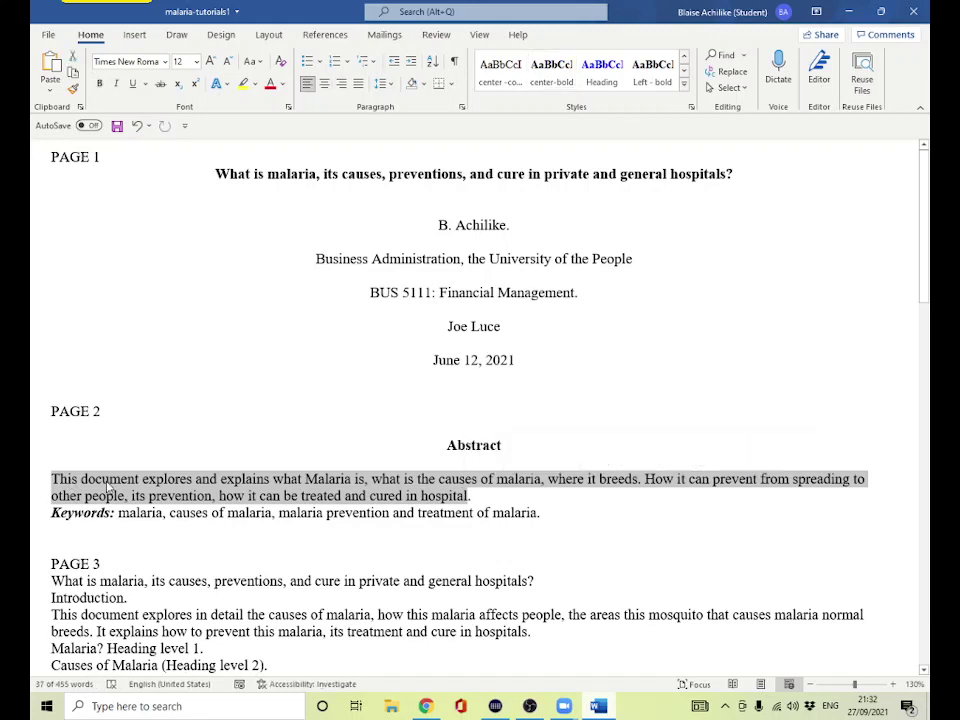
{"action": "left_click", "coordinate": [114, 530]}
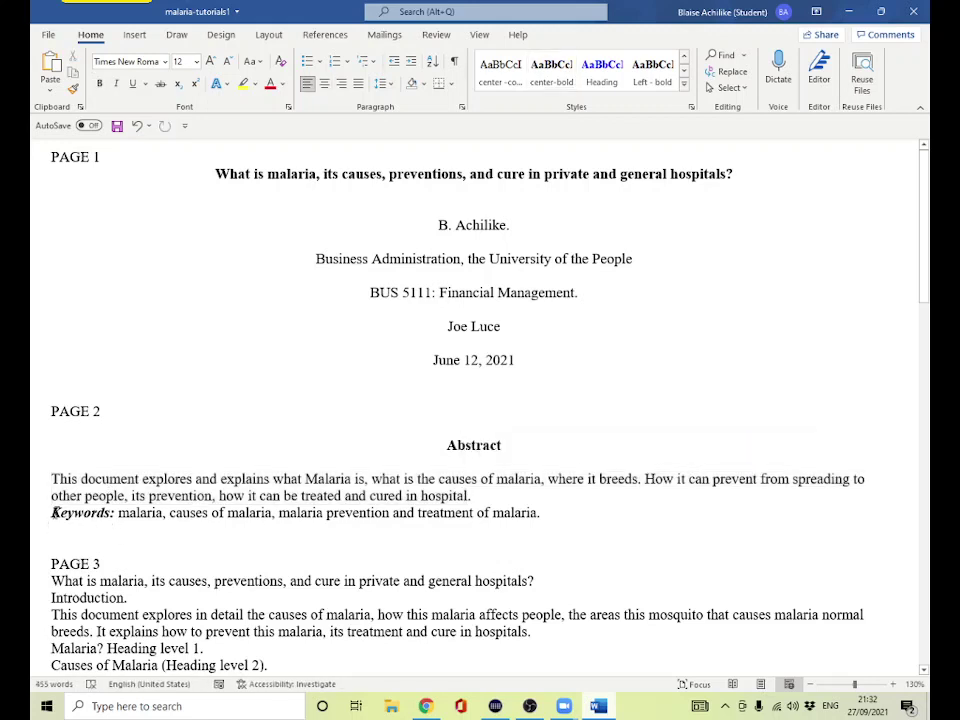
{"action": "left_click", "coordinate": [52, 513]}
{"action": "key", "text": "Return"}
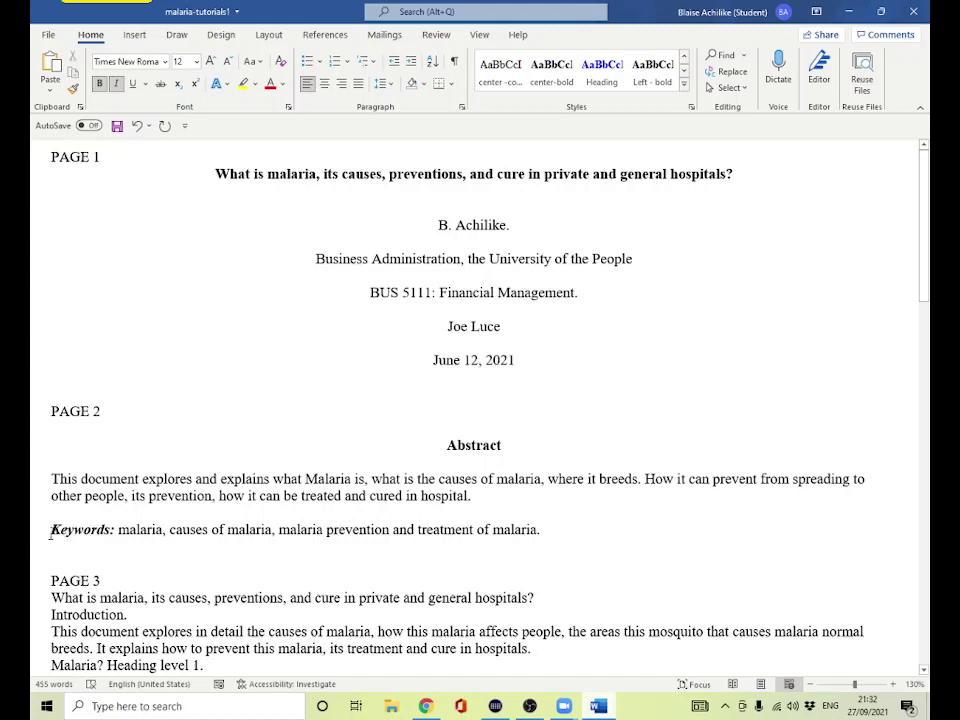
Turn italics off and back on for the Keywords label under the abstract.
{"action": "left_click_drag", "start_coordinate": [50, 530], "coordinate": [109, 530]}
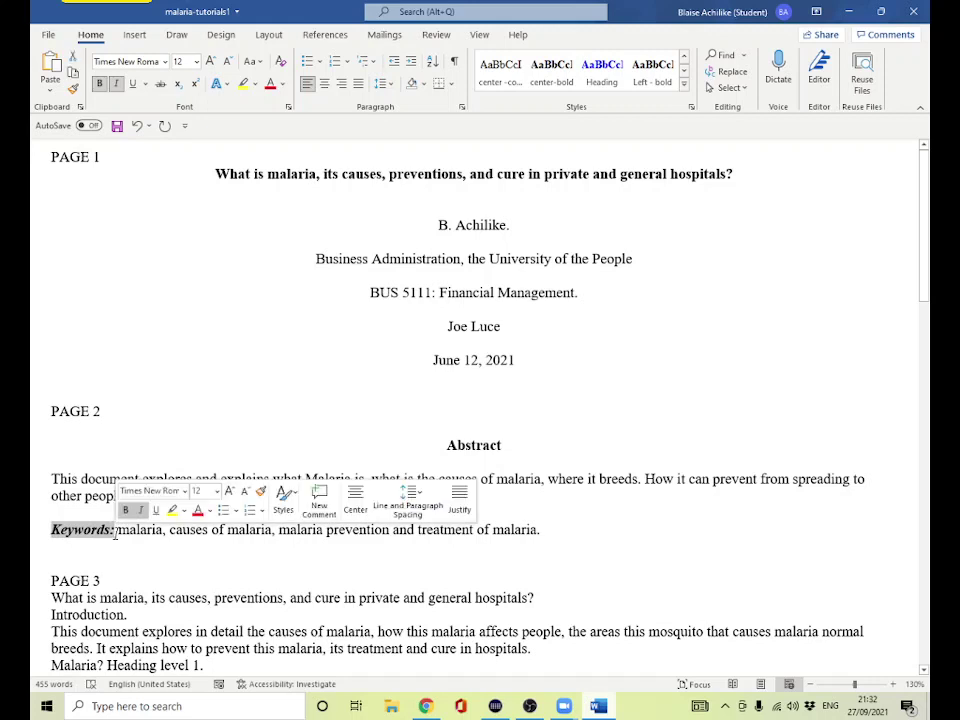
{"action": "left_click", "coordinate": [140, 513]}
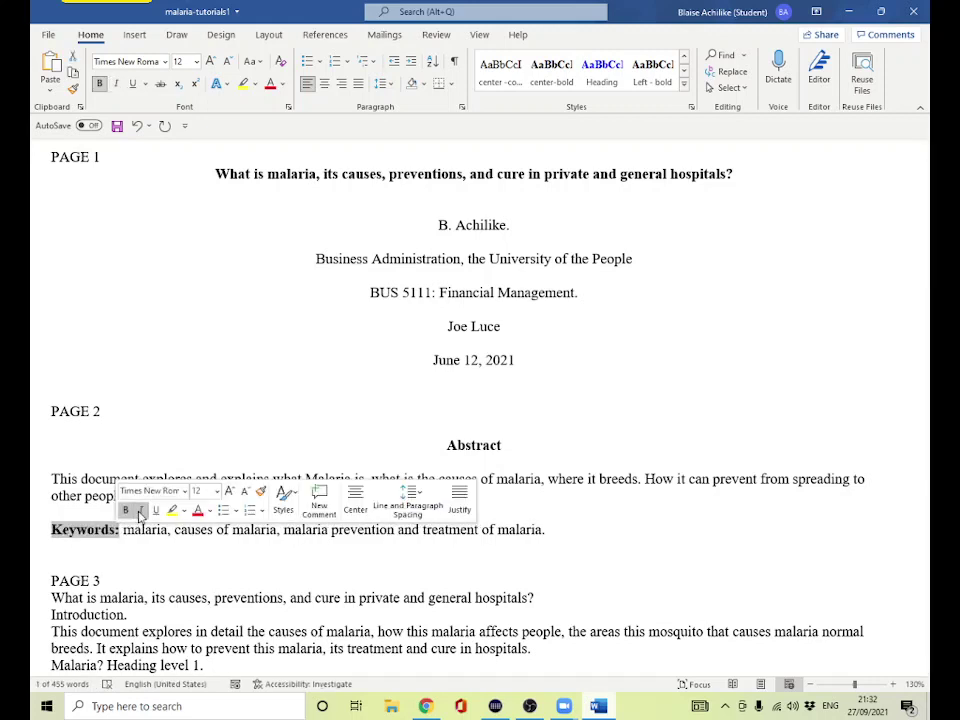
{"action": "left_click", "coordinate": [140, 513]}
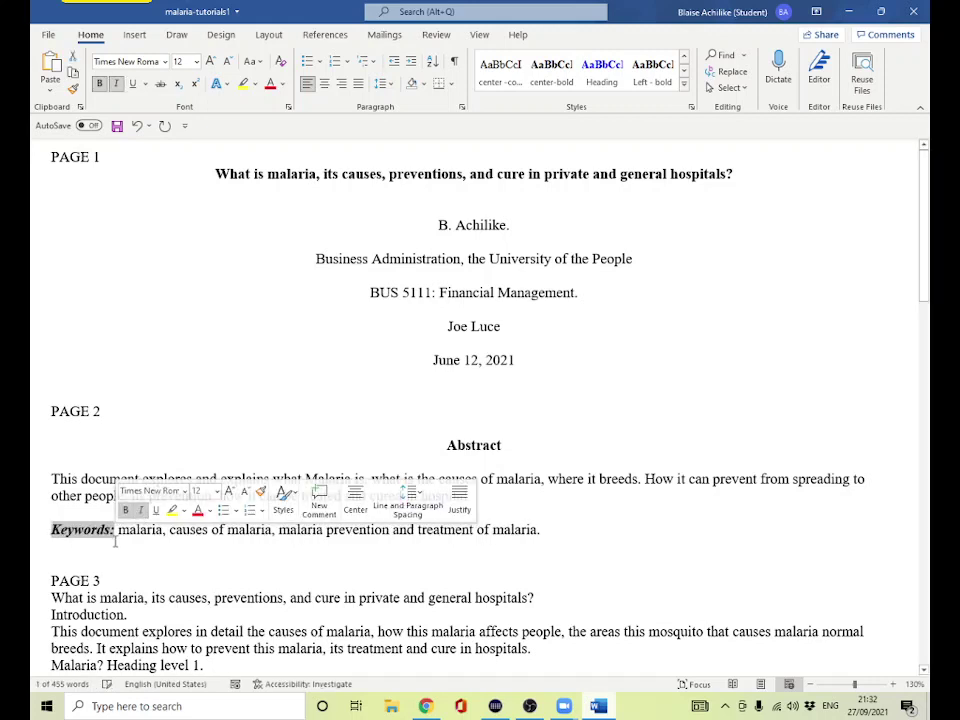
{"action": "left_click", "coordinate": [140, 545]}
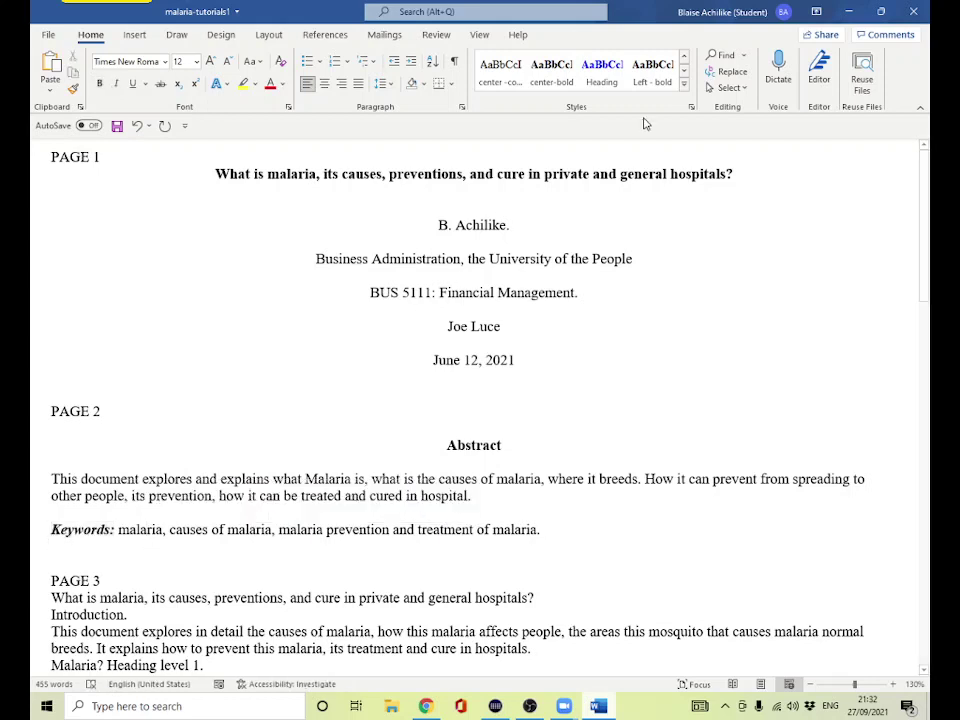
Modify the Normal style so that it is available to new documents based on this template.
{"action": "left_click", "coordinate": [685, 64]}
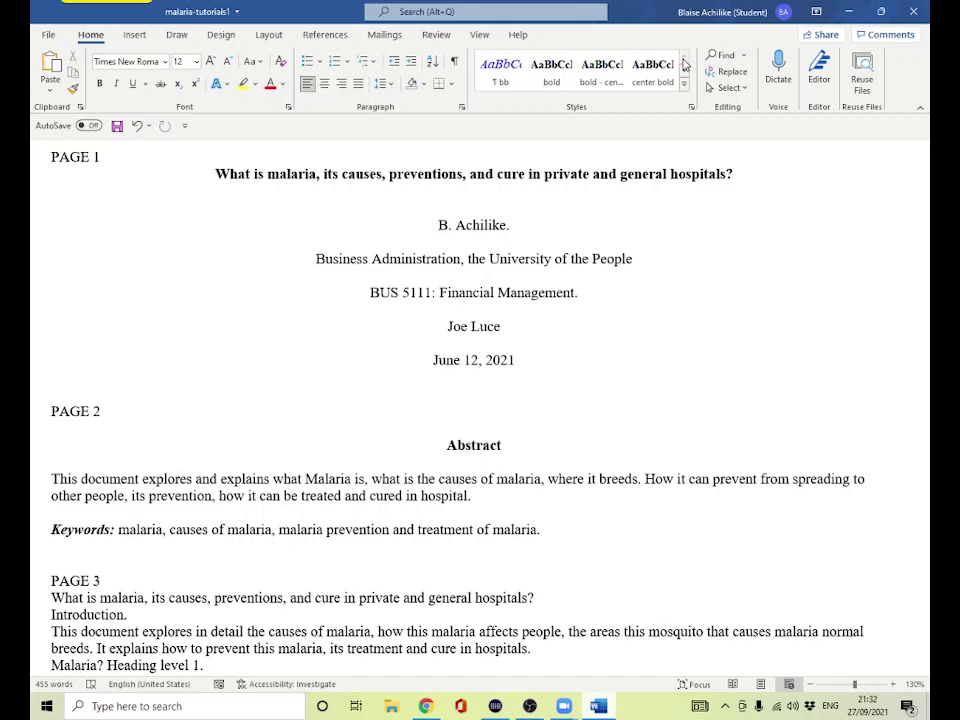
{"action": "left_click", "coordinate": [685, 62]}
{"action": "left_click", "coordinate": [685, 62]}
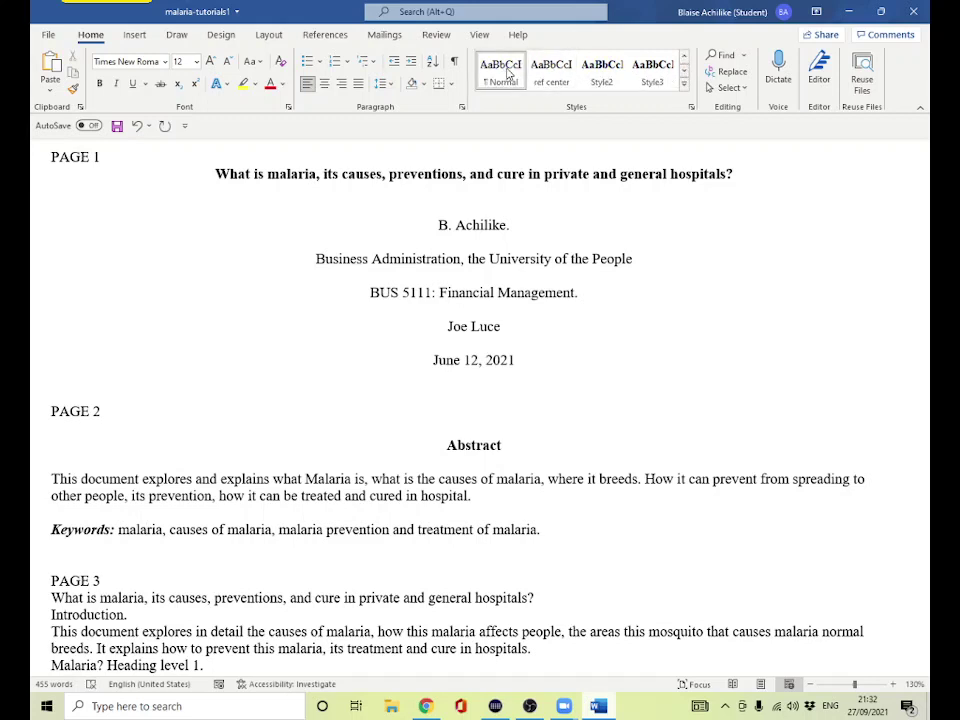
{"action": "right_click", "coordinate": [506, 75]}
{"action": "left_click", "coordinate": [548, 98]}
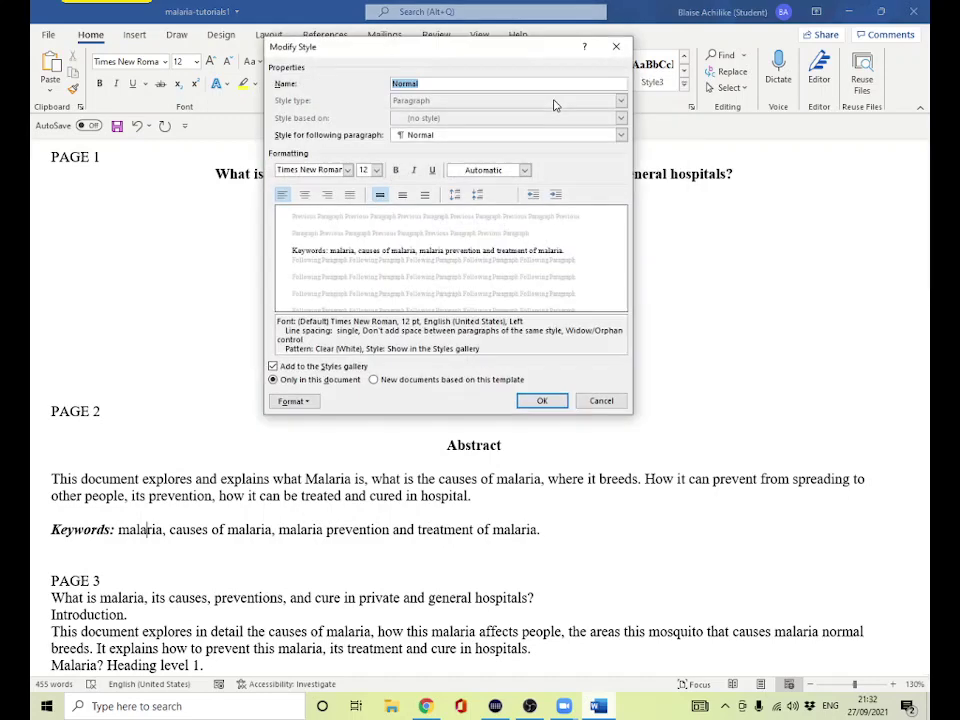
{"action": "left_click", "coordinate": [410, 381]}
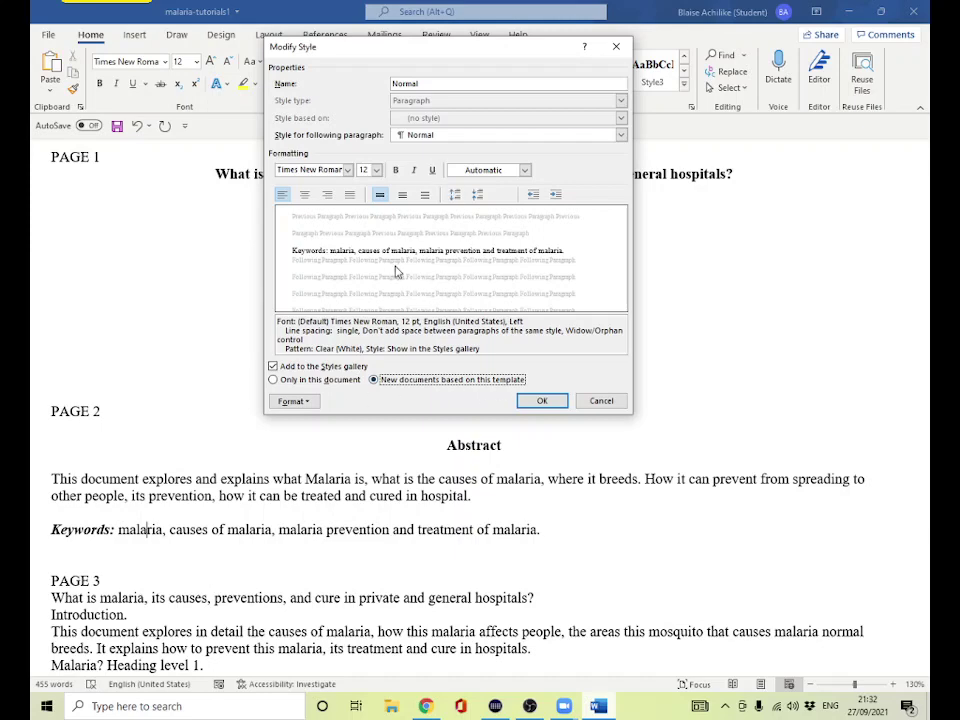
Set the Normal style's paragraph format to a 1,27 cm first-line indent with Double line spacing and save the style.
{"action": "left_click", "coordinate": [296, 401]}
{"action": "left_click", "coordinate": [305, 434]}
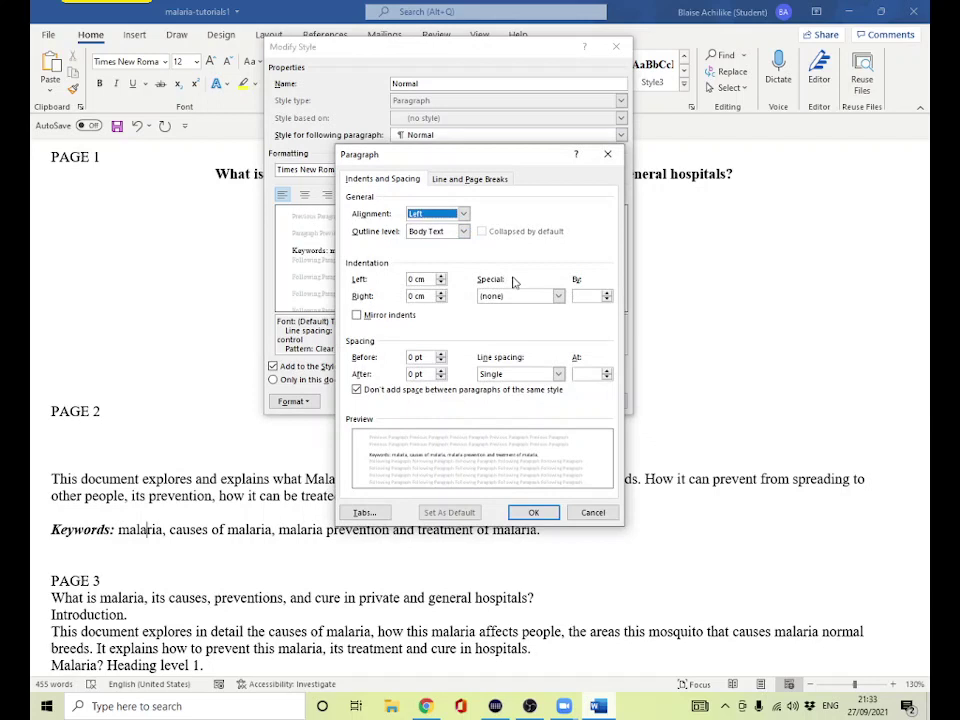
{"action": "left_click", "coordinate": [559, 296]}
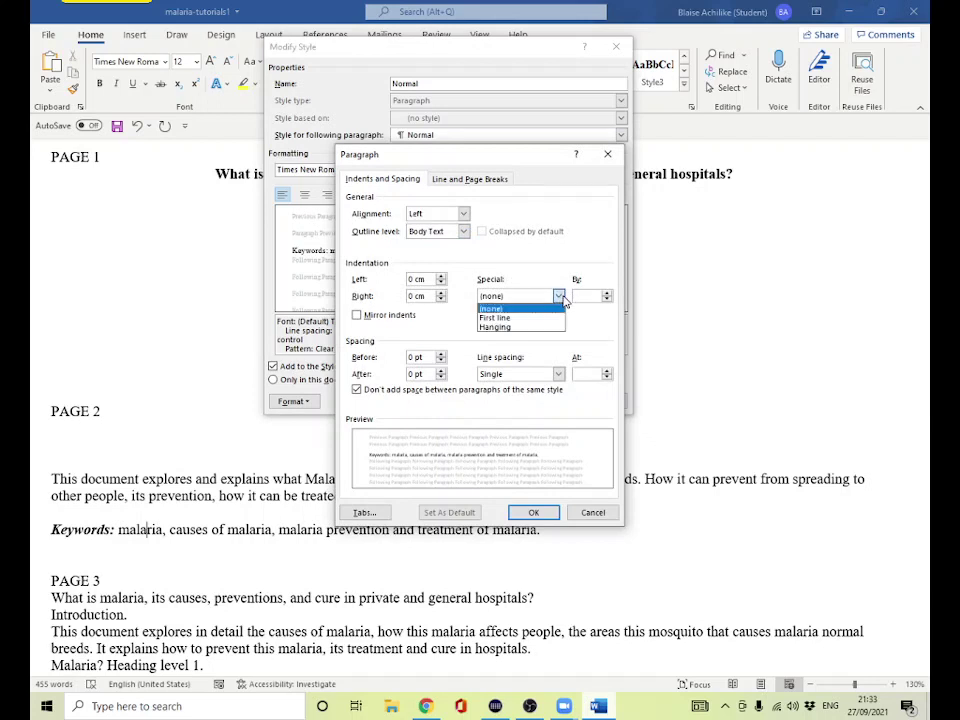
{"action": "left_click", "coordinate": [512, 317]}
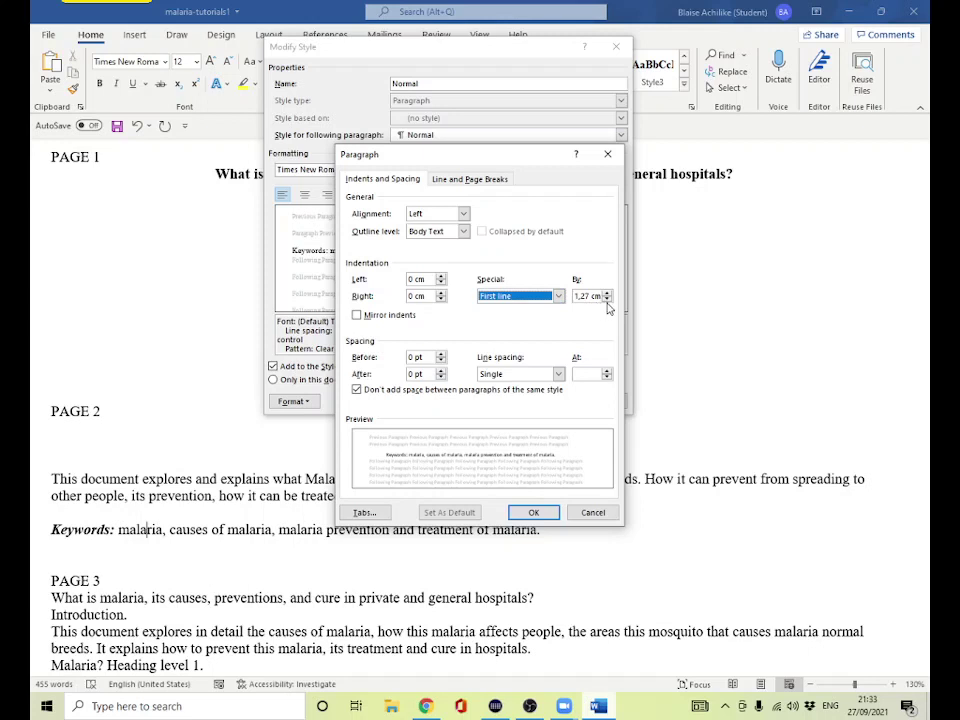
{"action": "left_click", "coordinate": [560, 375]}
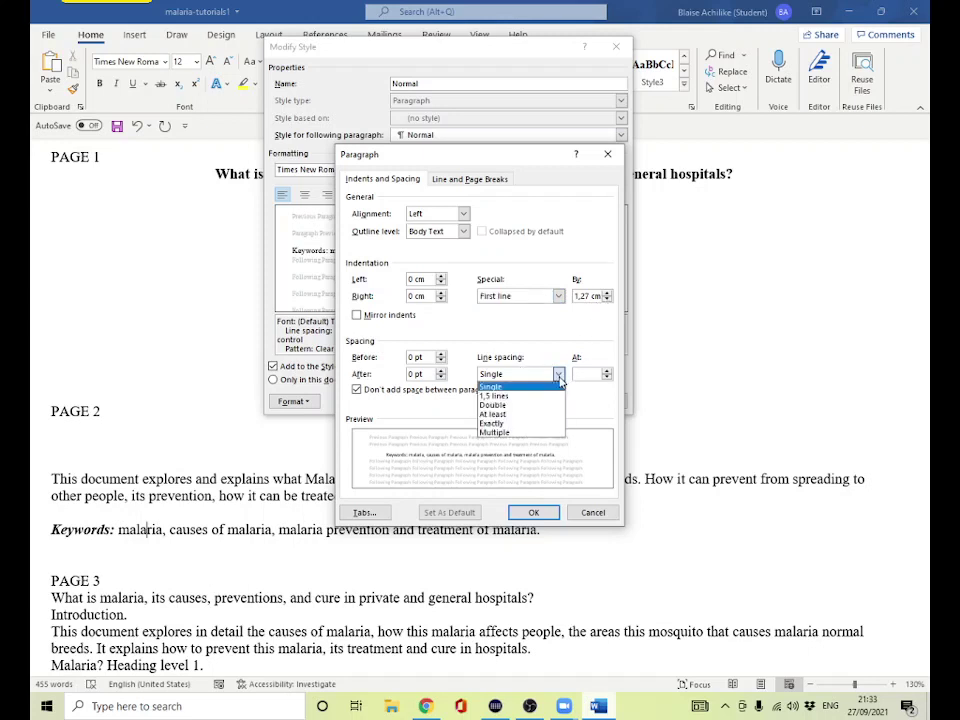
{"action": "left_click", "coordinate": [521, 405]}
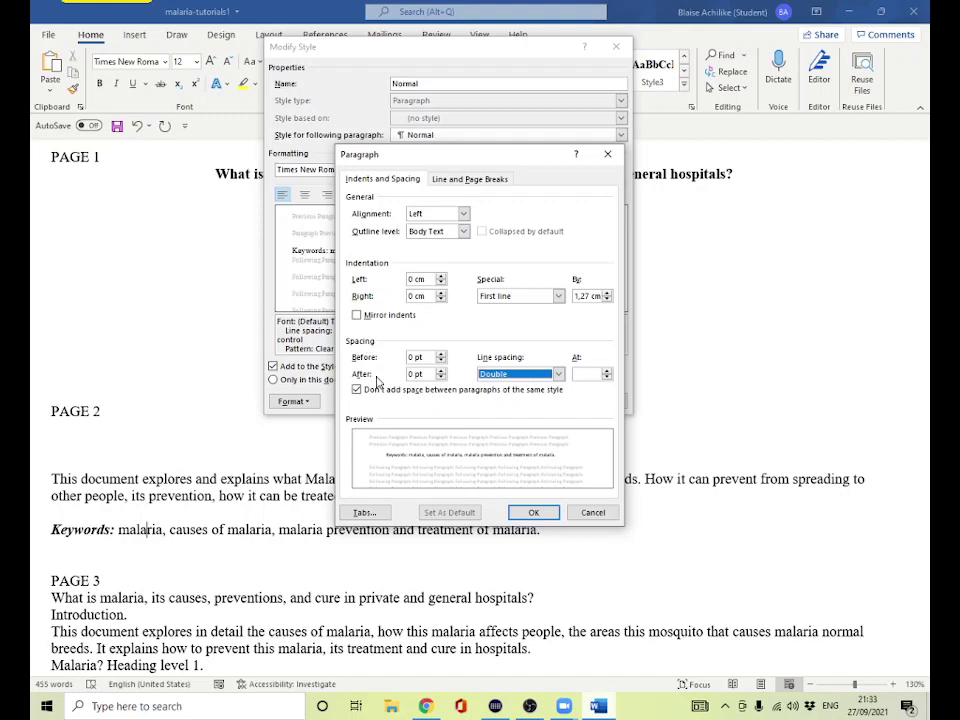
{"action": "left_click", "coordinate": [535, 511]}
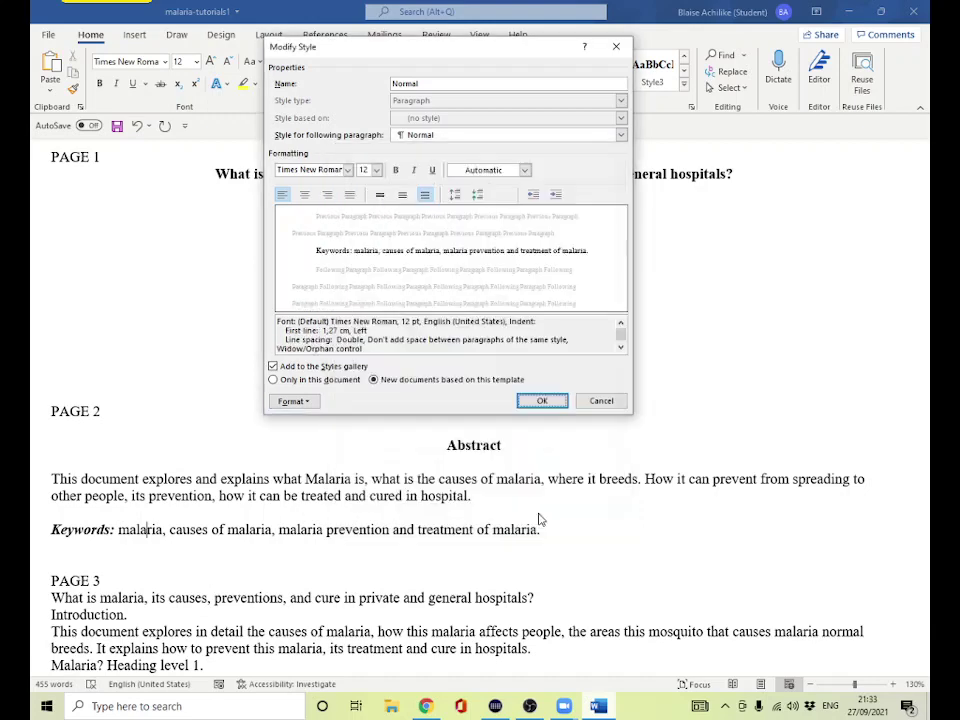
{"action": "left_click", "coordinate": [544, 402]}
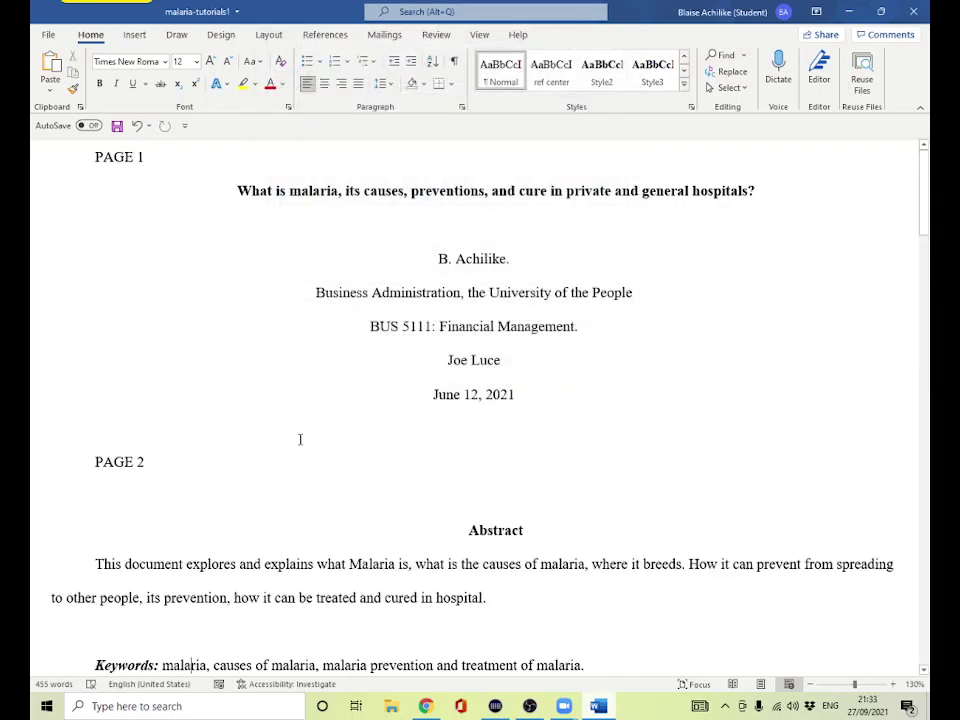
Remove the first-line indent from the abstract paragraph and delete one blank line before and one after the Keywords line.
{"action": "scroll", "coordinate": [297, 436], "scroll_direction": "down", "scroll_amount": 3}
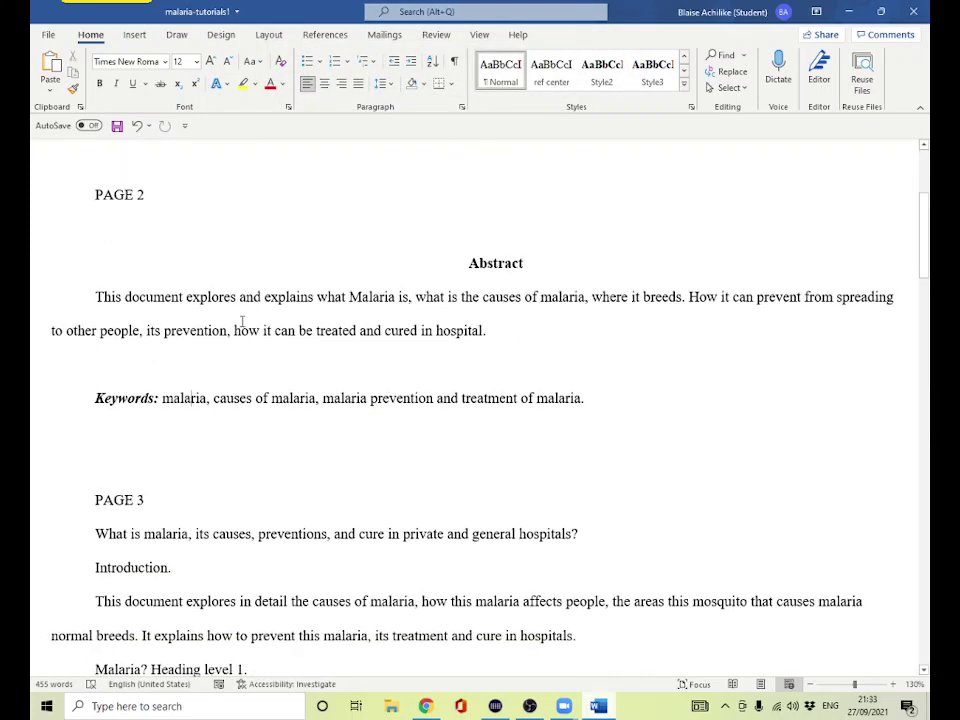
{"action": "left_click", "coordinate": [95, 296]}
{"action": "key", "text": "BackSpace"}
{"action": "left_click", "coordinate": [150, 370]}
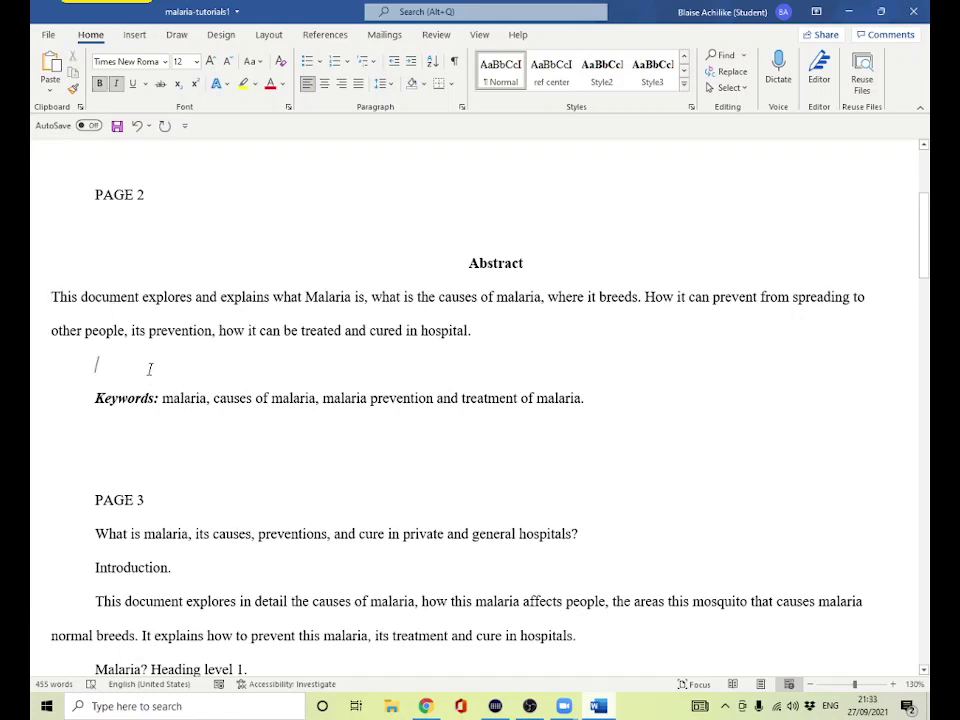
{"action": "key", "text": "BackSpace"}
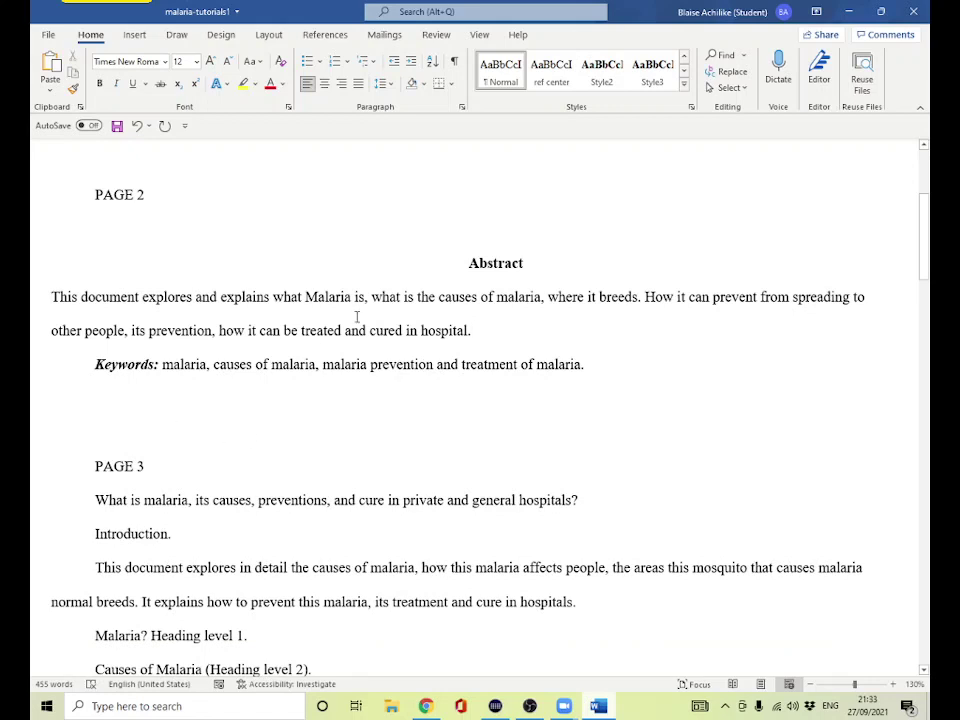
{"action": "left_click", "coordinate": [198, 418]}
{"action": "key", "text": "BackSpace"}
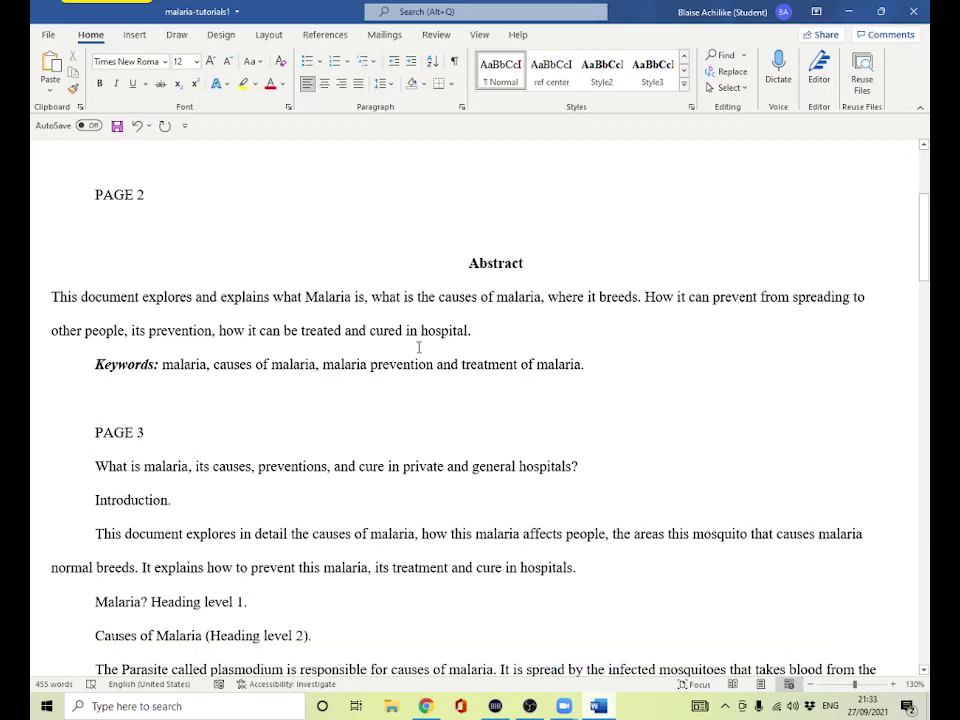
Apply the center-bold style to the paper title under PAGE 3.
{"action": "scroll", "coordinate": [225, 428], "scroll_direction": "down", "scroll_amount": 5}
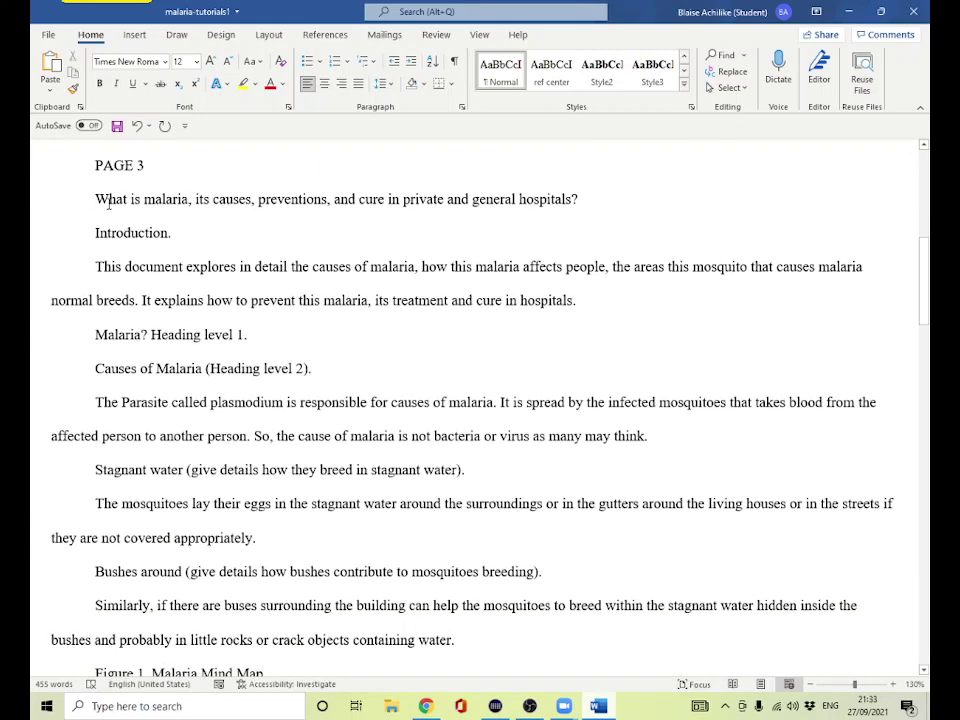
{"action": "left_click_drag", "start_coordinate": [96, 194], "coordinate": [583, 197]}
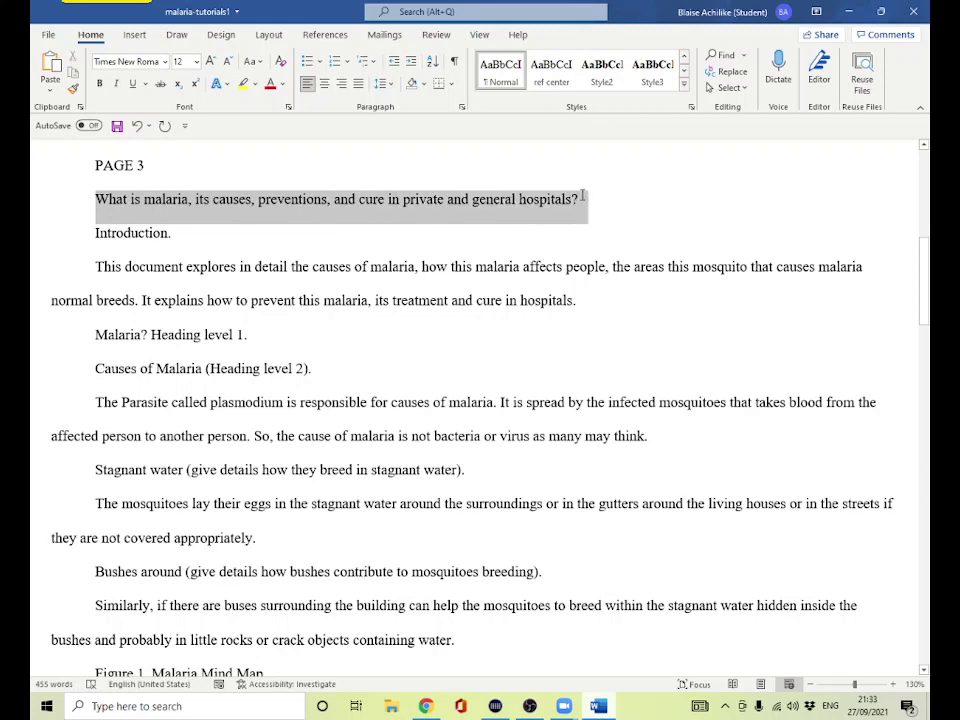
{"action": "left_click", "coordinate": [686, 66]}
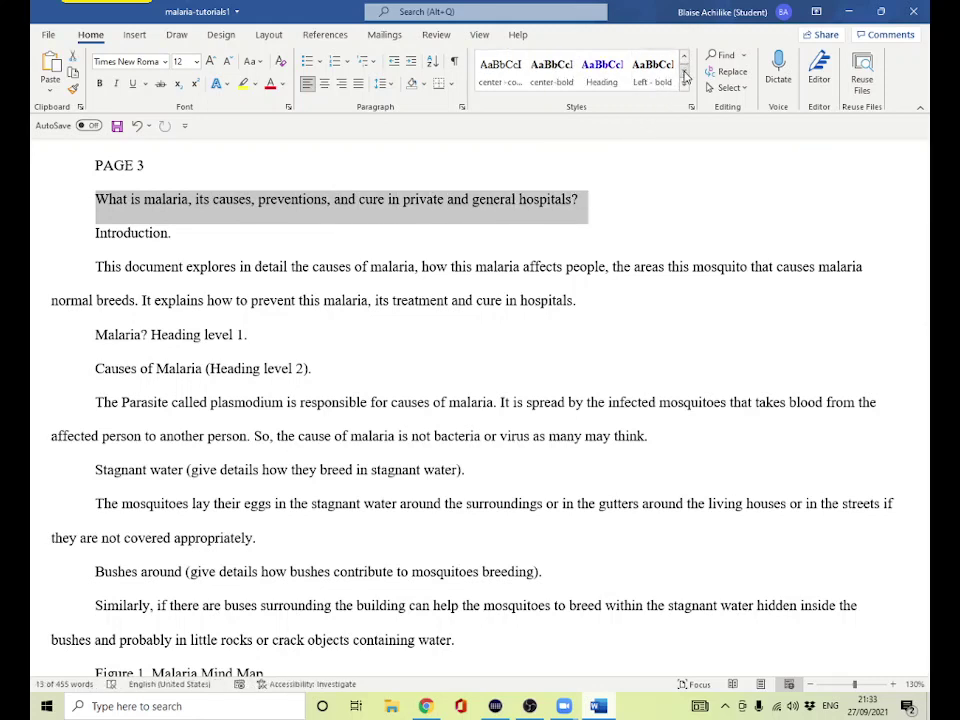
{"action": "left_click", "coordinate": [551, 70]}
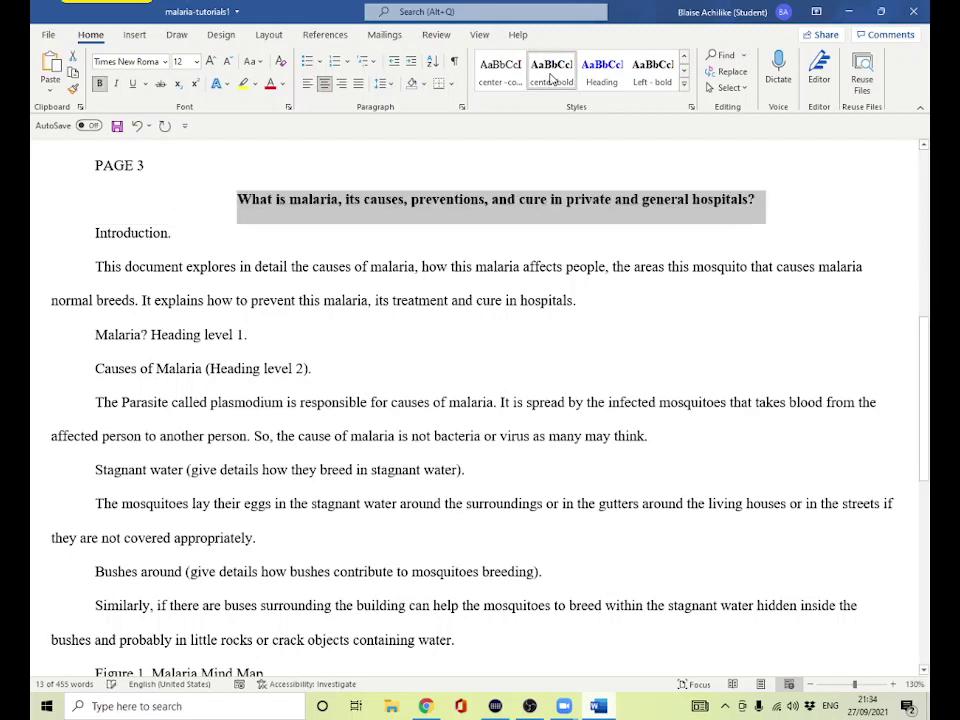
{"action": "left_click", "coordinate": [562, 226]}
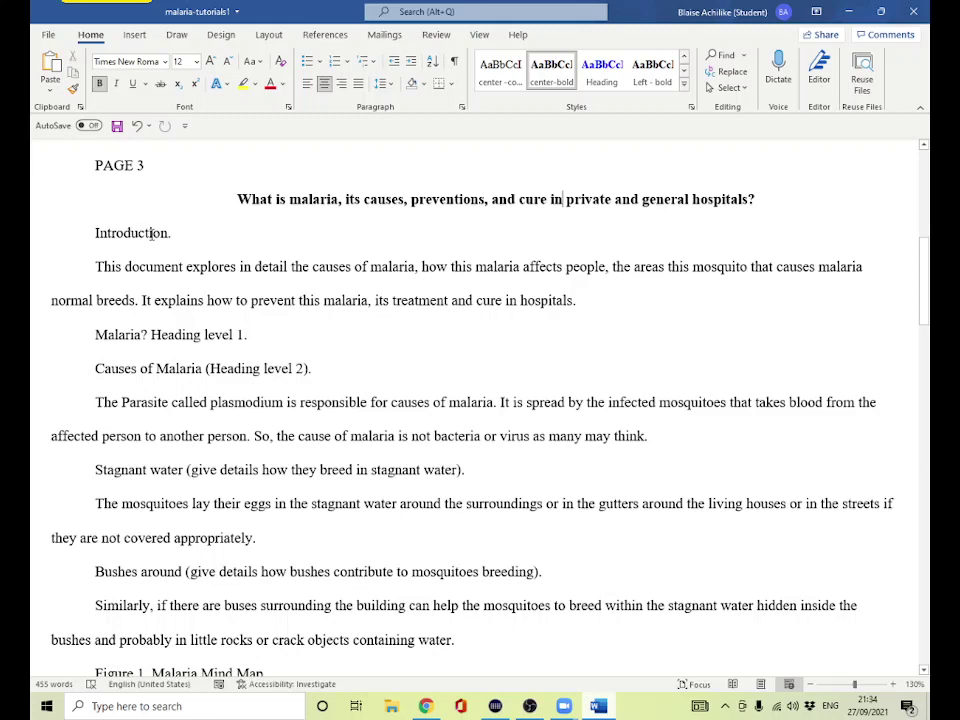
Apply the Left - bold style to the Introduction heading.
{"action": "left_click", "coordinate": [653, 74]}
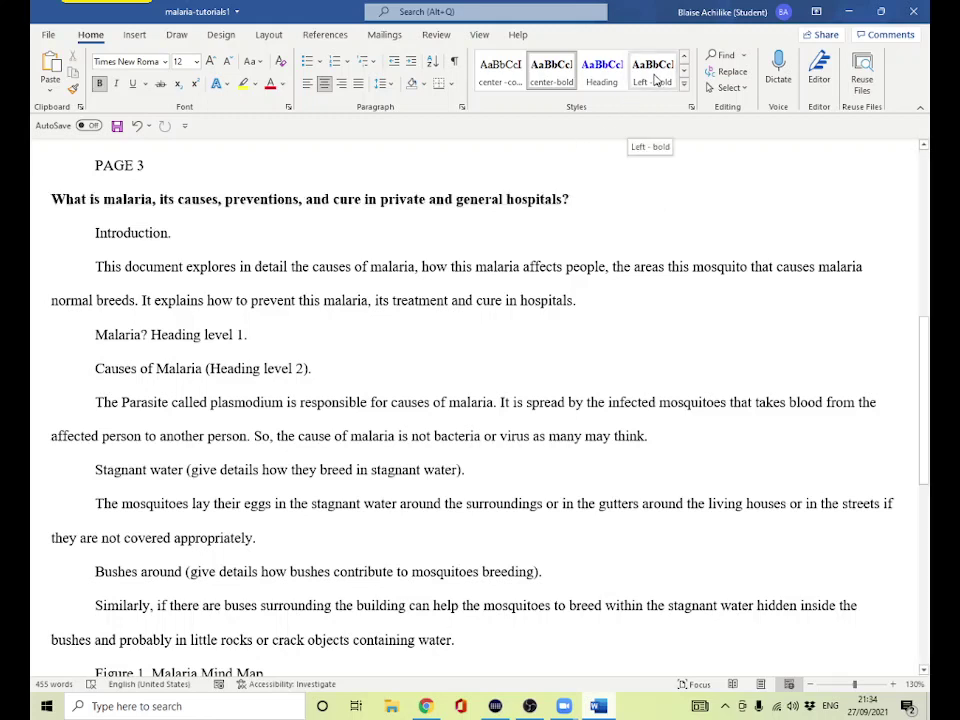
{"action": "left_click", "coordinate": [194, 236]}
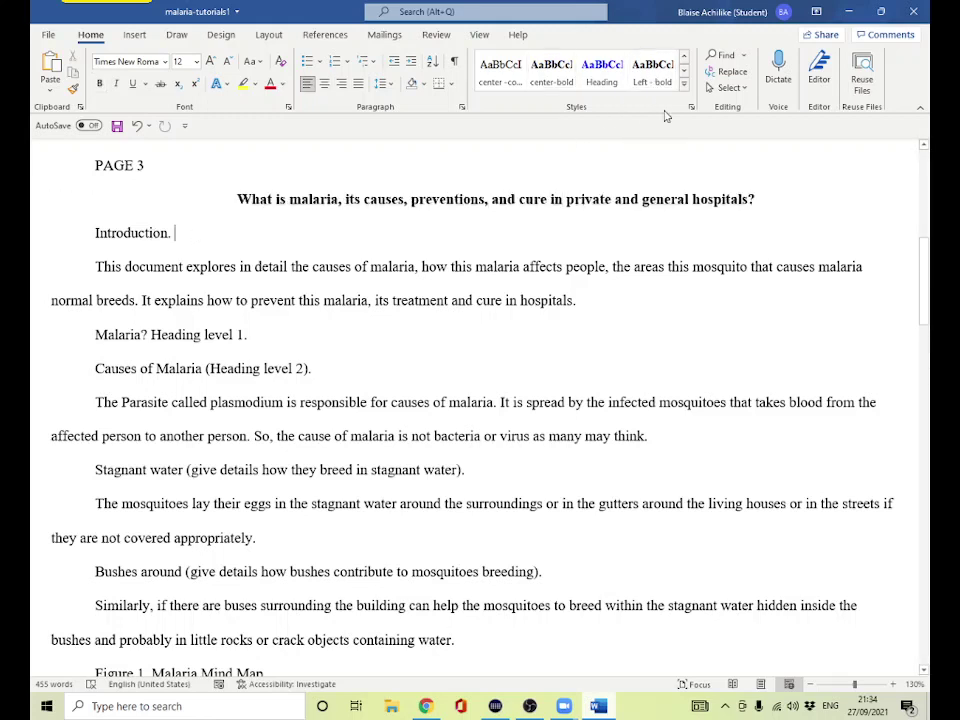
{"action": "left_click", "coordinate": [651, 78]}
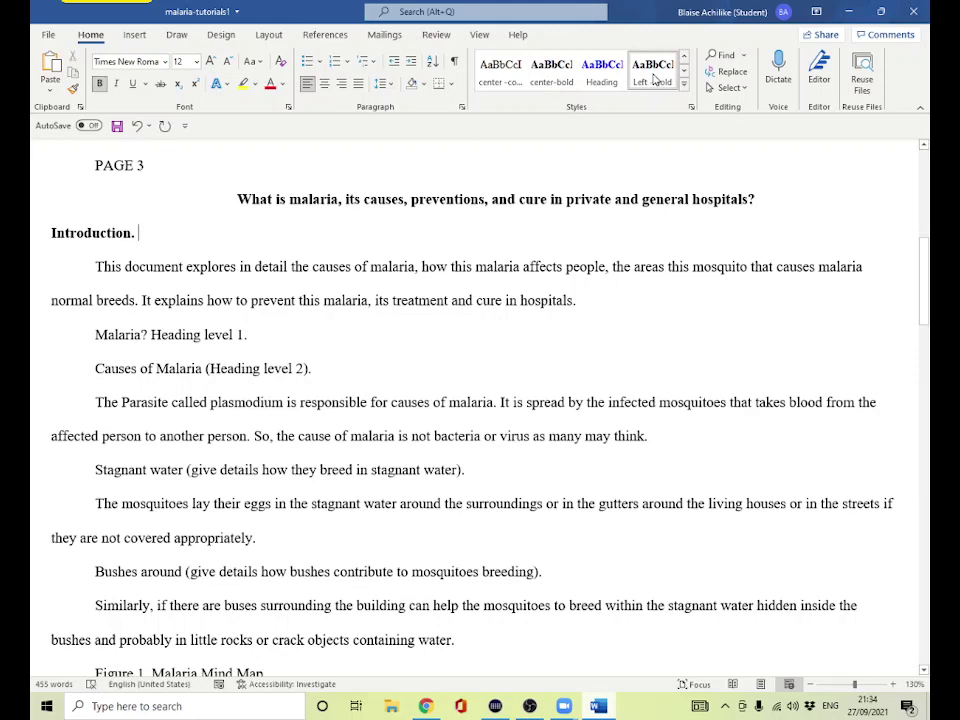
Modify the Left - bold style for new documents based on this template, keeping special indentation at (none), and save it.
{"action": "right_click", "coordinate": [655, 80]}
{"action": "left_click", "coordinate": [673, 101]}
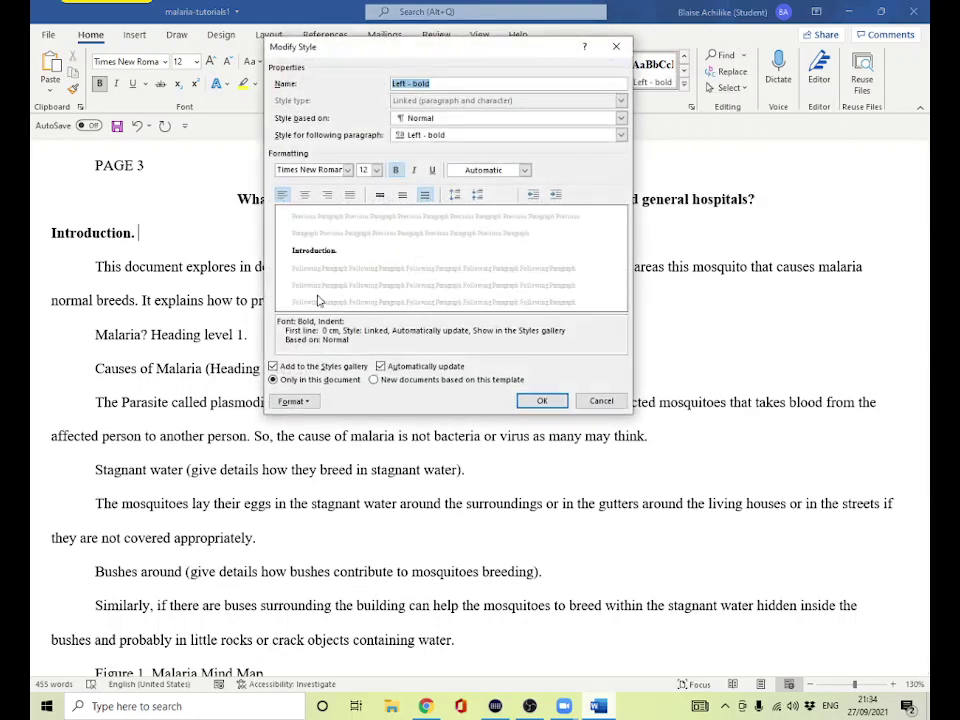
{"action": "left_click", "coordinate": [374, 380]}
{"action": "left_click", "coordinate": [293, 401]}
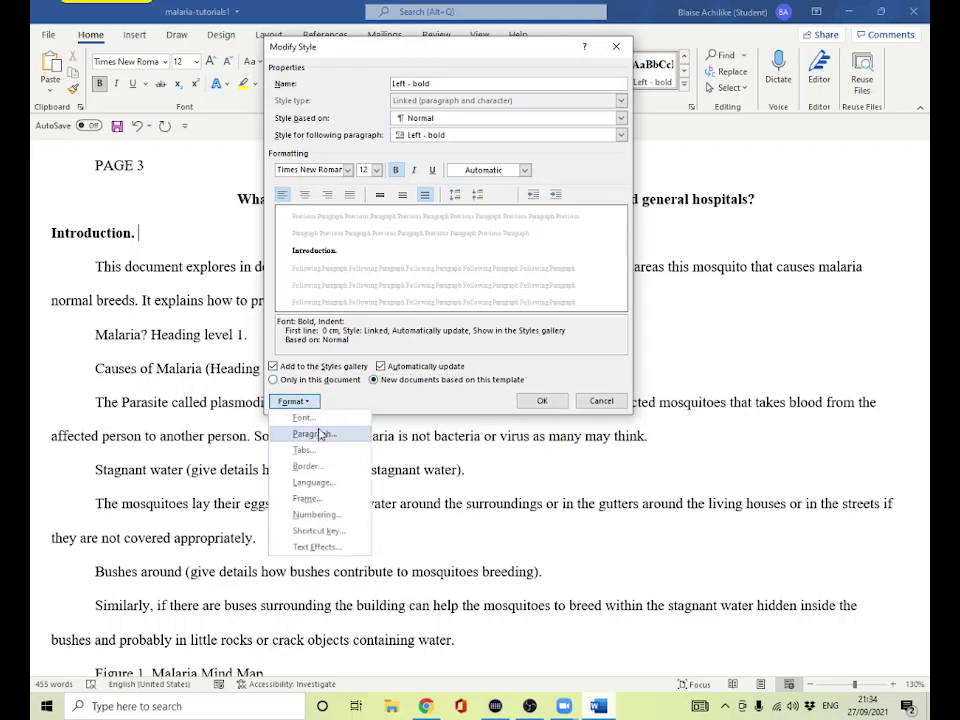
{"action": "left_click", "coordinate": [313, 434]}
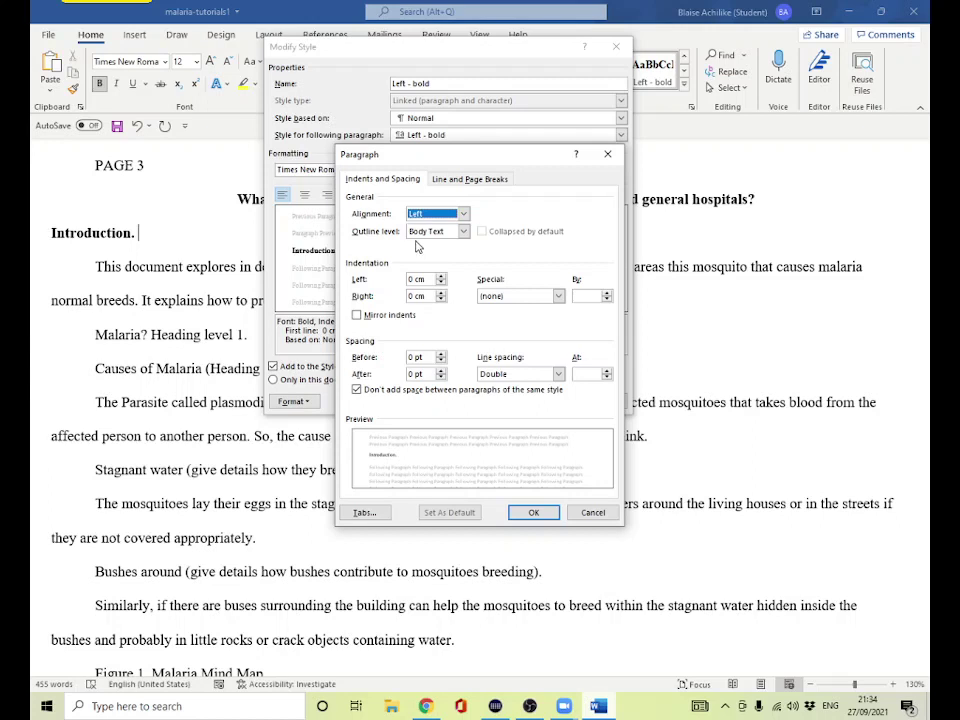
{"action": "left_click", "coordinate": [558, 296]}
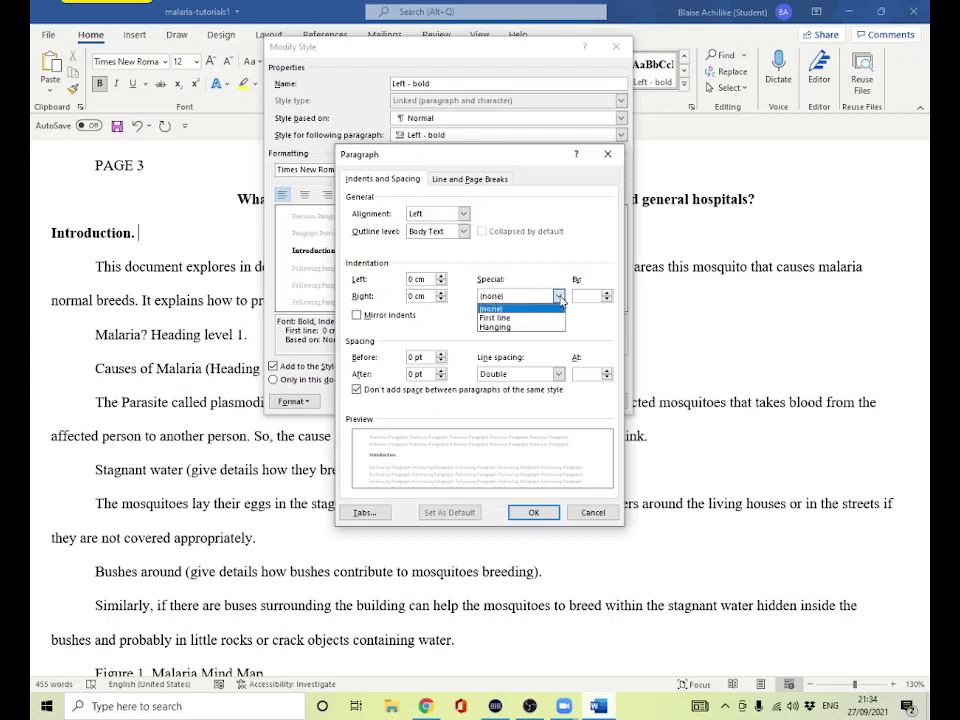
{"action": "left_click", "coordinate": [486, 308]}
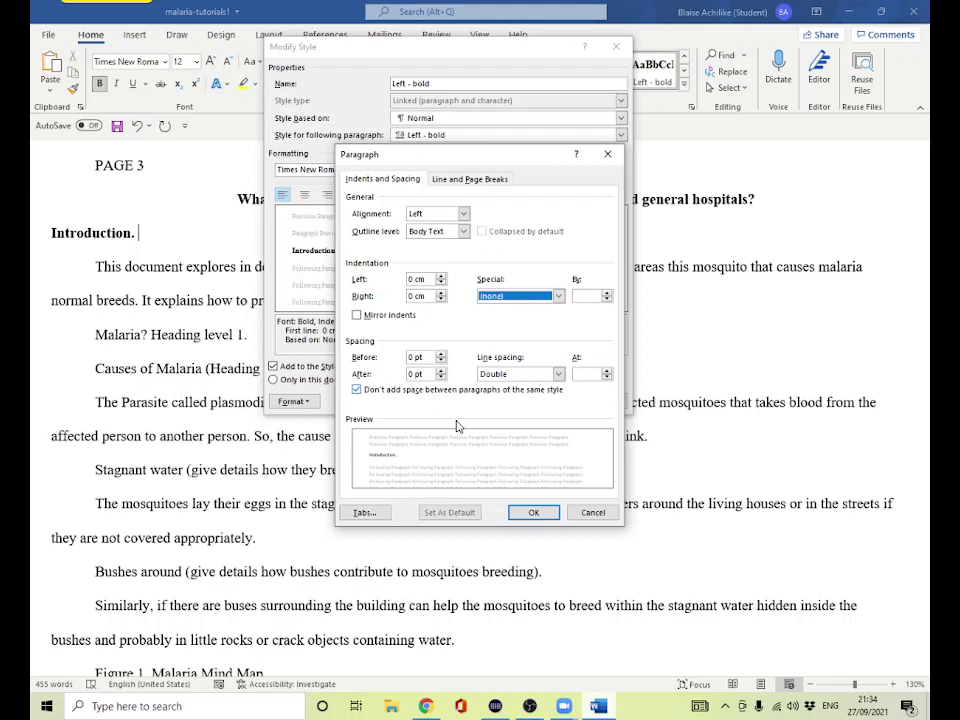
{"action": "left_click", "coordinate": [534, 512]}
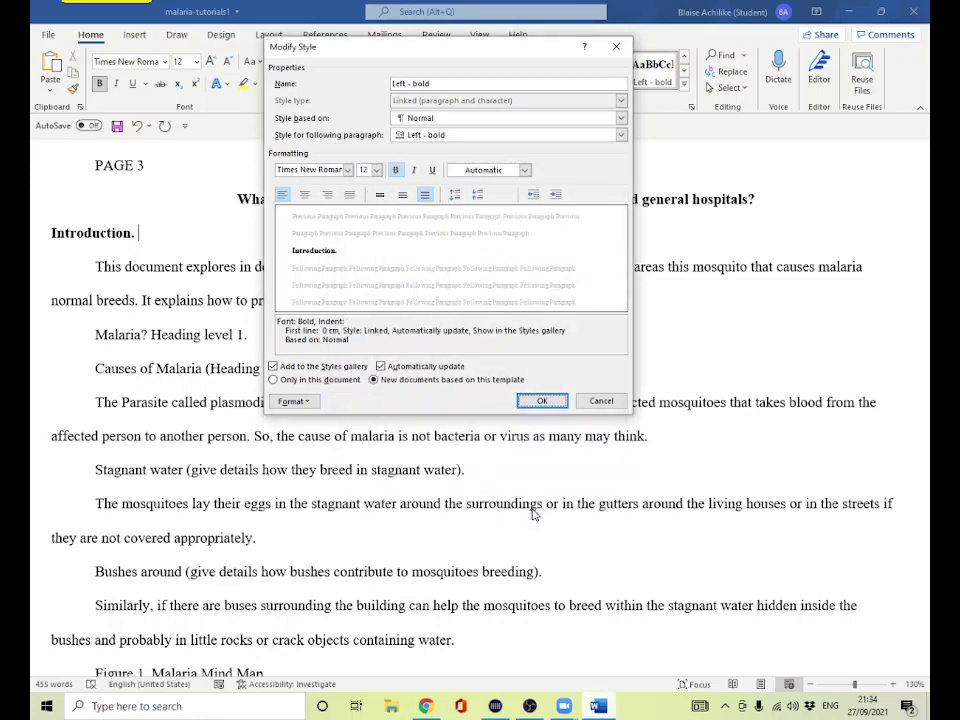
{"action": "left_click", "coordinate": [543, 399]}
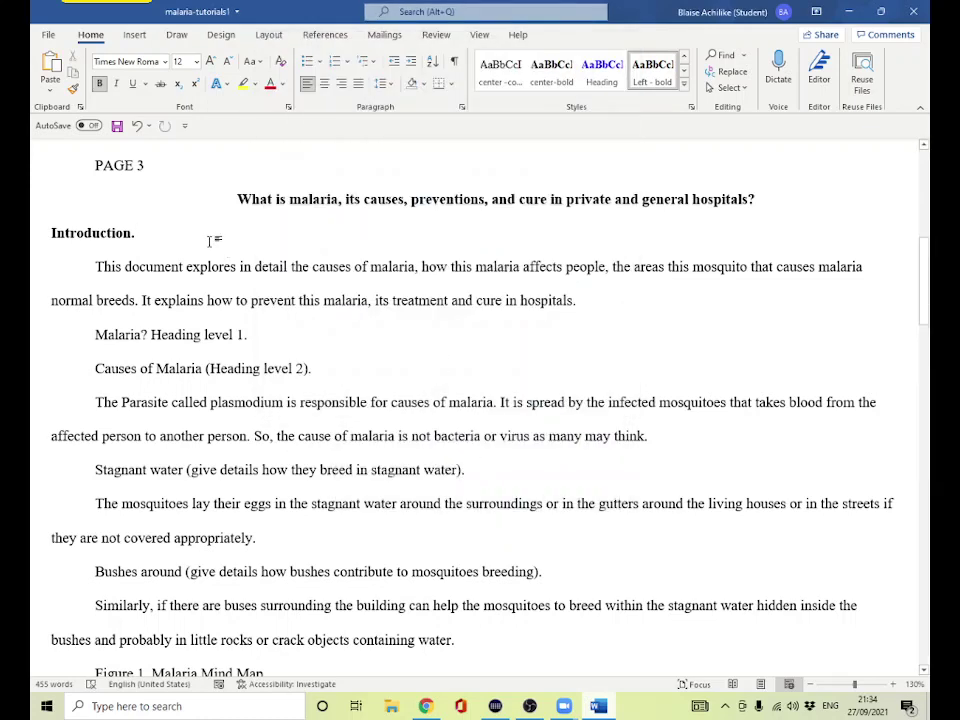
Apply center-bold to the "Malaria? Heading level 1" line and Left - bold to the "Causes of Malaria (Heading level 2)" line.
{"action": "double_click", "coordinate": [95, 266]}
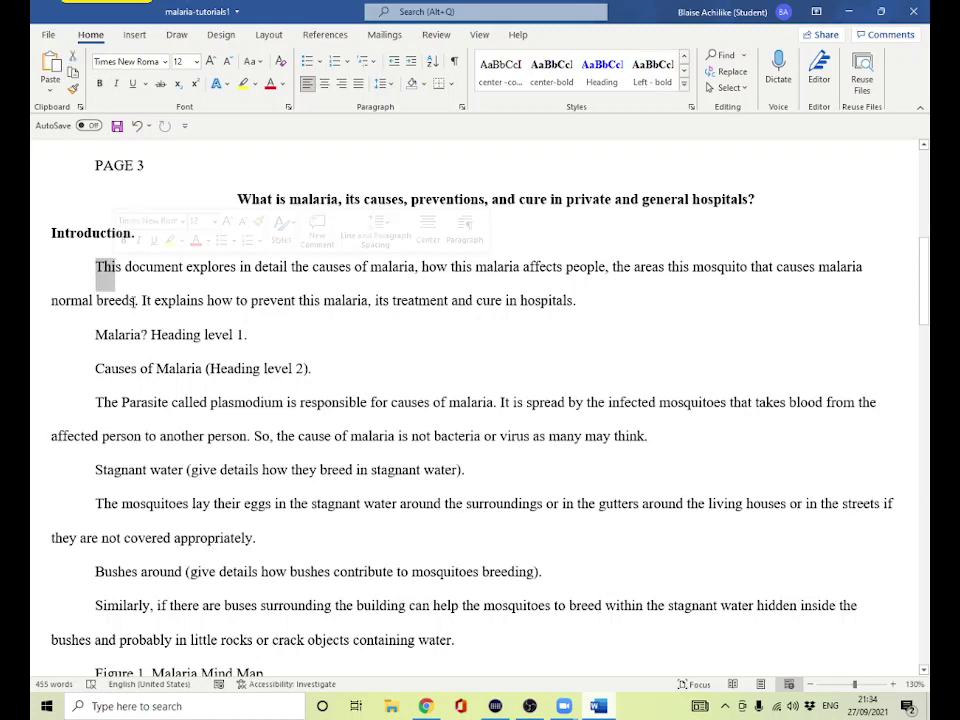
{"action": "left_click", "coordinate": [143, 301]}
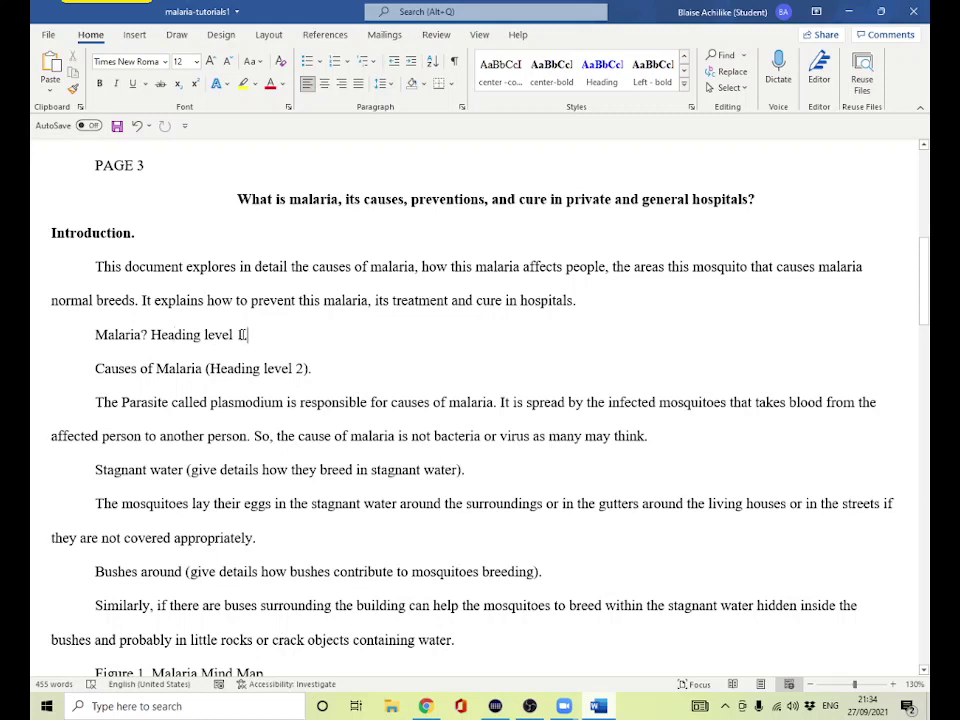
{"action": "left_click", "coordinate": [563, 66]}
{"action": "left_click", "coordinate": [312, 369]}
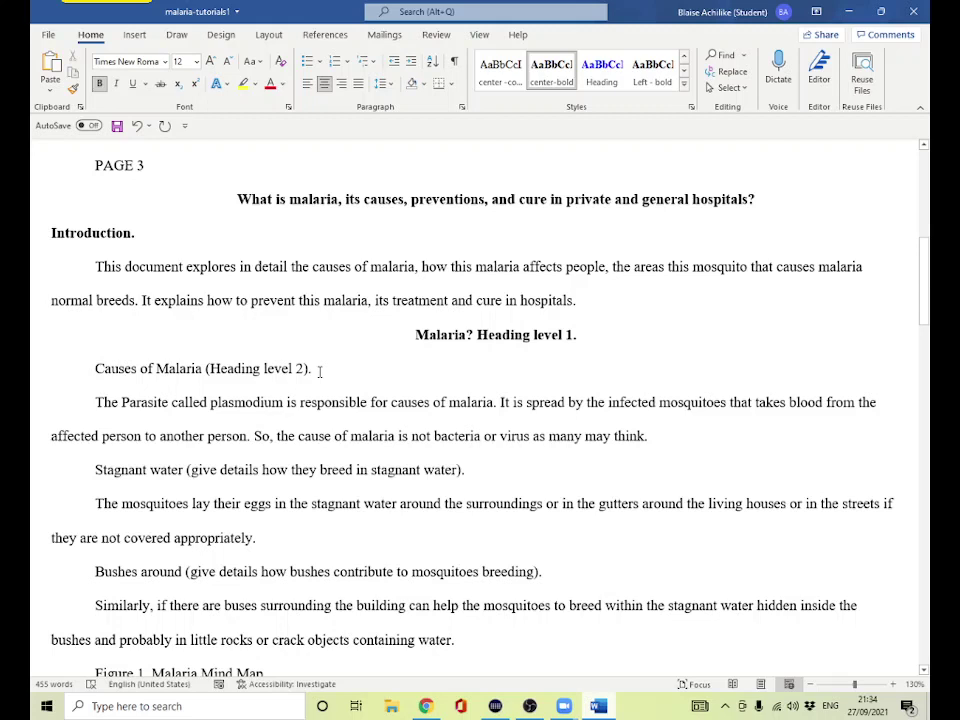
{"action": "left_click", "coordinate": [655, 76]}
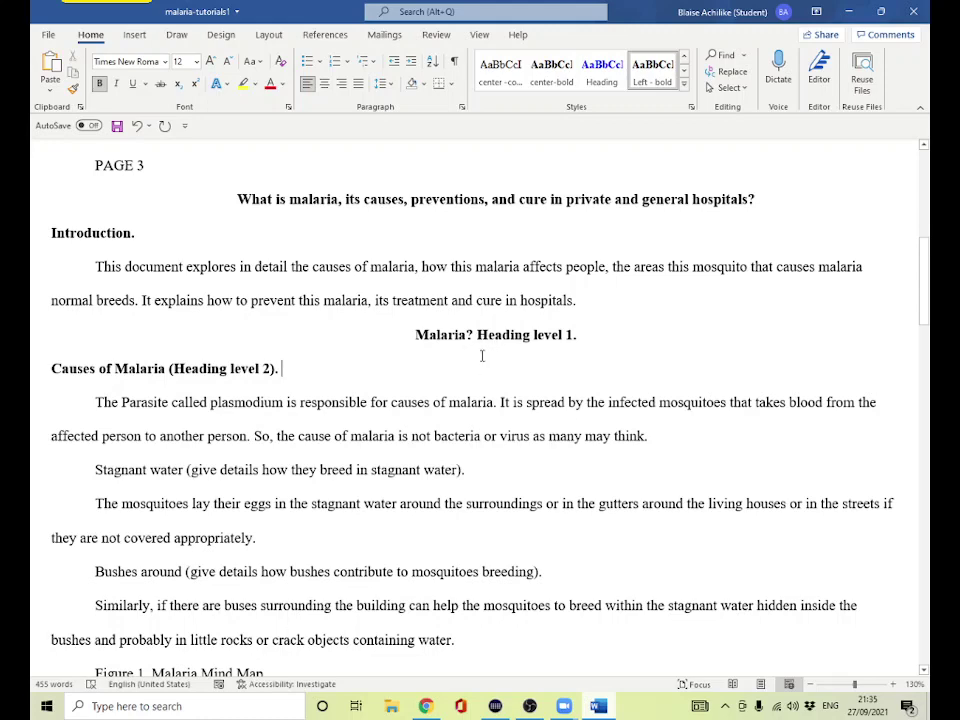
Examine the Figure 1 mind map, checking its numbered Malaria, Causes of Malaria, Malaria Treatment and Hospital topics against the paper's headings.
{"action": "scroll", "coordinate": [430, 378], "scroll_direction": "down", "scroll_amount": 5}
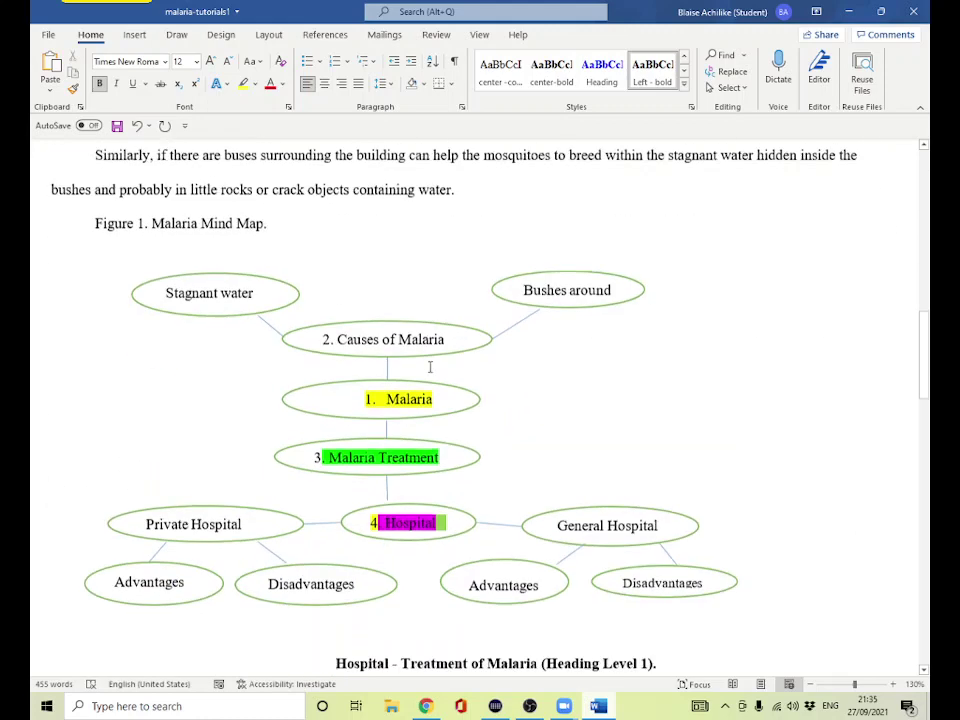
{"action": "scroll", "coordinate": [430, 367], "scroll_direction": "up", "scroll_amount": 3}
{"action": "scroll", "coordinate": [430, 367], "scroll_direction": "up", "scroll_amount": 1}
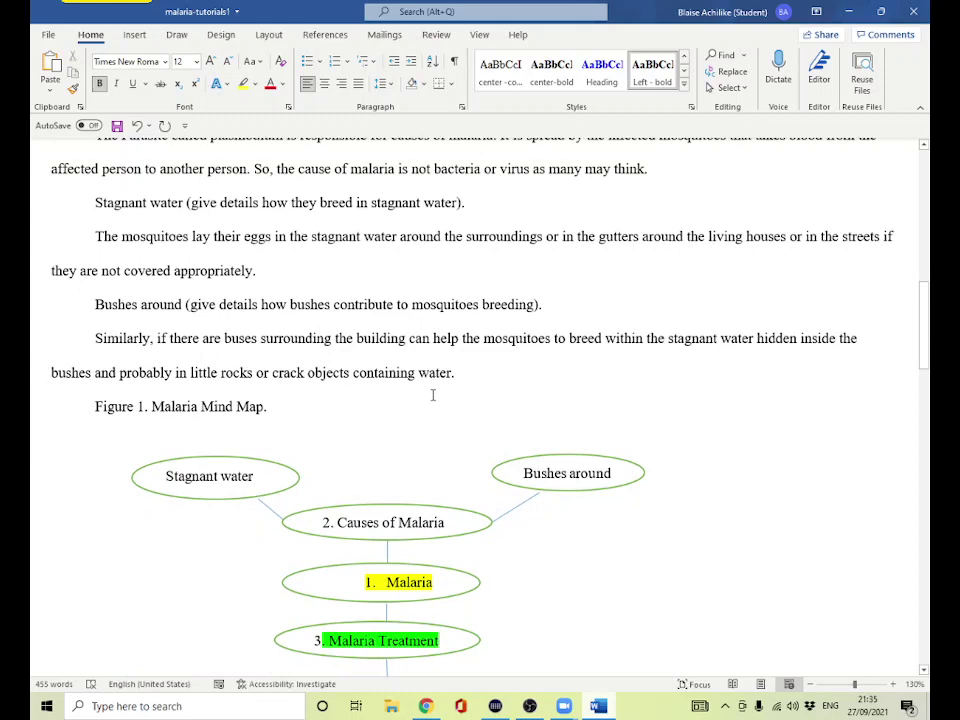
{"action": "scroll", "coordinate": [433, 395], "scroll_direction": "down", "scroll_amount": 3}
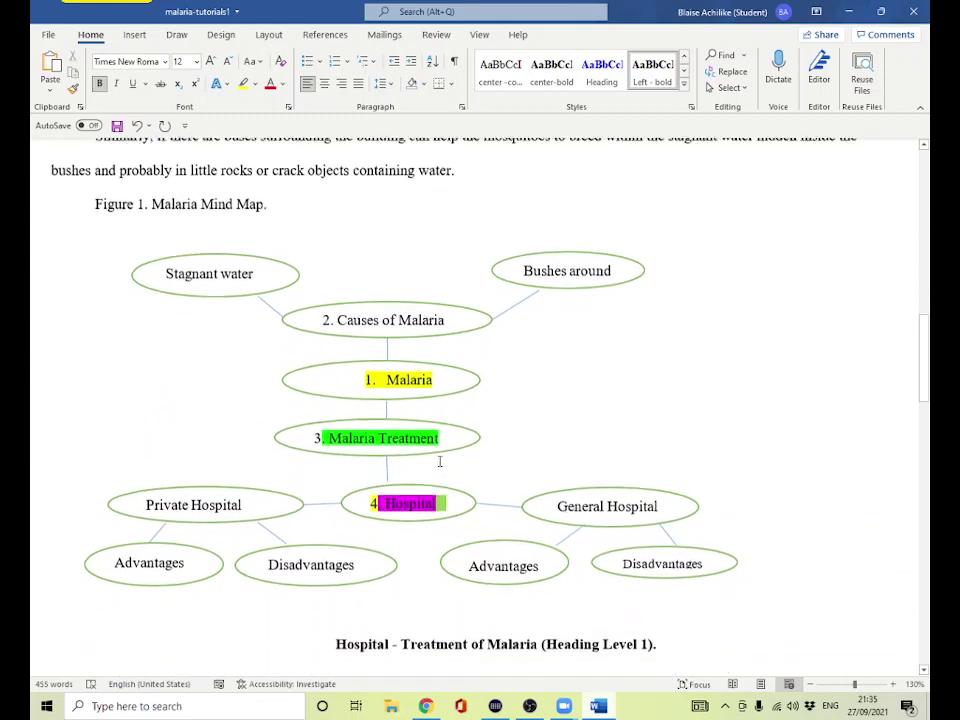
{"action": "left_click", "coordinate": [406, 372]}
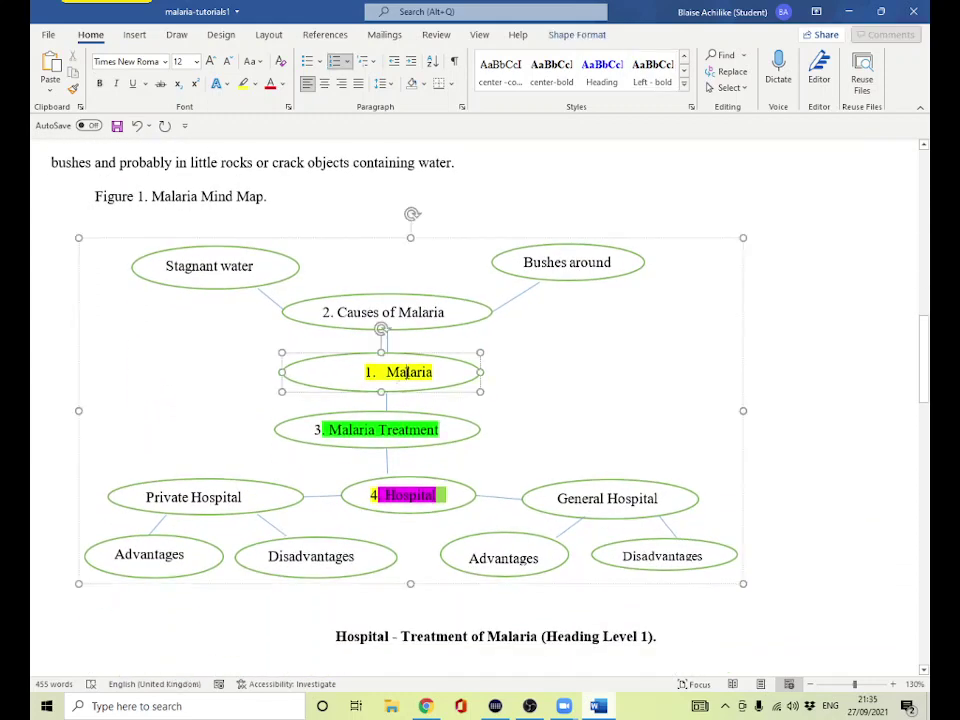
{"action": "left_click", "coordinate": [370, 310]}
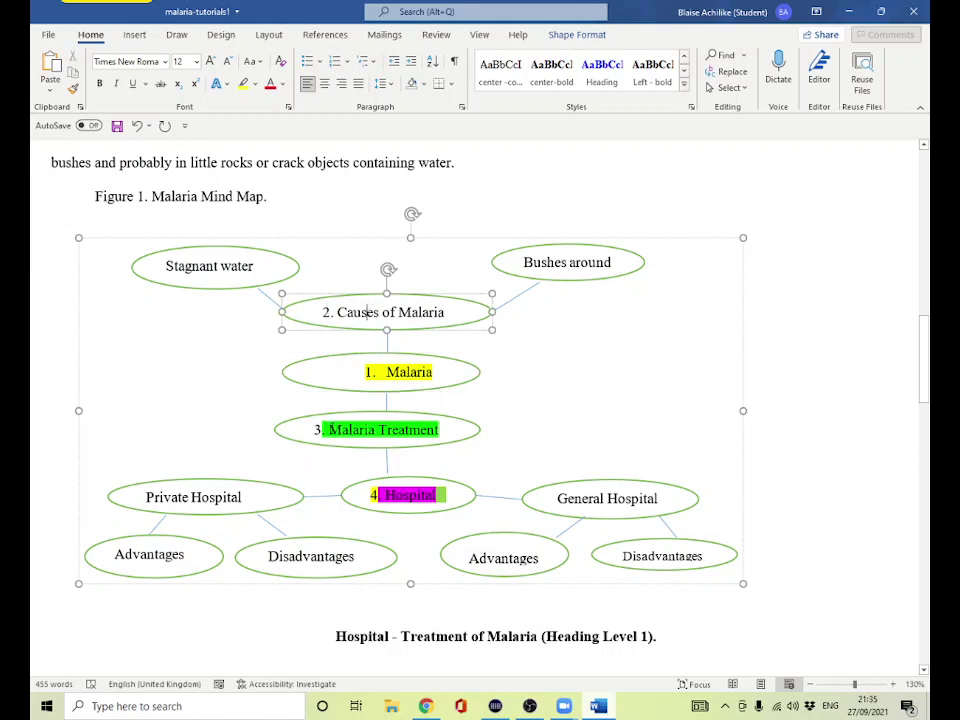
{"action": "left_click", "coordinate": [330, 429]}
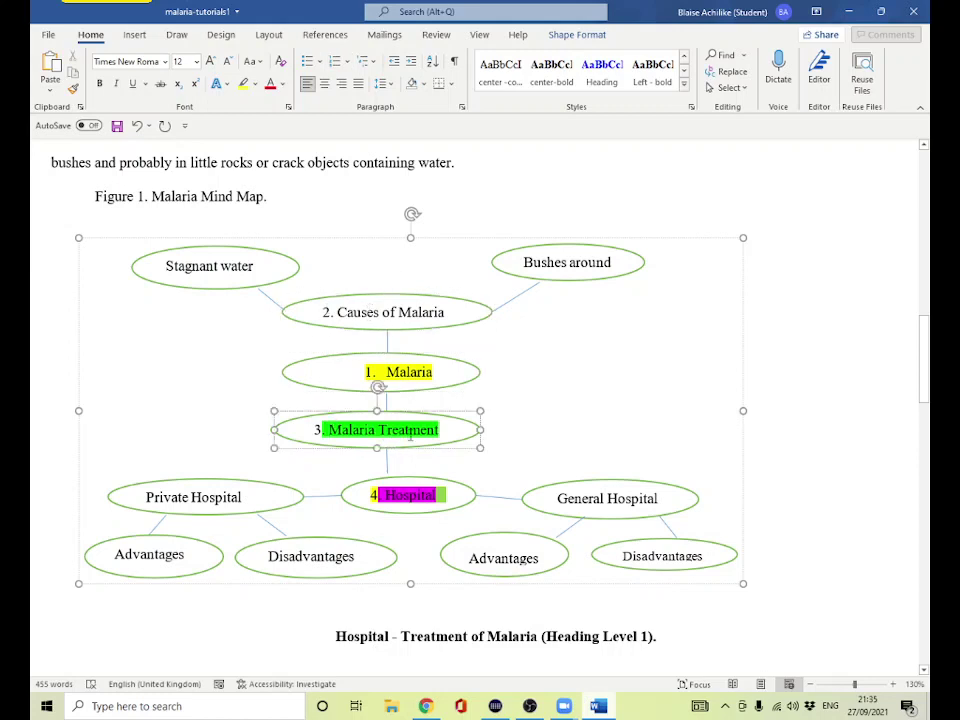
{"action": "left_click", "coordinate": [410, 497]}
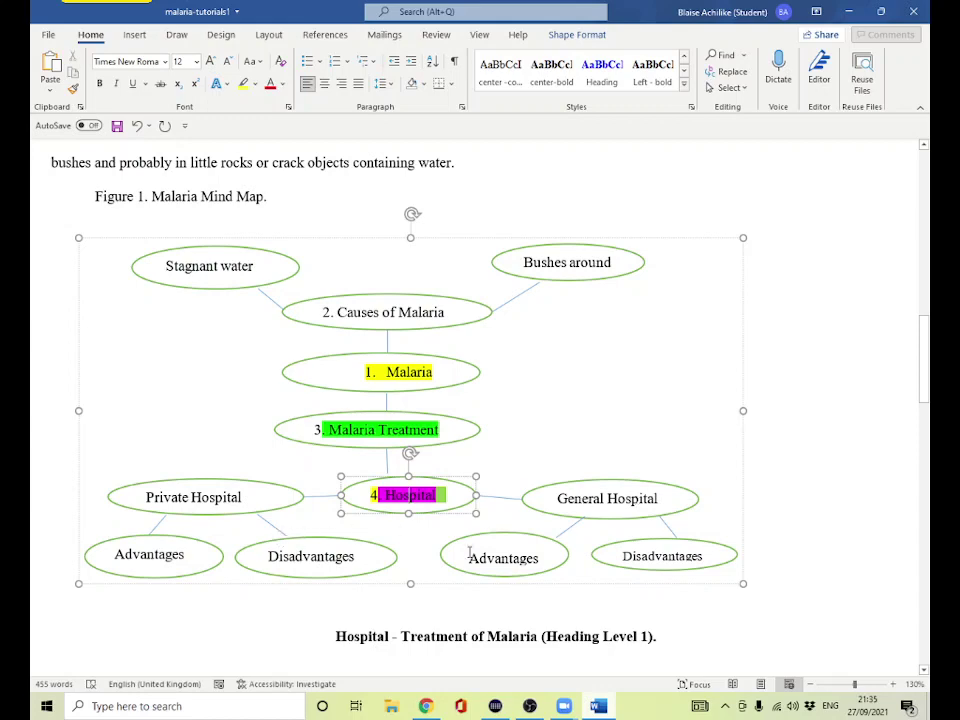
{"action": "scroll", "coordinate": [538, 509], "scroll_direction": "up", "scroll_amount": 5}
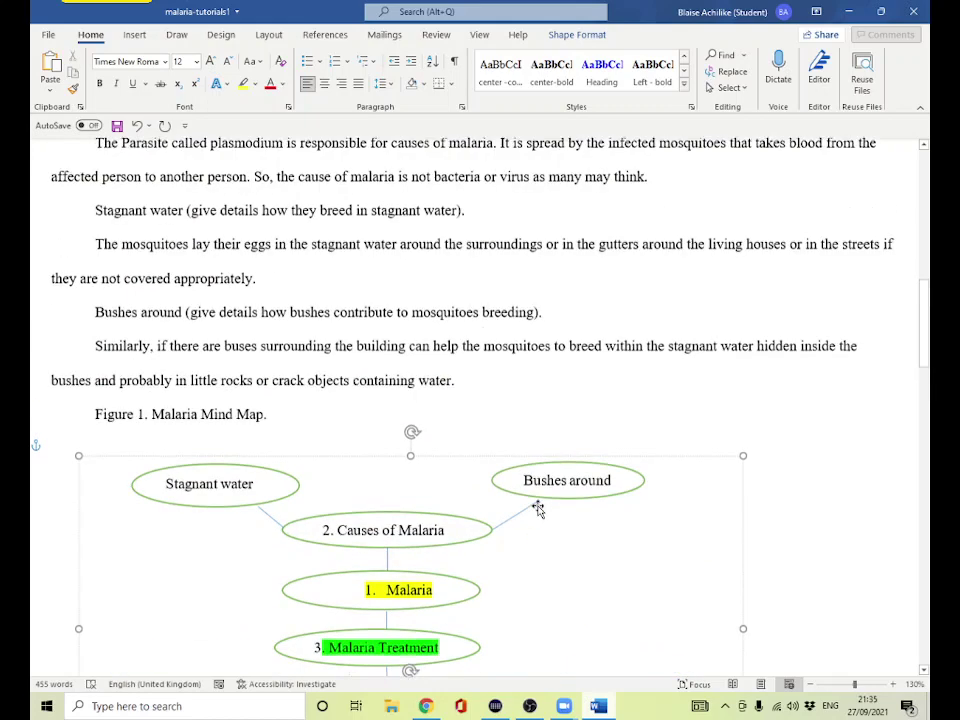
{"action": "scroll", "coordinate": [518, 568], "scroll_direction": "up", "scroll_amount": 5}
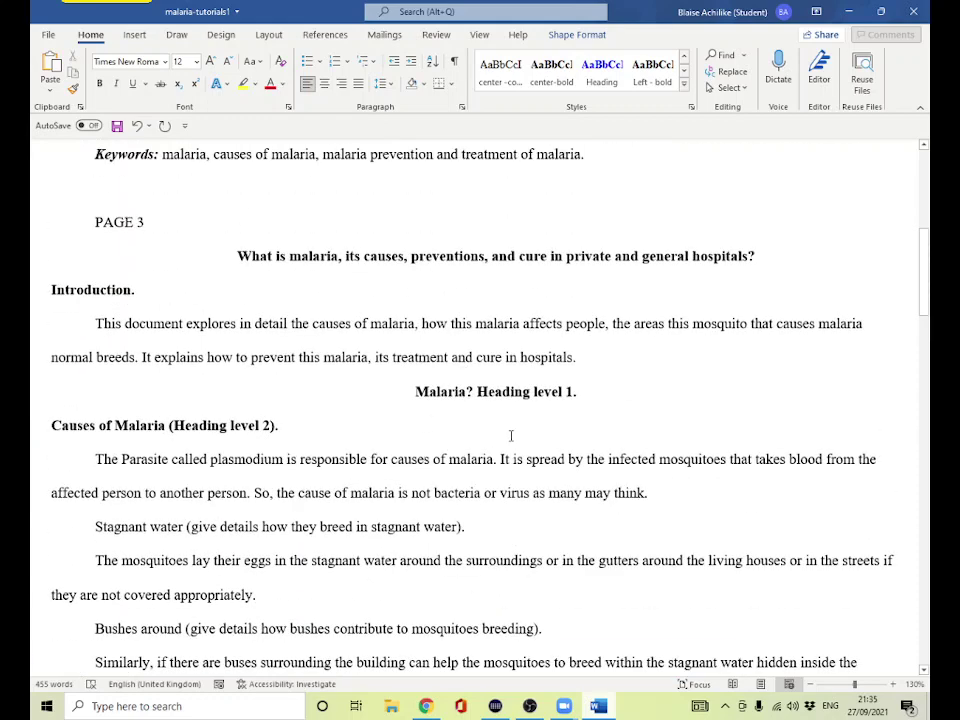
Delete the "Heading level 1." label after "Malaria?" and the "(Heading level 2)" label from the Causes of Malaria heading, keeping its final period.
{"action": "scroll", "coordinate": [609, 386], "scroll_direction": "down", "scroll_amount": 1}
{"action": "left_click_drag", "start_coordinate": [478, 363], "coordinate": [577, 364]}
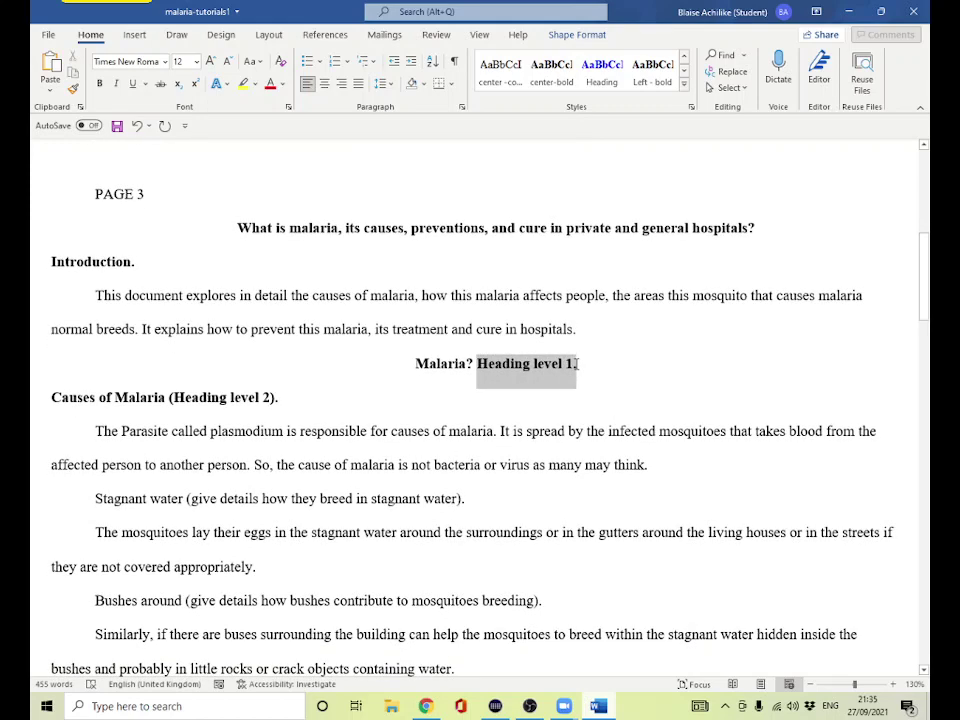
{"action": "key", "text": "BackSpace"}
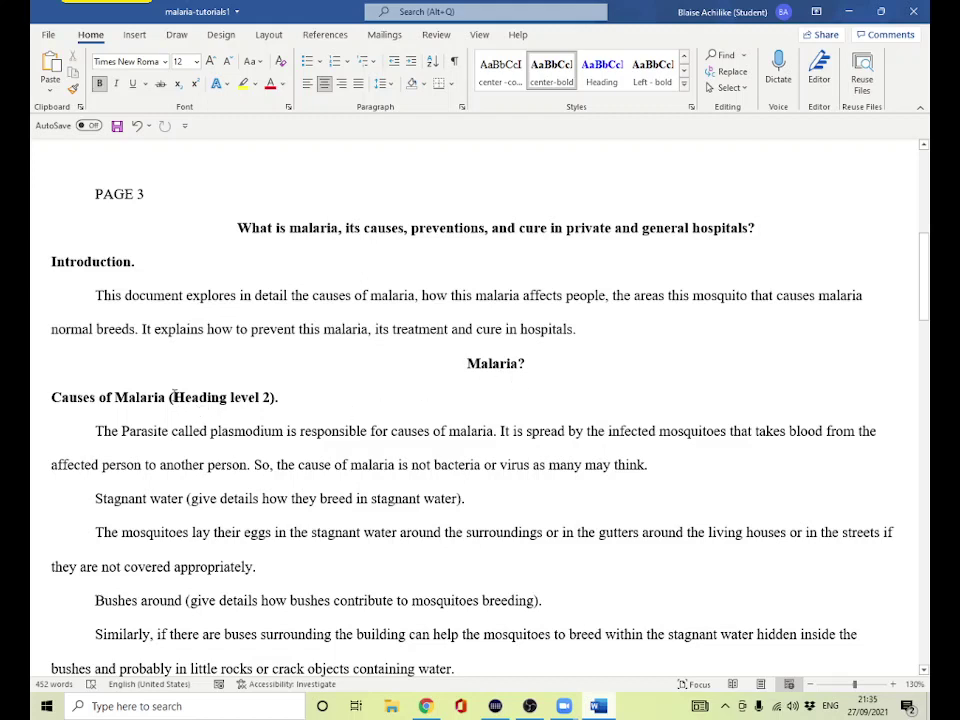
{"action": "left_click_drag", "start_coordinate": [171, 396], "coordinate": [277, 397]}
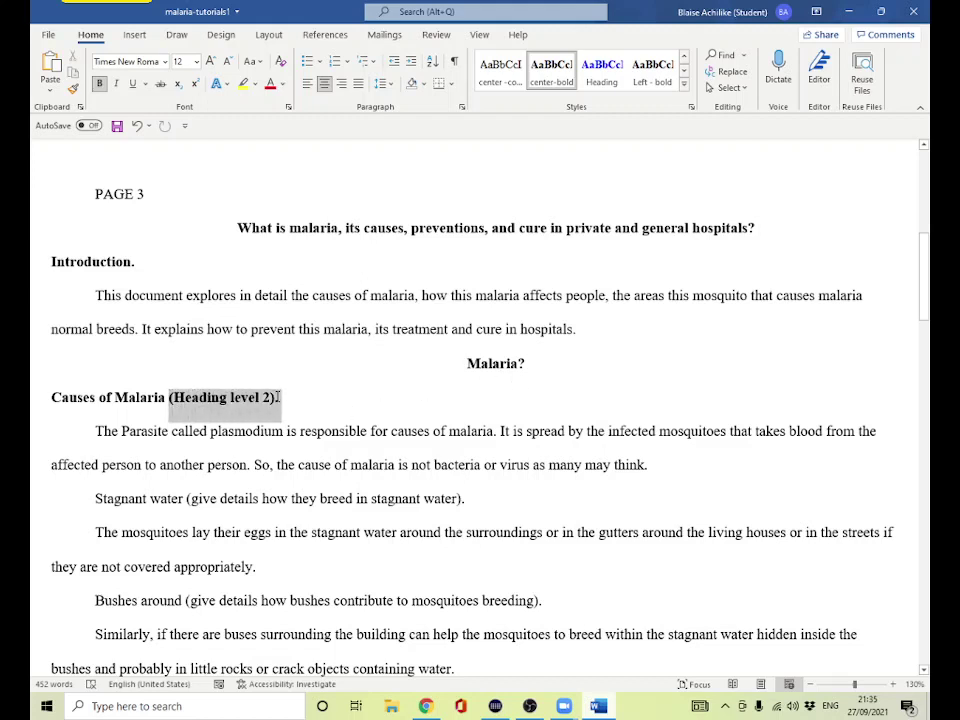
{"action": "key", "text": "shift+Left"}
{"action": "key", "text": "shift+Left"}
{"action": "key", "text": "BackSpace"}
{"action": "key", "text": "Delete"}
{"action": "key", "text": "BackSpace"}
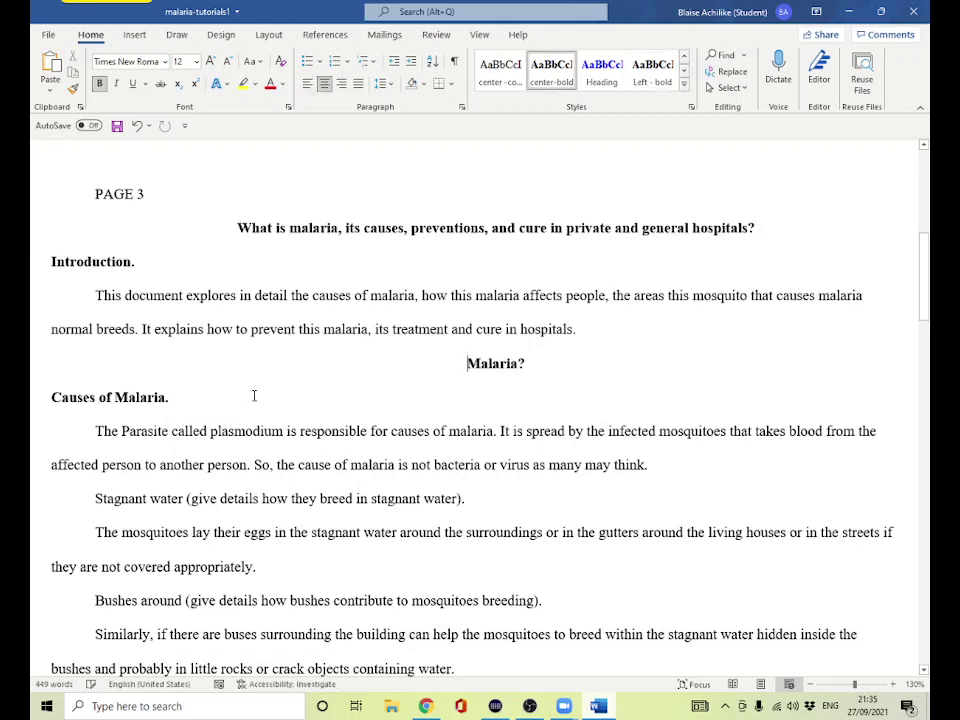
Apply the Left - bold style to the "Stagnant water" and "Bushes around" heading lines.
{"action": "middle_click", "coordinate": [306, 391]}
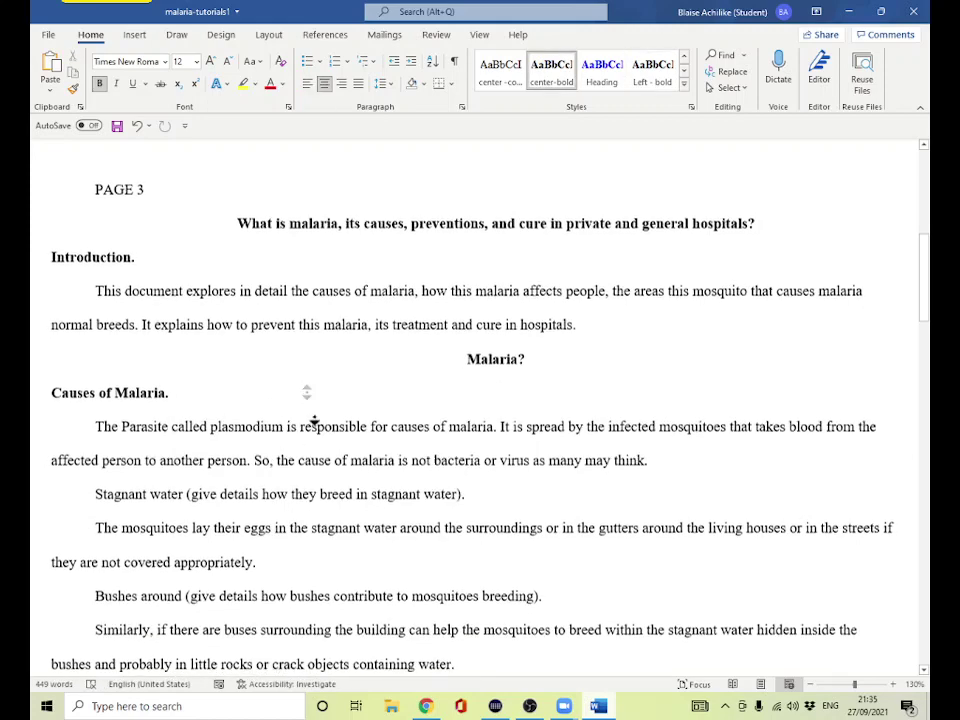
{"action": "left_click", "coordinate": [157, 338]}
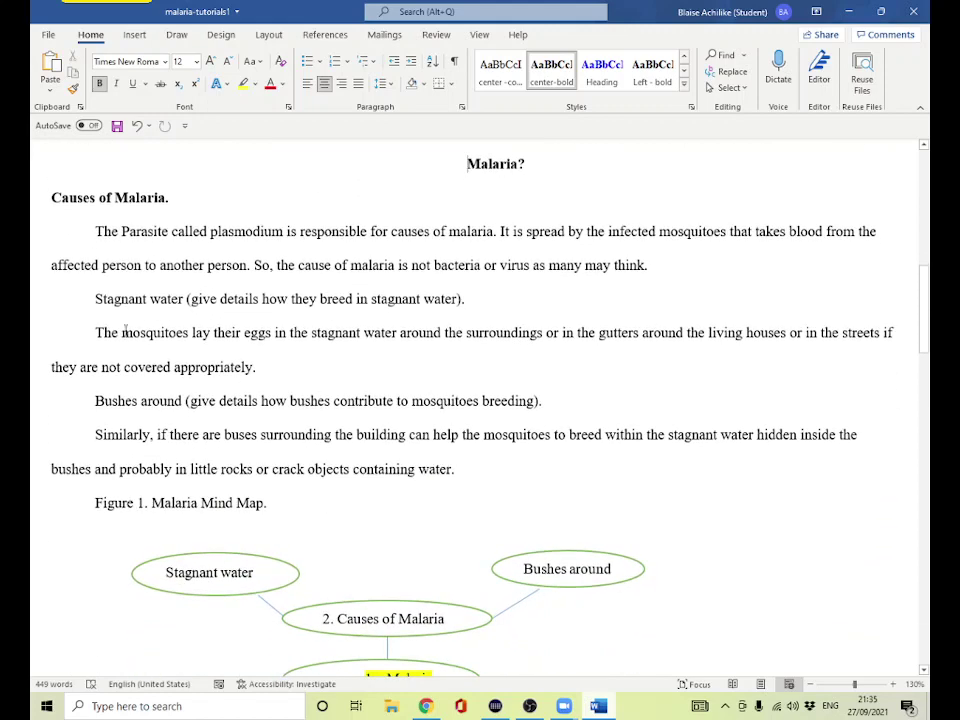
{"action": "left_click", "coordinate": [145, 299]}
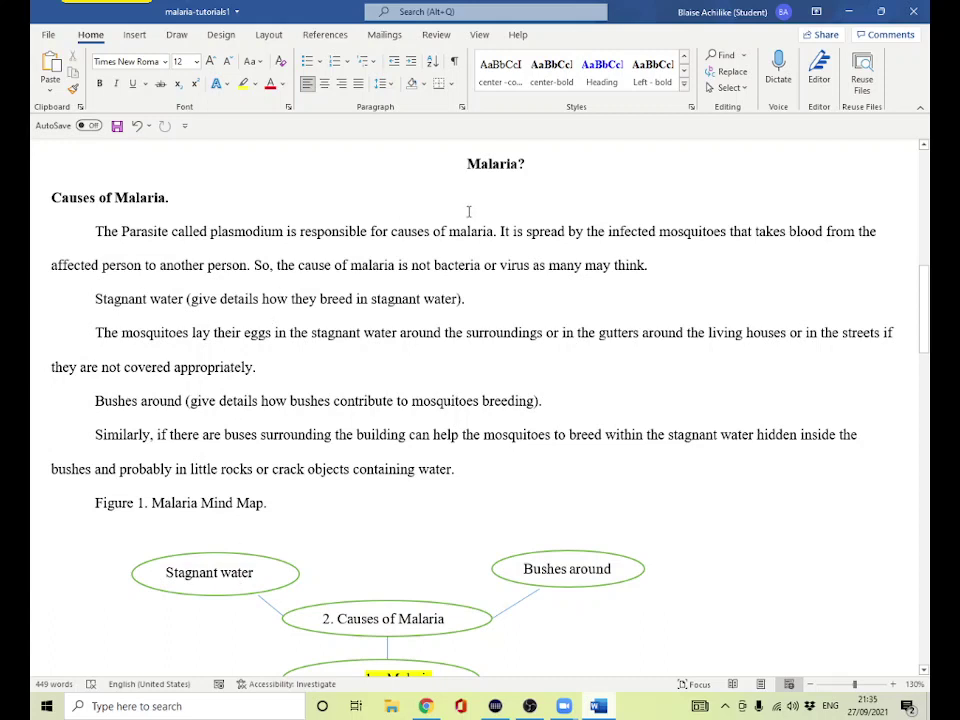
{"action": "left_click", "coordinate": [652, 72]}
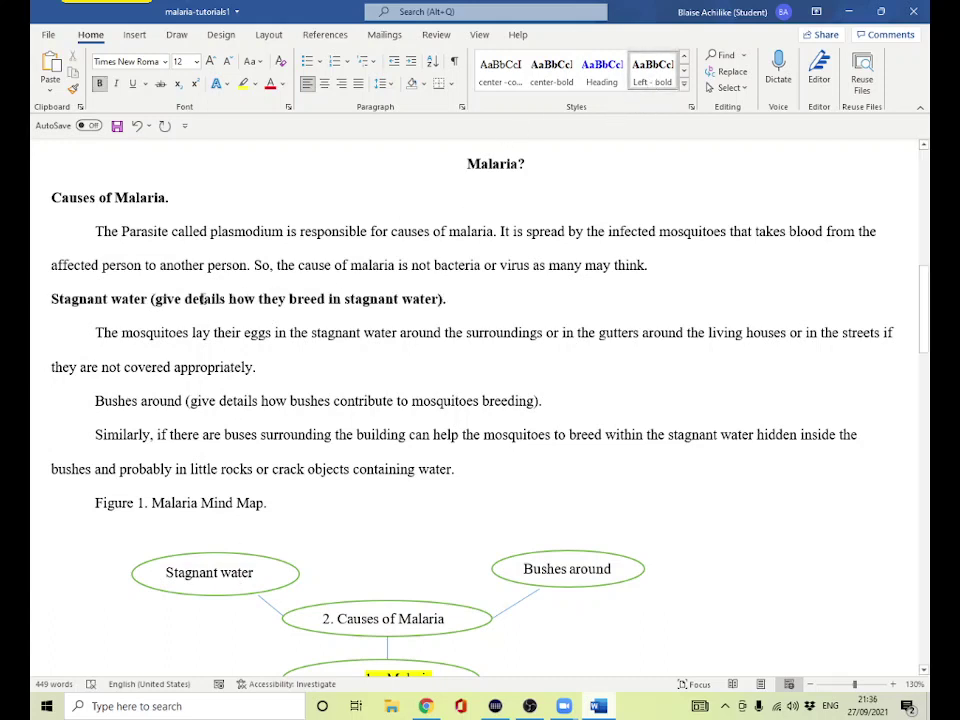
{"action": "left_click", "coordinate": [178, 362]}
{"action": "left_click", "coordinate": [188, 402]}
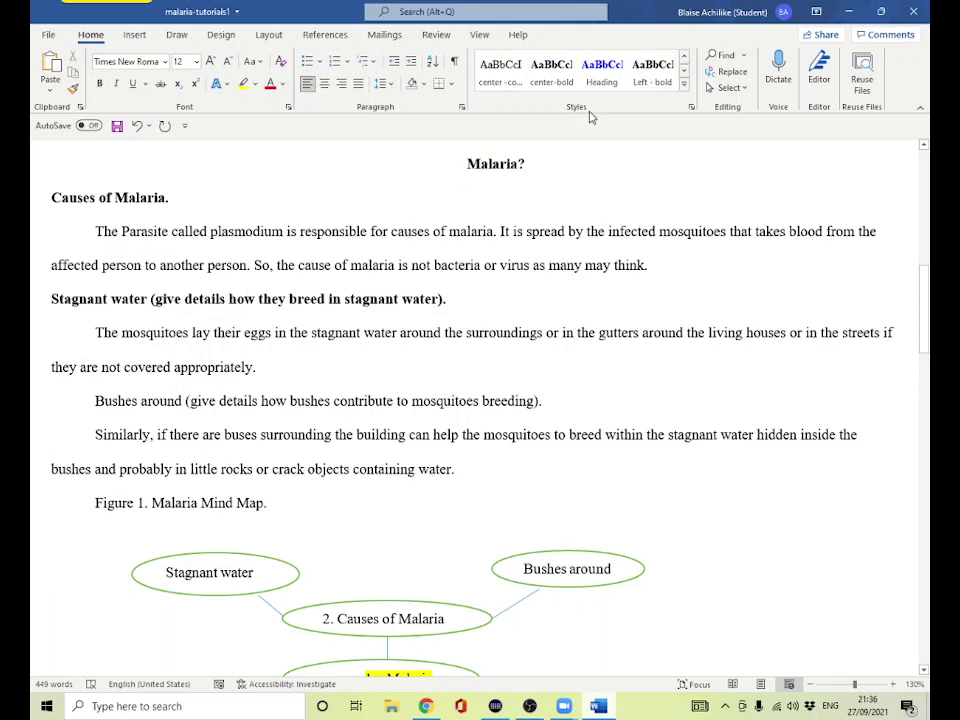
{"action": "left_click", "coordinate": [652, 72]}
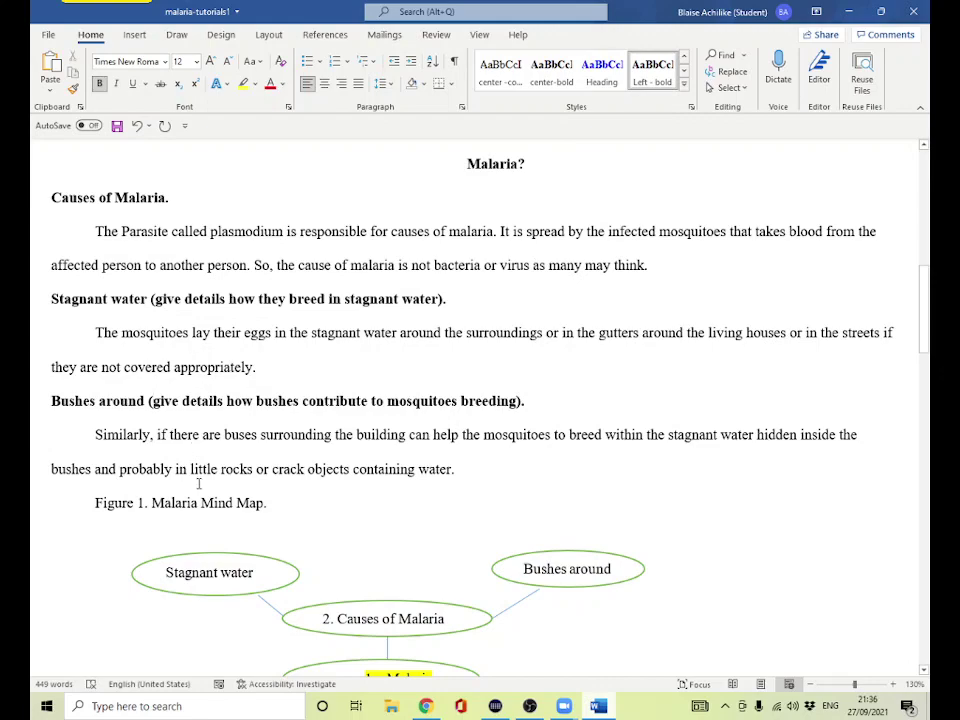
Remove the empty line between the "Hospital - Treatment of Malaria" heading and the Private hospital line.
{"action": "middle_click", "coordinate": [294, 440]}
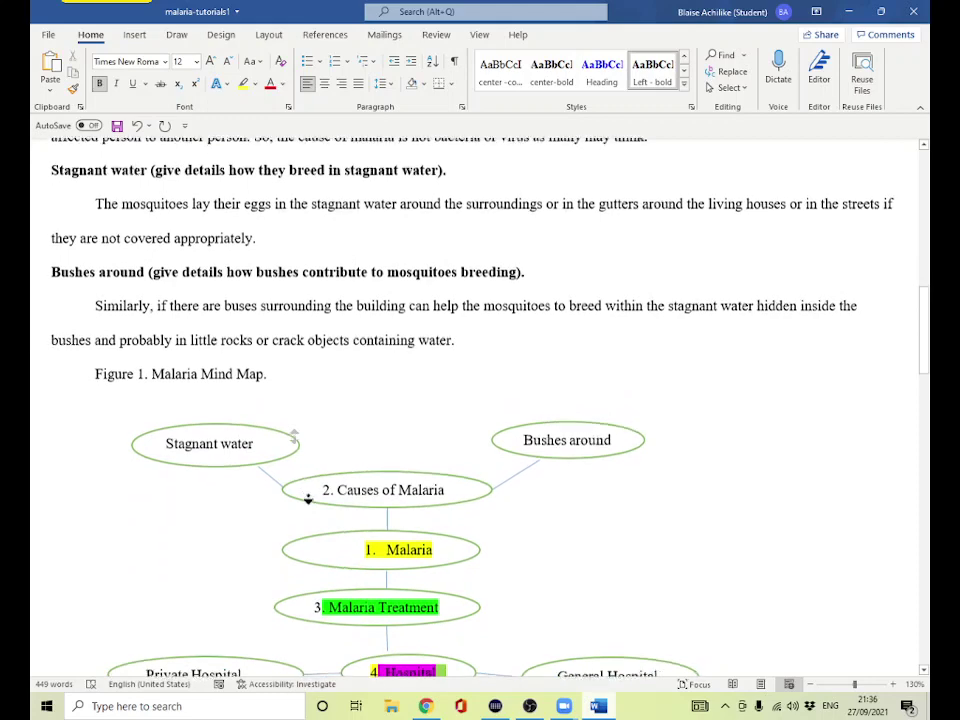
{"action": "left_click", "coordinate": [320, 502]}
{"action": "left_click_drag", "start_coordinate": [328, 523], "coordinate": [306, 411]}
{"action": "key", "text": "Delete"}
{"action": "left_click_drag", "start_coordinate": [266, 533], "coordinate": [246, 369]}
{"action": "key", "text": "Delete"}
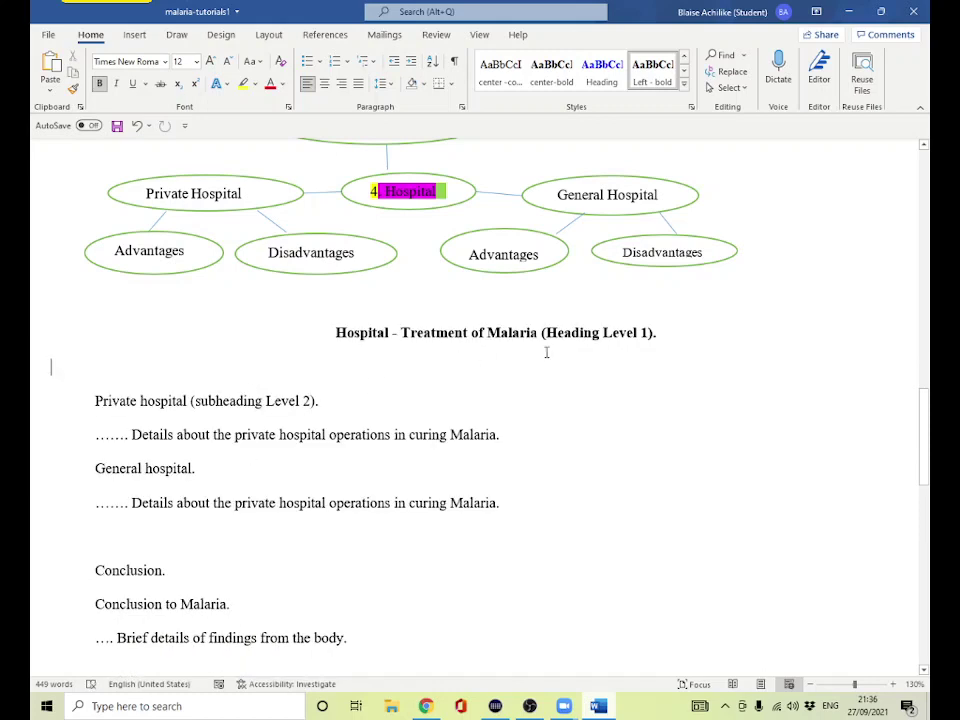
{"action": "key", "text": "BackSpace"}
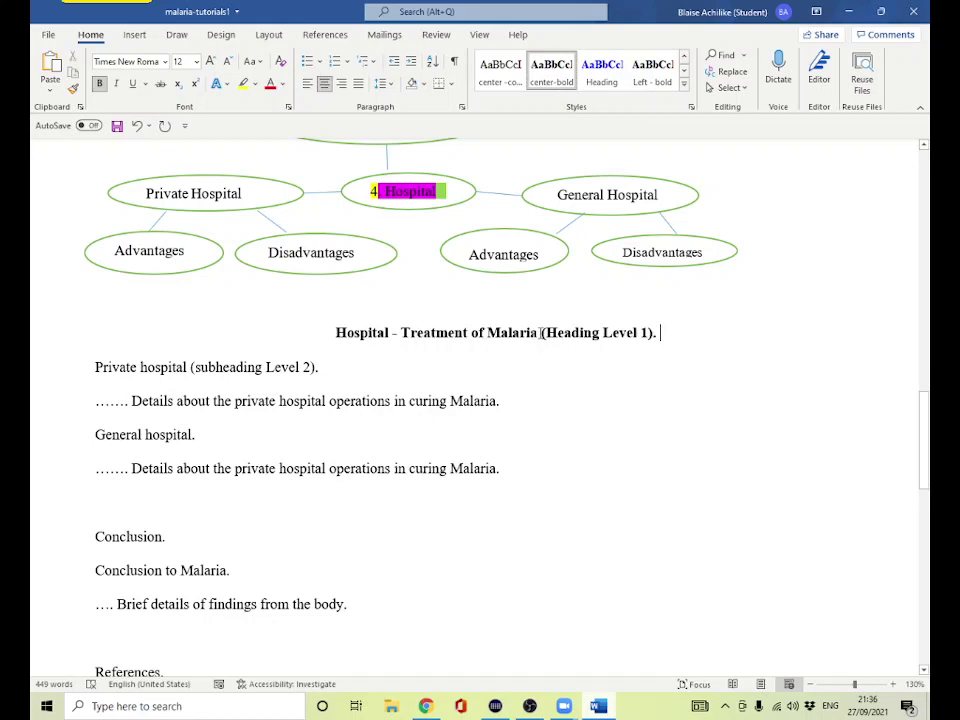
Delete the "(Heading Level 1)" label from the "Hospital - Treatment of Malaria" heading, ending it with a period.
{"action": "double_click", "coordinate": [541, 333]}
{"action": "left_click_drag", "start_coordinate": [572, 336], "coordinate": [652, 334]}
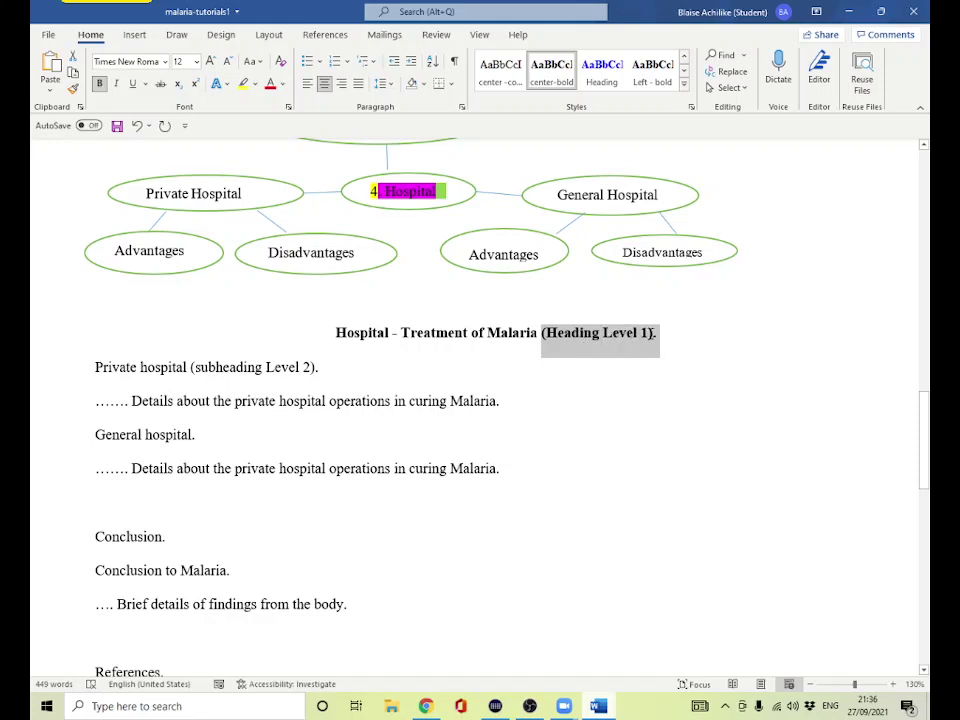
{"action": "key", "text": "BackSpace"}
{"action": "type", "text": "."}
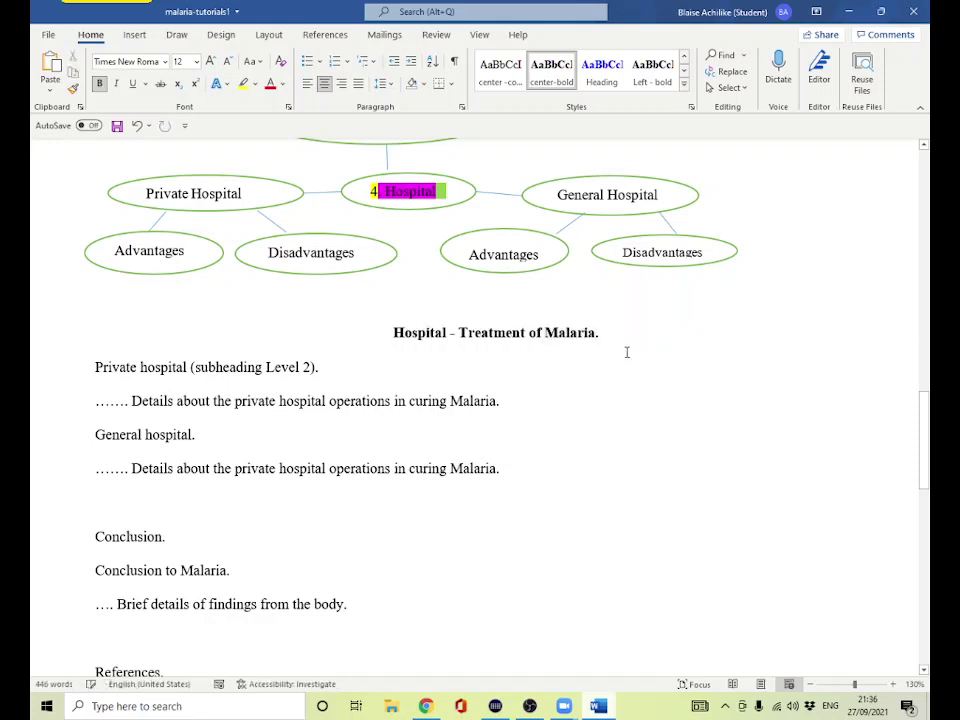
Apply Left - bold to the Private hospital and General hospital subheadings, replacing the former's "(subheading Level 2)." label with a period.
{"action": "left_click", "coordinate": [301, 367]}
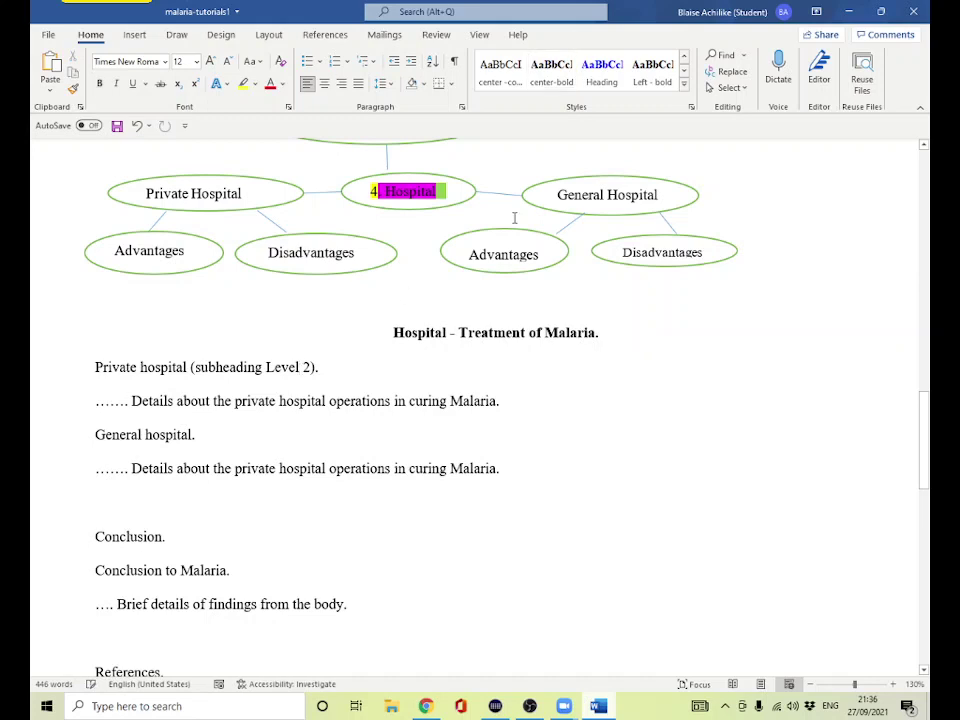
{"action": "left_click", "coordinate": [645, 78]}
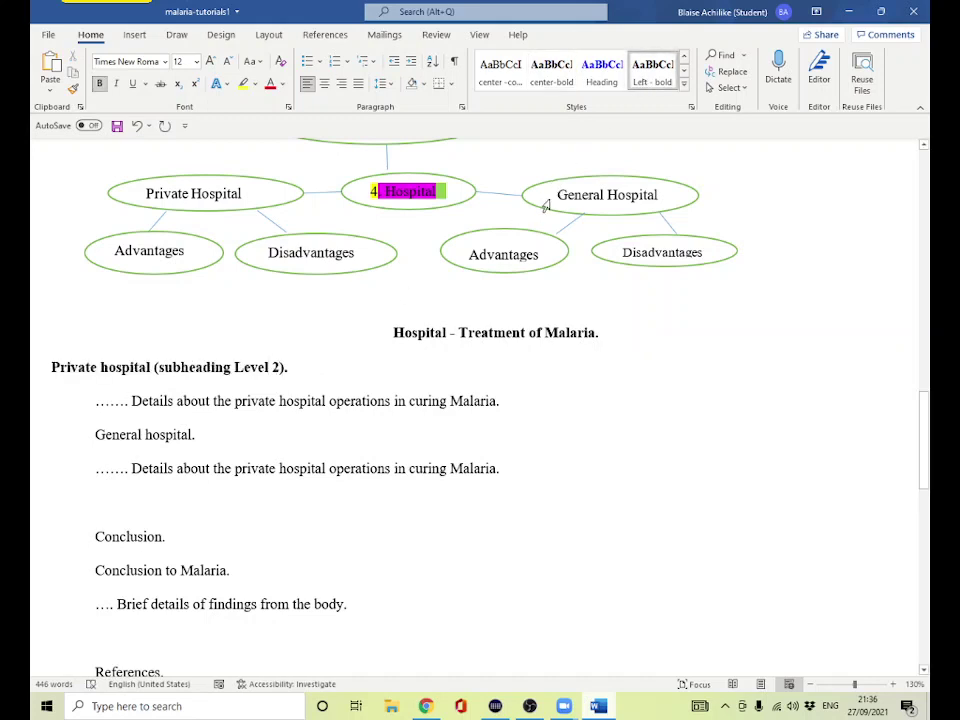
{"action": "left_click_drag", "start_coordinate": [155, 370], "coordinate": [285, 370]}
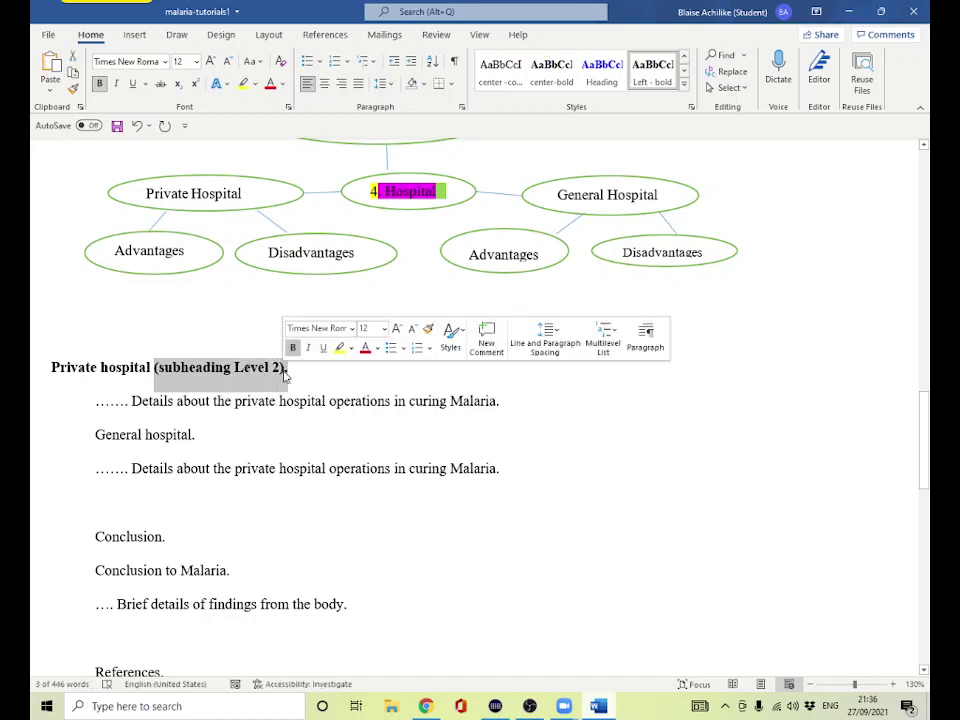
{"action": "key", "text": "BackSpace"}
{"action": "type", "text": "."}
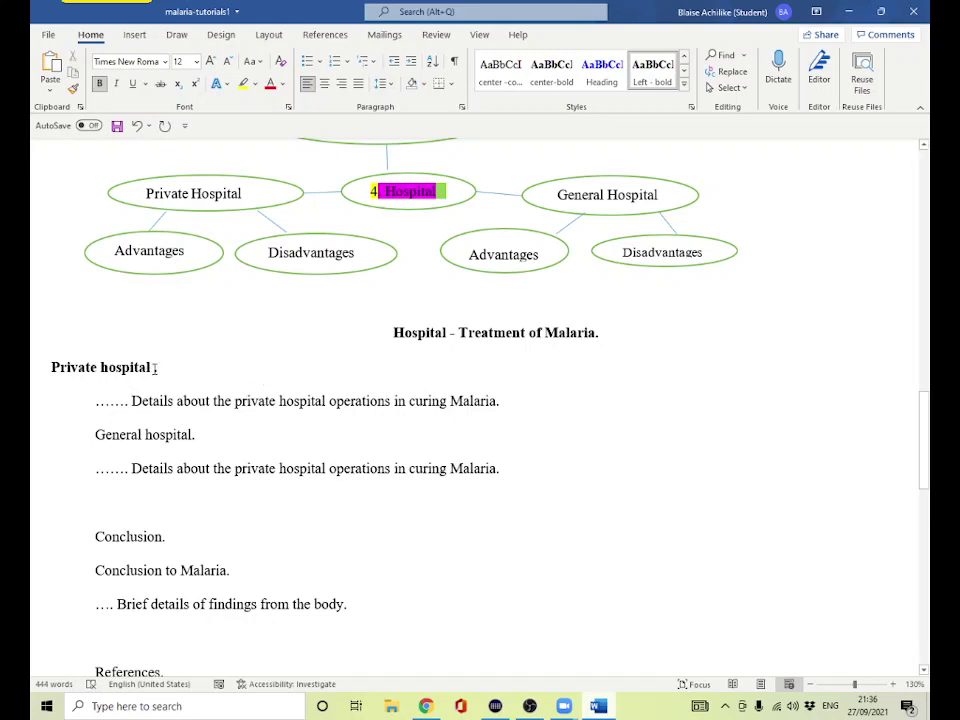
{"action": "left_click", "coordinate": [125, 436]}
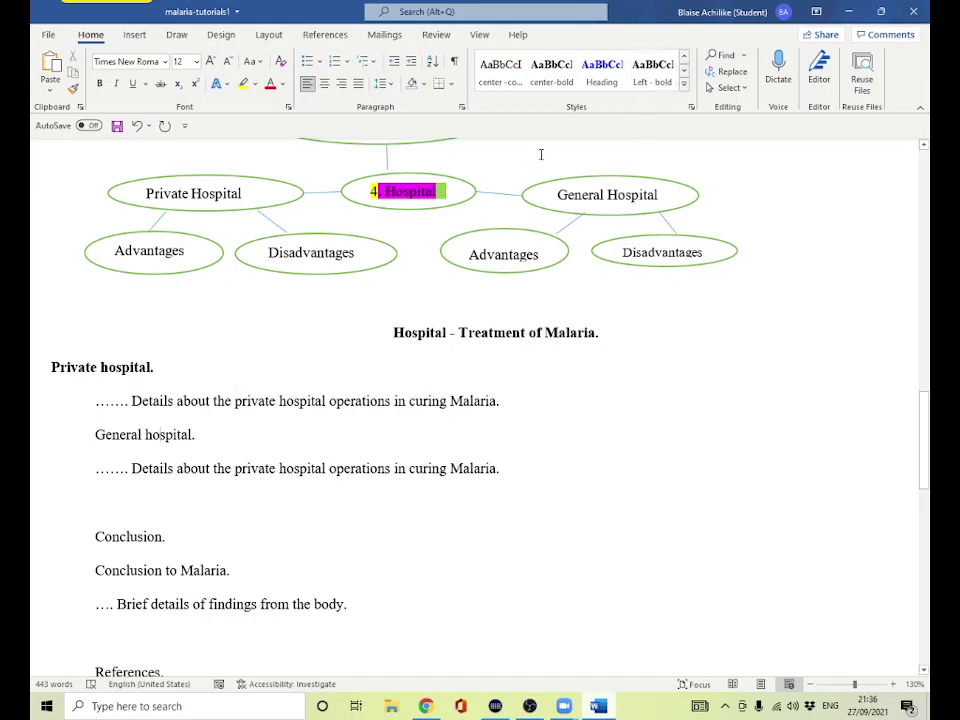
{"action": "left_click", "coordinate": [652, 70]}
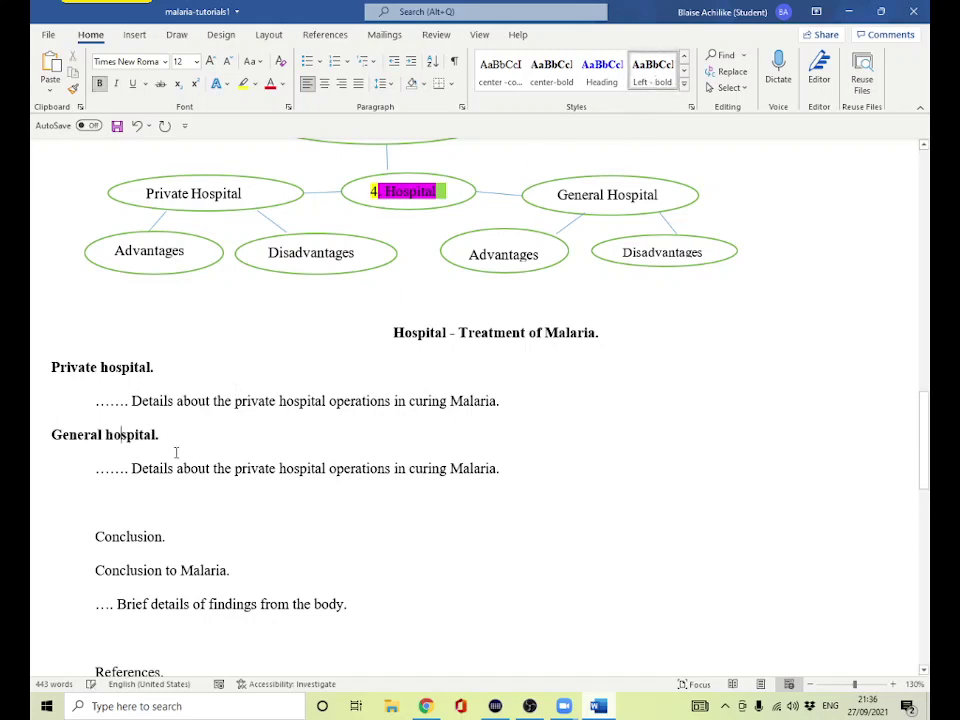
Remove the empty line above the Conclusion heading and apply the center-bold style to that heading.
{"action": "left_click", "coordinate": [131, 513]}
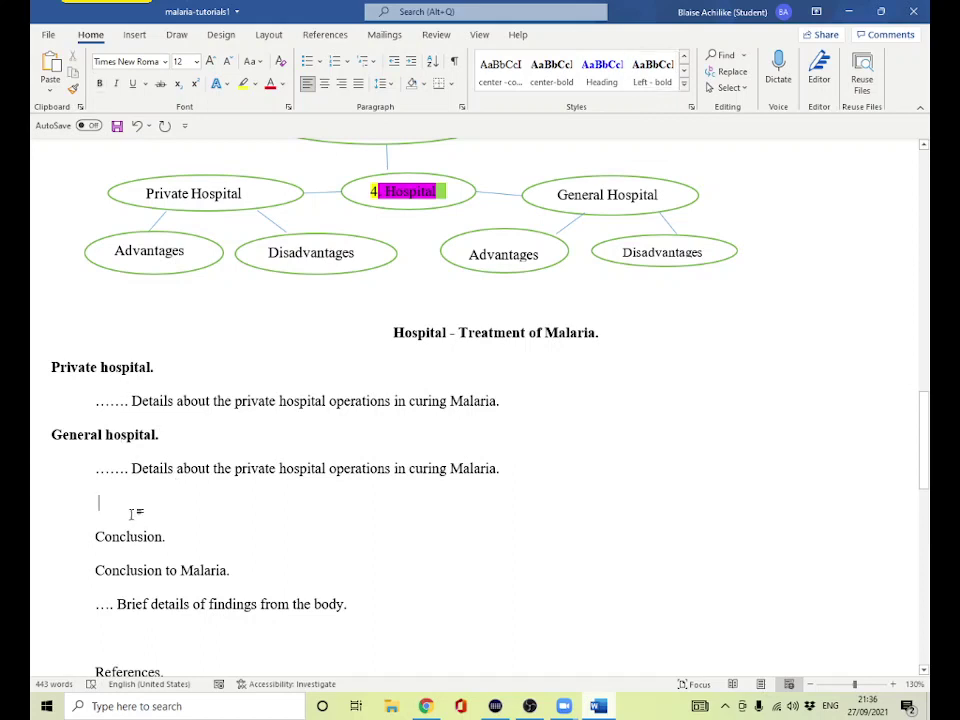
{"action": "key", "text": "BackSpace"}
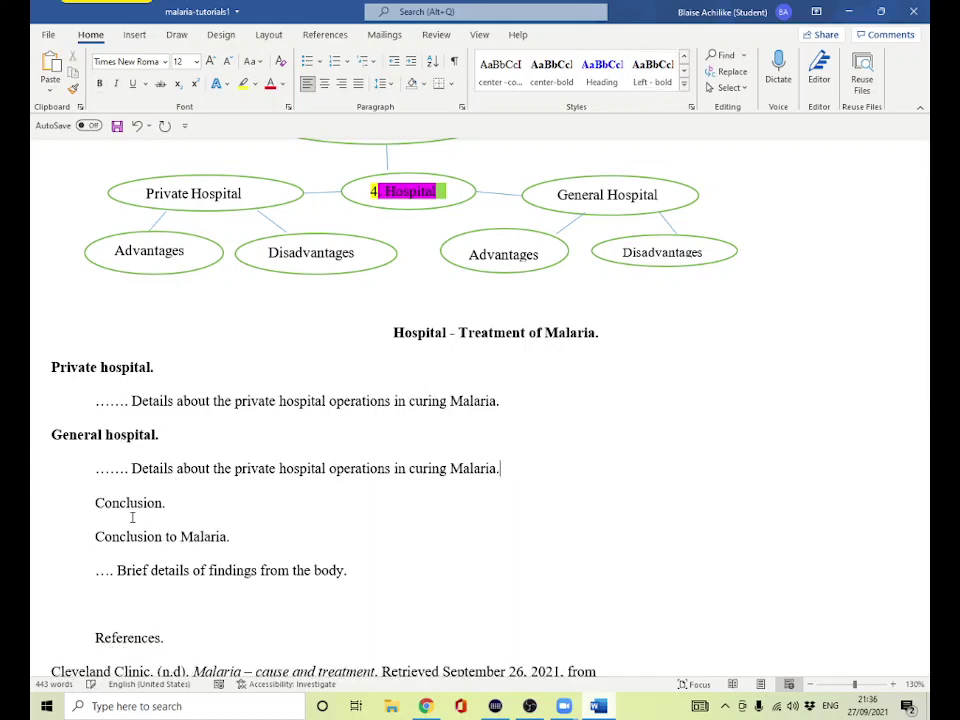
{"action": "left_click", "coordinate": [143, 503]}
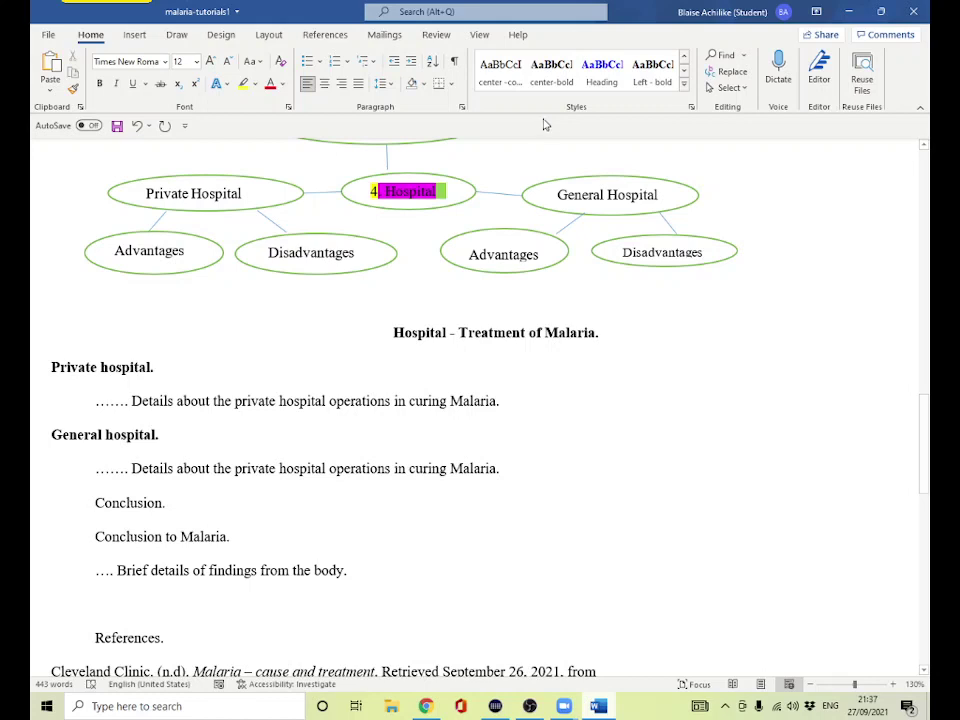
{"action": "left_click", "coordinate": [551, 72]}
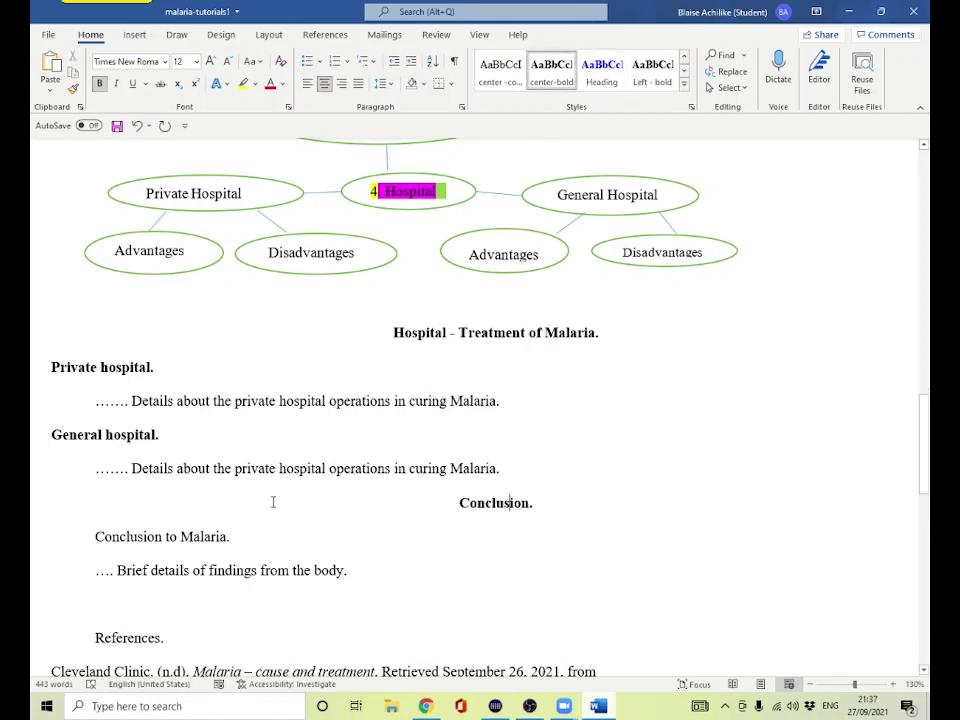
{"action": "left_click", "coordinate": [173, 538]}
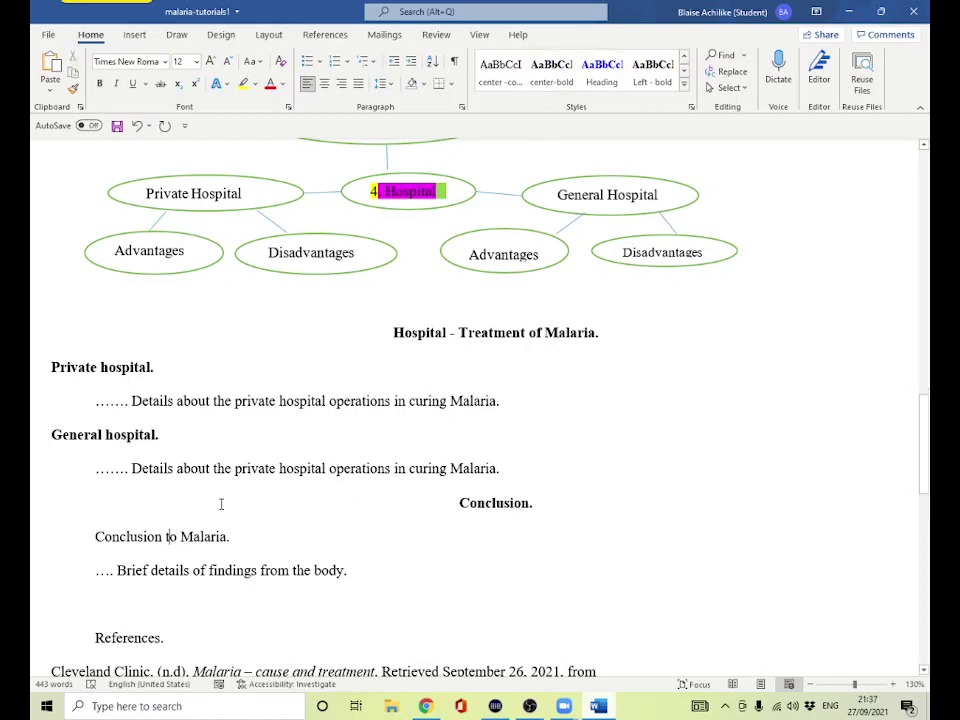
Apply the Left - bold style to the "Conclusion to Malaria." line.
{"action": "left_click", "coordinate": [652, 72]}
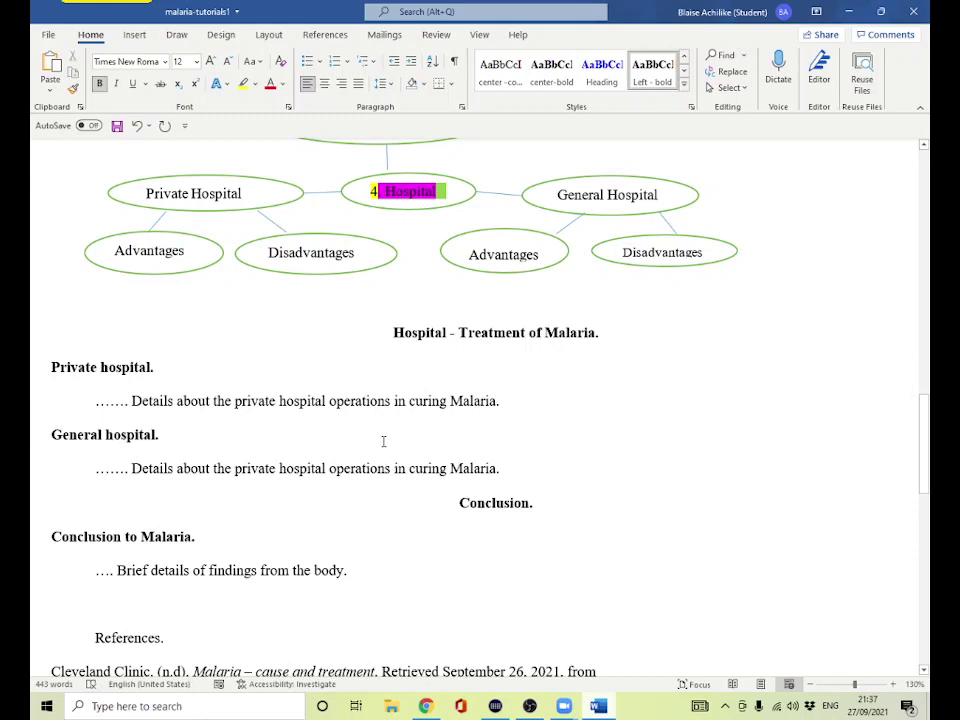
Remove the empty line above the References heading and apply the center-bold style to that heading.
{"action": "scroll", "coordinate": [383, 446], "scroll_direction": "up", "scroll_amount": 4}
{"action": "middle_click", "coordinate": [381, 440]}
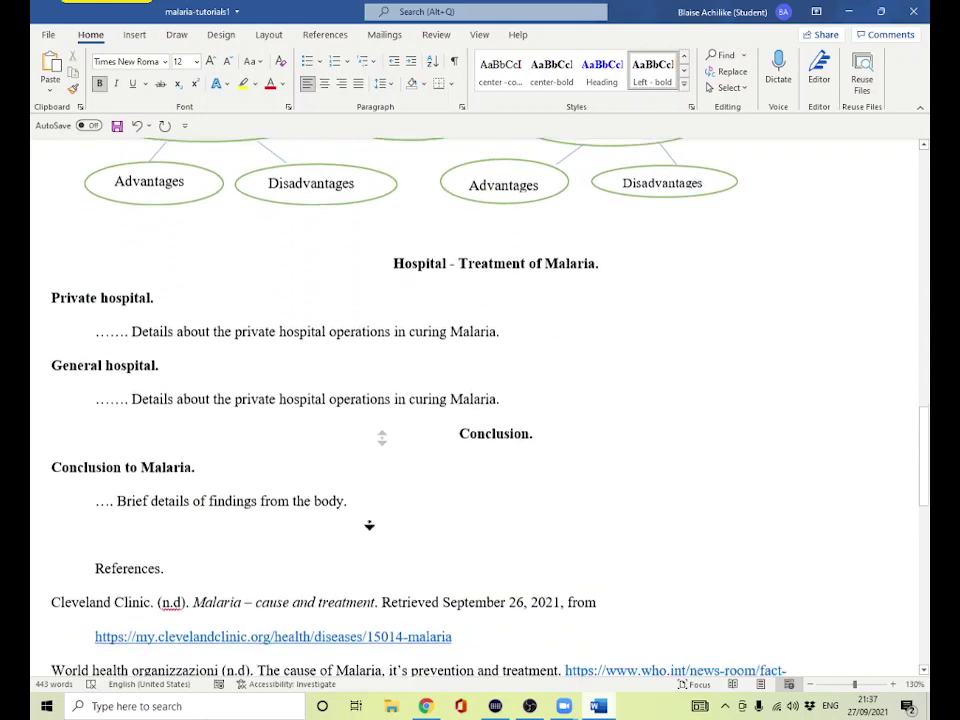
{"action": "left_click", "coordinate": [203, 355]}
{"action": "left_click", "coordinate": [185, 372]}
{"action": "key", "text": "BackSpace"}
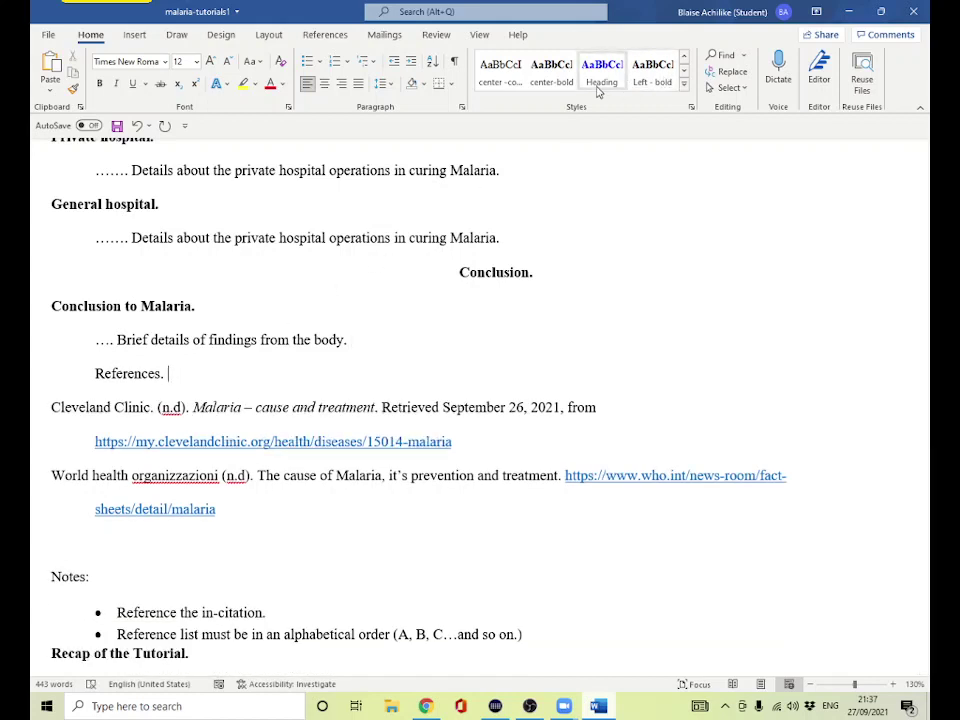
{"action": "left_click", "coordinate": [551, 72]}
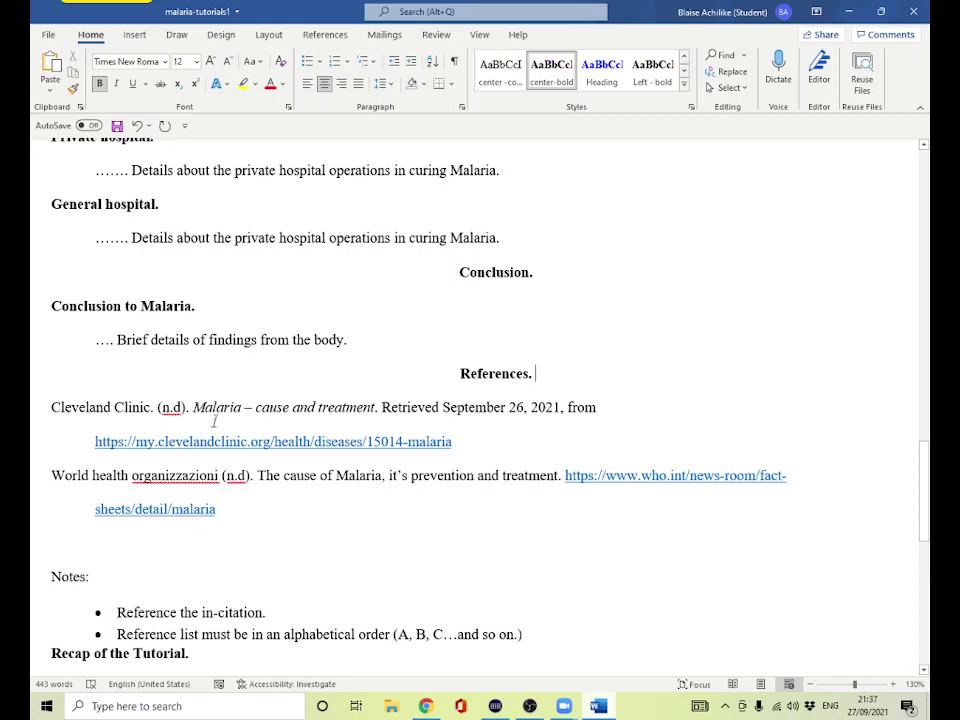
{"action": "left_click", "coordinate": [239, 546]}
Right-align the "PAGE 3" label above the repeated paper title.
{"action": "scroll", "coordinate": [251, 522], "scroll_direction": "up", "scroll_amount": 20}
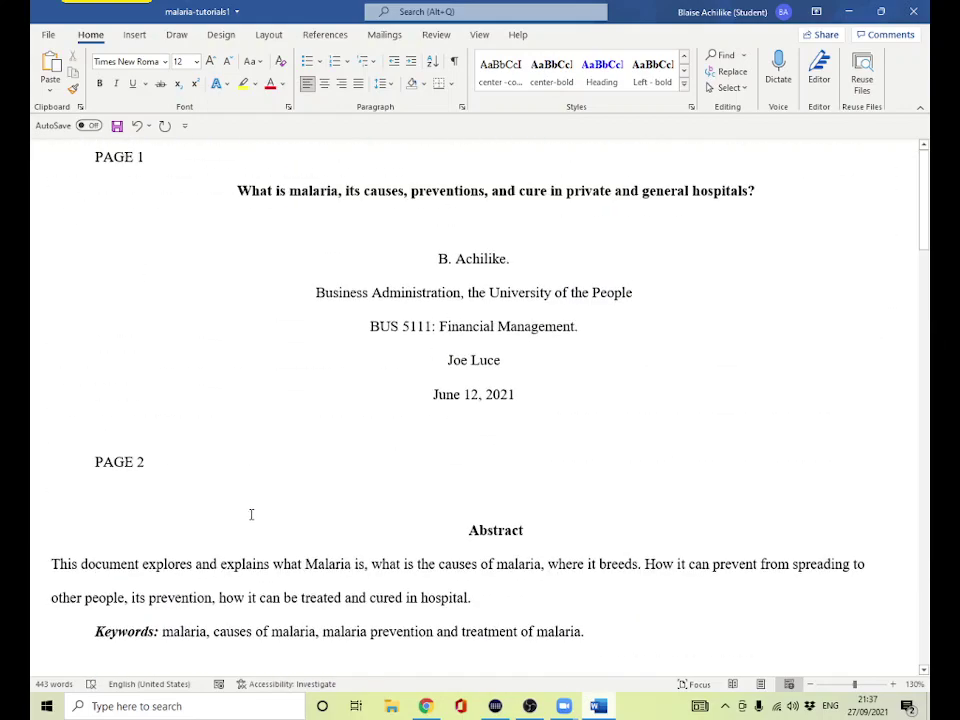
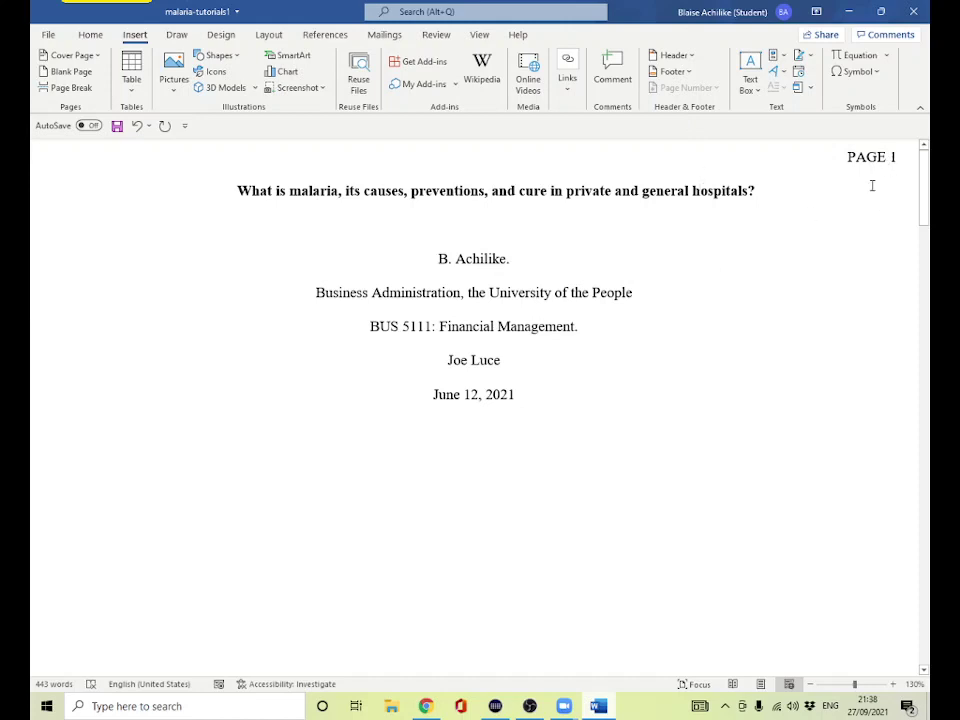
{"action": "scroll", "coordinate": [846, 290], "scroll_direction": "down", "scroll_amount": 15}
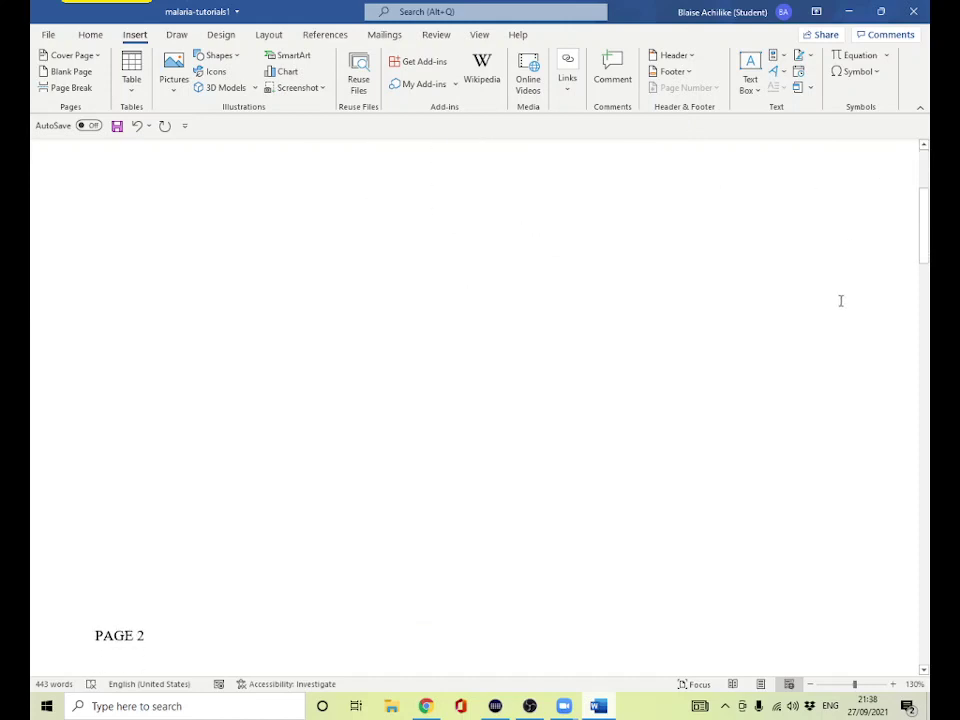
{"action": "scroll", "coordinate": [838, 302], "scroll_direction": "down", "scroll_amount": 6}
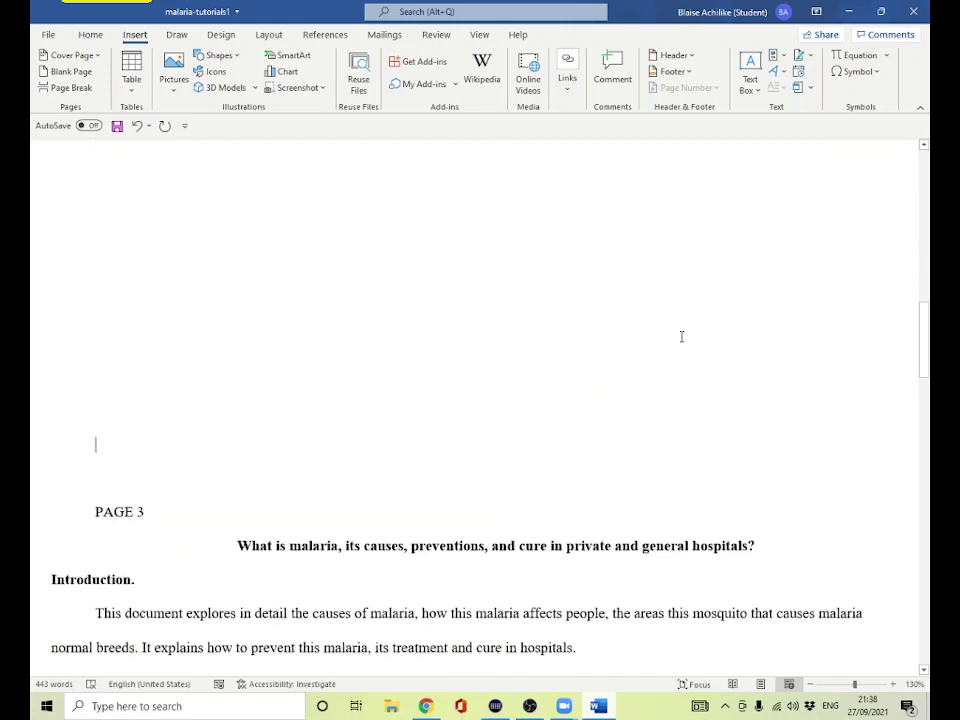
{"action": "left_click", "coordinate": [158, 515]}
{"action": "left_click", "coordinate": [88, 35]}
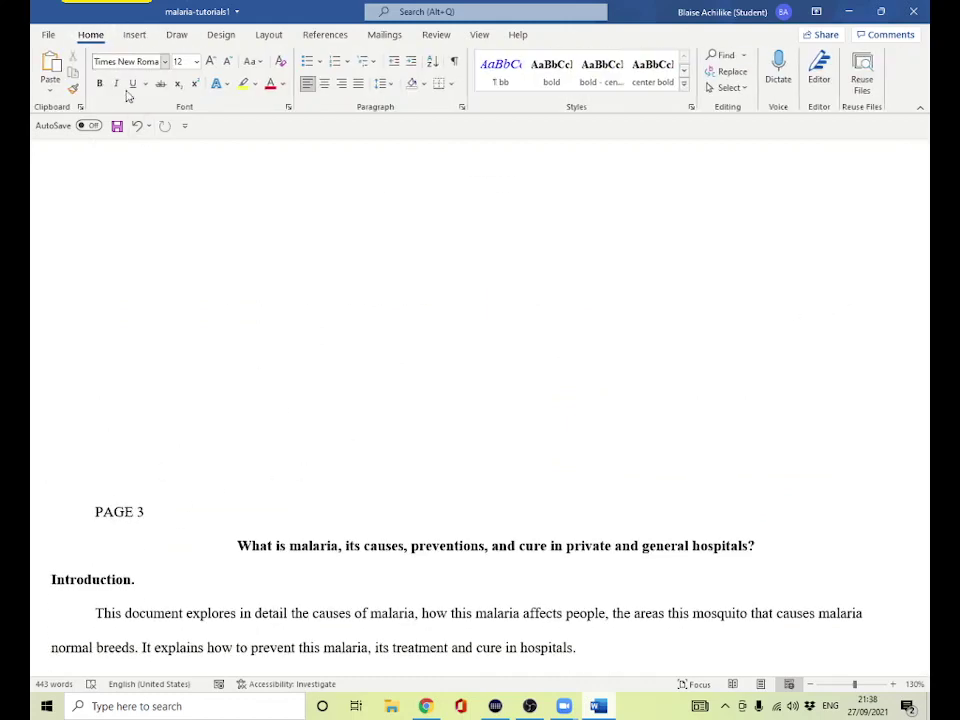
{"action": "left_click", "coordinate": [341, 84]}
Insert an empty line between the conclusion's "Brief details of findings from the body." text and the References heading.
{"action": "scroll", "coordinate": [467, 370], "scroll_direction": "down", "scroll_amount": 8}
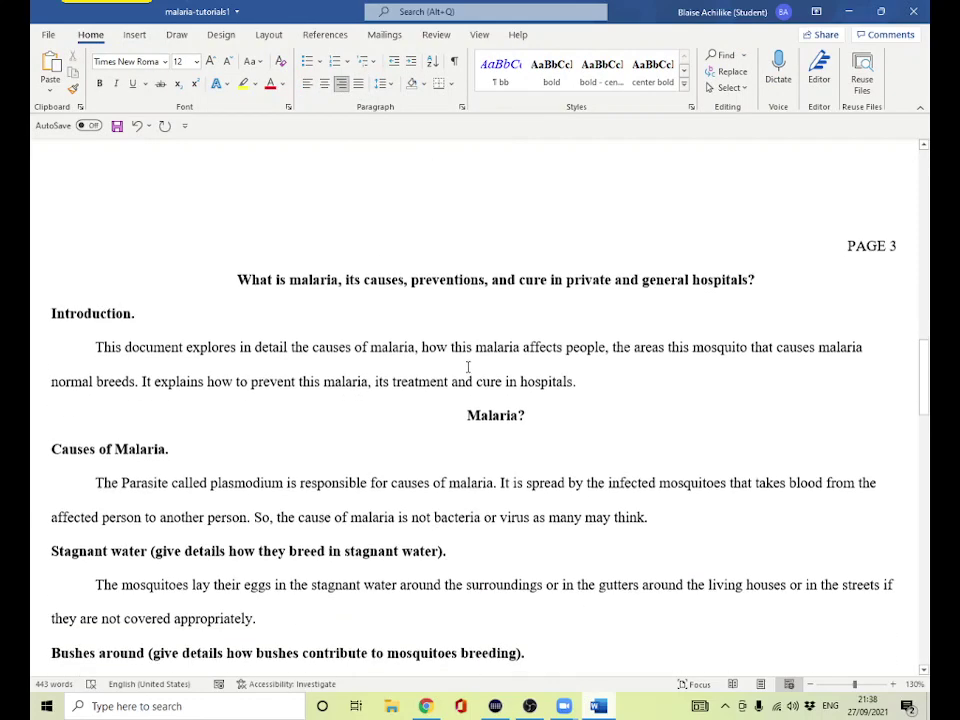
{"action": "scroll", "coordinate": [468, 365], "scroll_direction": "down", "scroll_amount": 12}
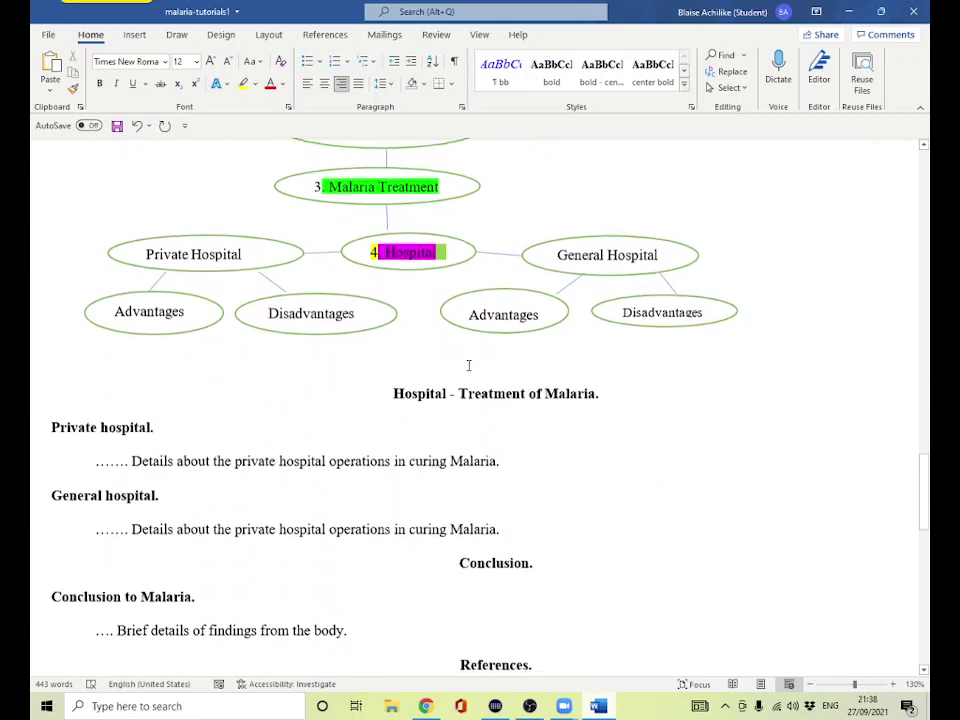
{"action": "scroll", "coordinate": [468, 365], "scroll_direction": "down", "scroll_amount": 5}
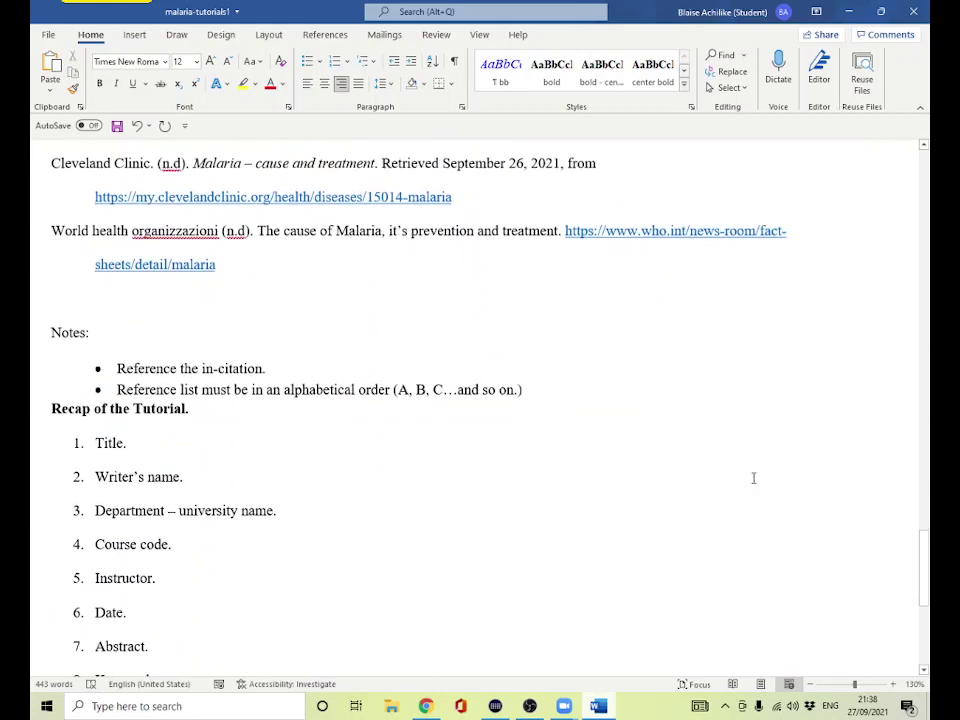
{"action": "scroll", "coordinate": [316, 305], "scroll_direction": "up", "scroll_amount": 3}
{"action": "scroll", "coordinate": [316, 305], "scroll_direction": "up", "scroll_amount": 8}
{"action": "scroll", "coordinate": [349, 383], "scroll_direction": "down", "scroll_amount": 5}
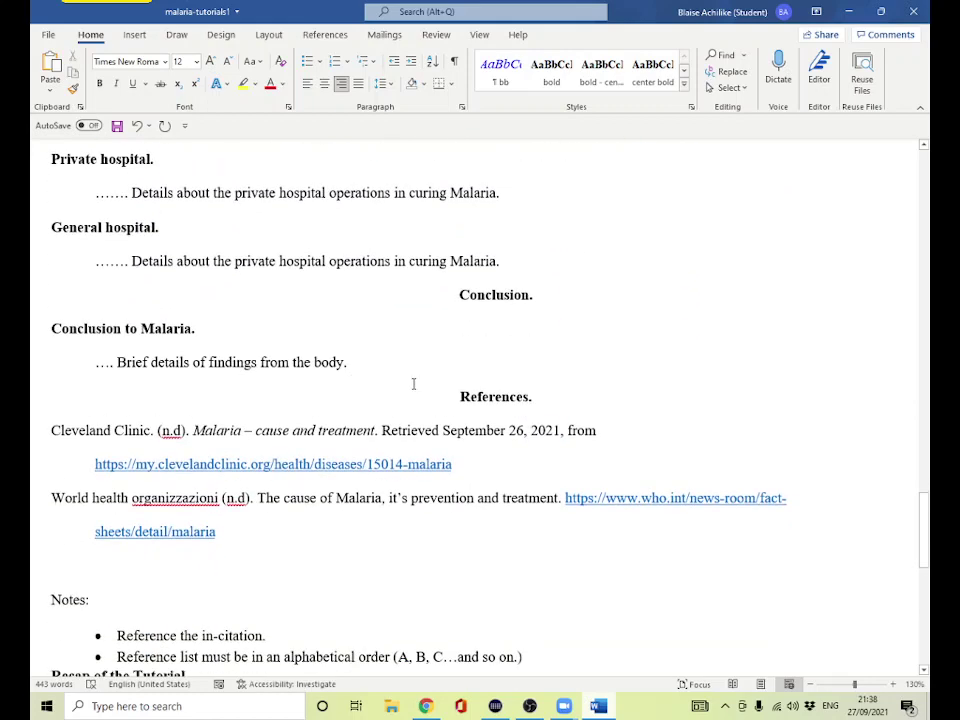
{"action": "left_click", "coordinate": [392, 362]}
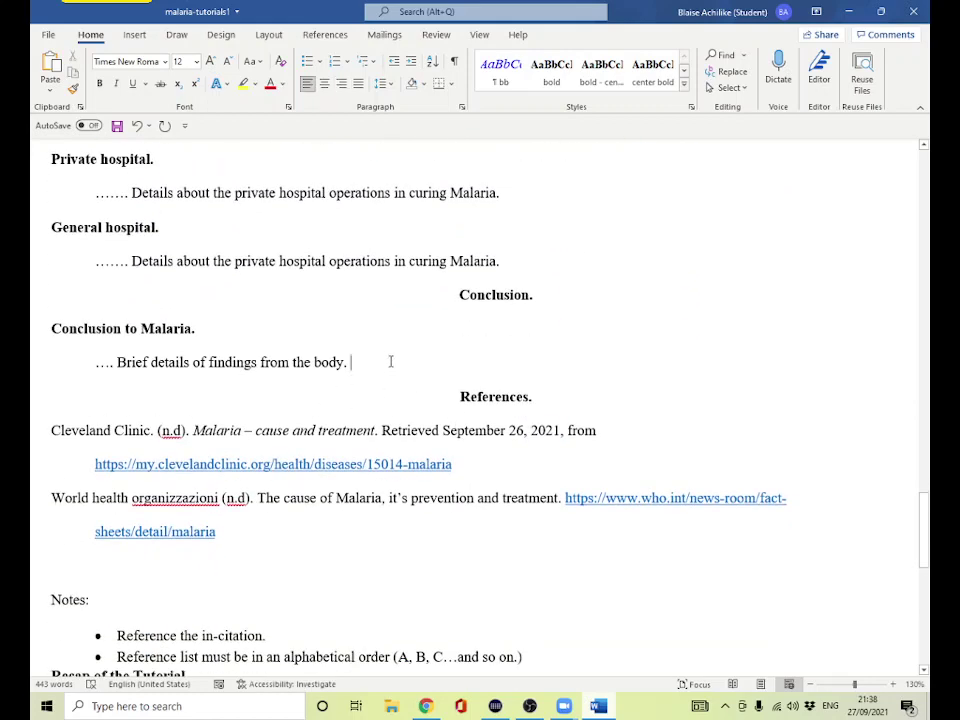
{"action": "key", "text": "Return"}
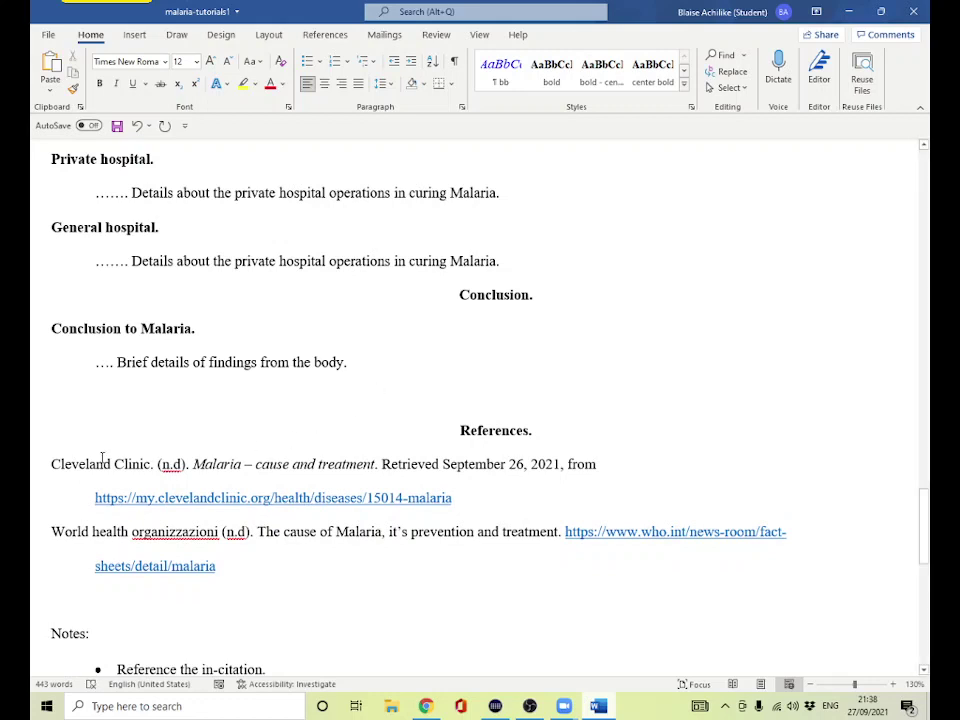
Enter the capital letters A to Z, separated by spaces, on the empty line above the References heading.
{"action": "left_click_drag", "start_coordinate": [53, 464], "coordinate": [138, 568]}
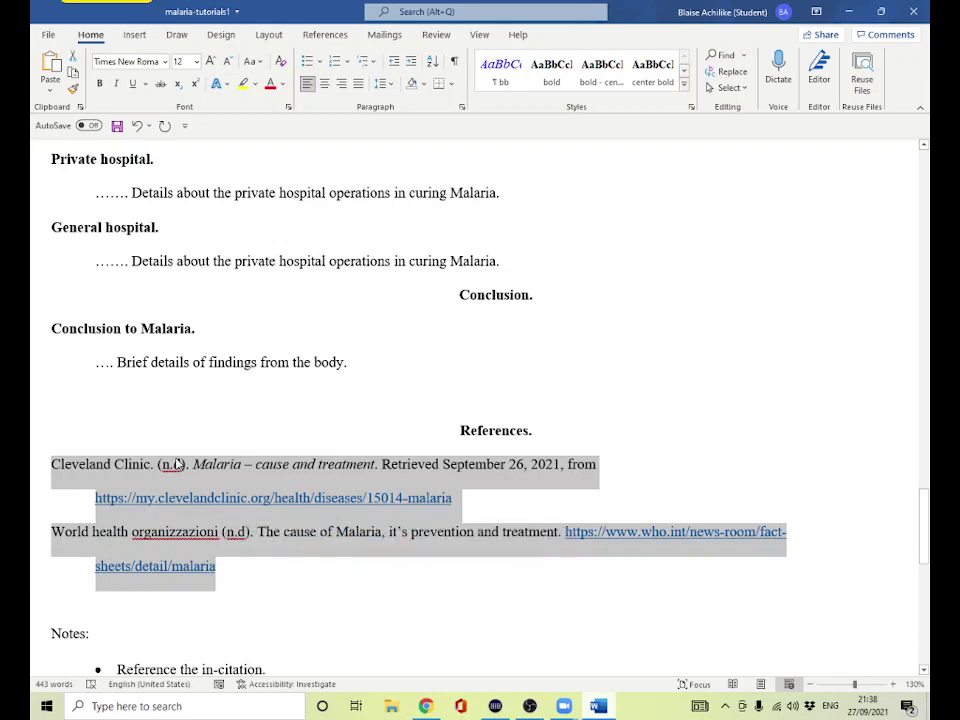
{"action": "left_click", "coordinate": [175, 434]}
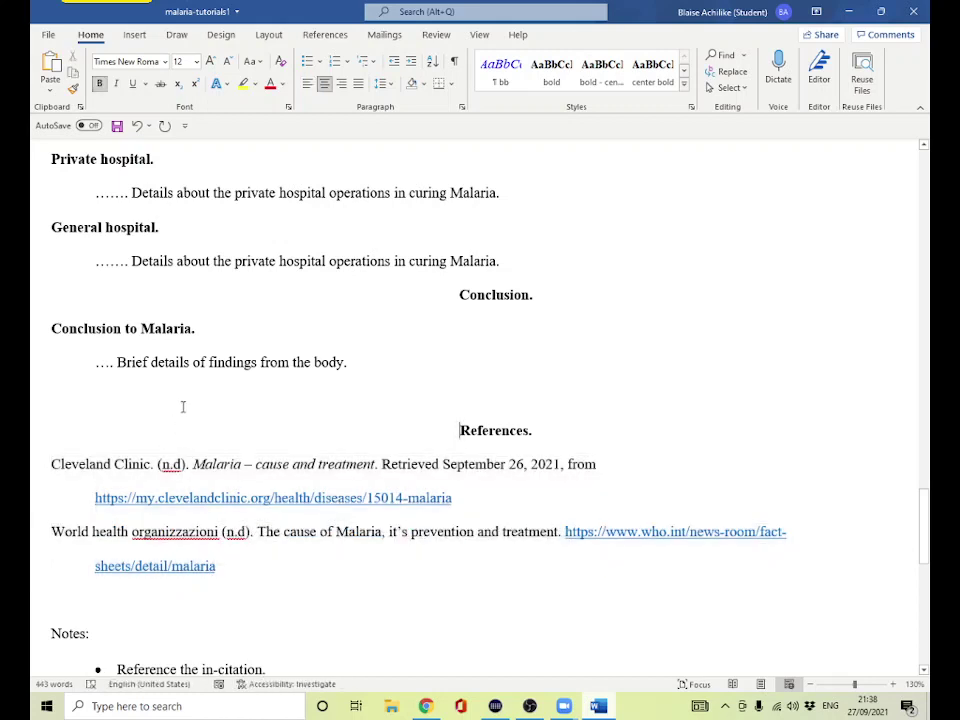
{"action": "left_click", "coordinate": [184, 403]}
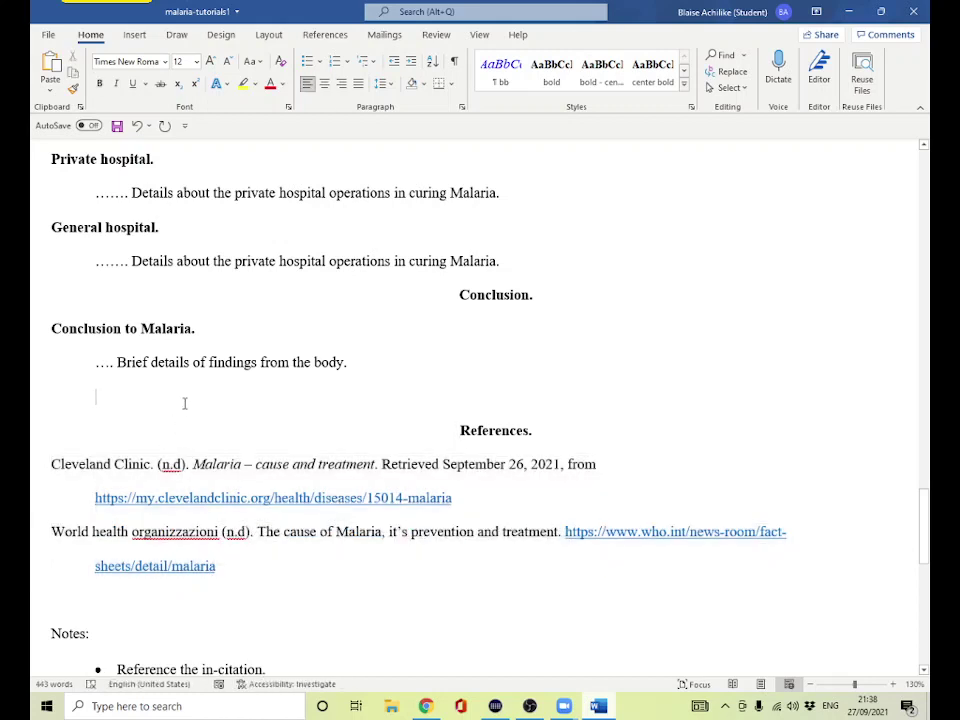
{"action": "type", "text": "a"}
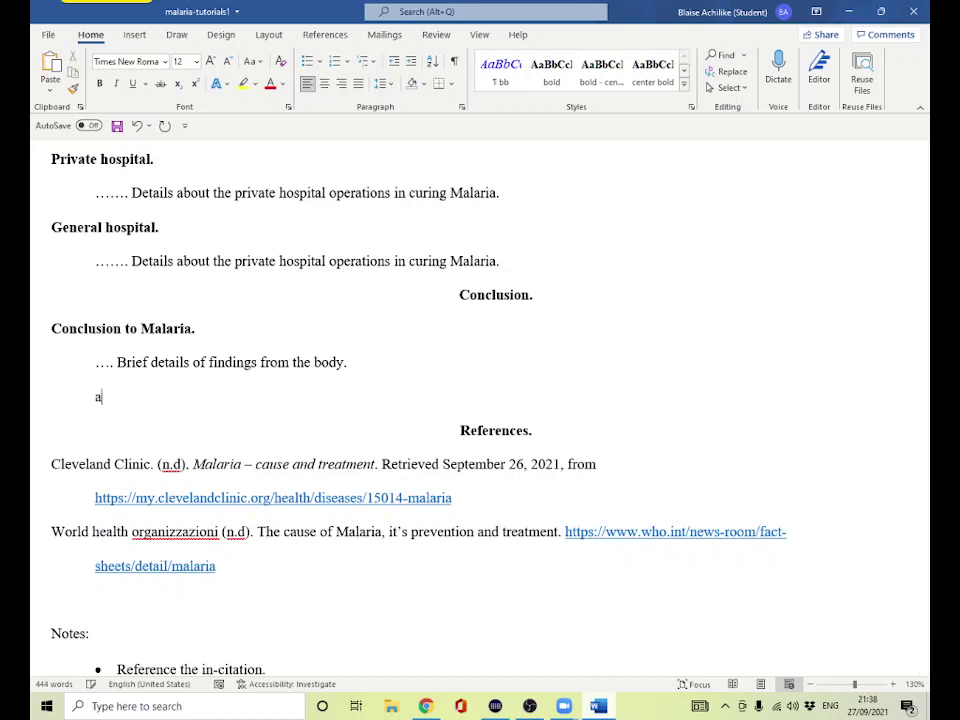
{"action": "type", "text": "A V"}
{"action": "key", "text": "BackSpace"}
{"action": "type", "text": "B"}
{"action": "type", "text": " C"}
{"action": "key", "text": "BackSpace"}
{"action": "type", "text": "C S"}
{"action": "key", "text": "BackSpace"}
{"action": "type", "text": "D E F G H"}
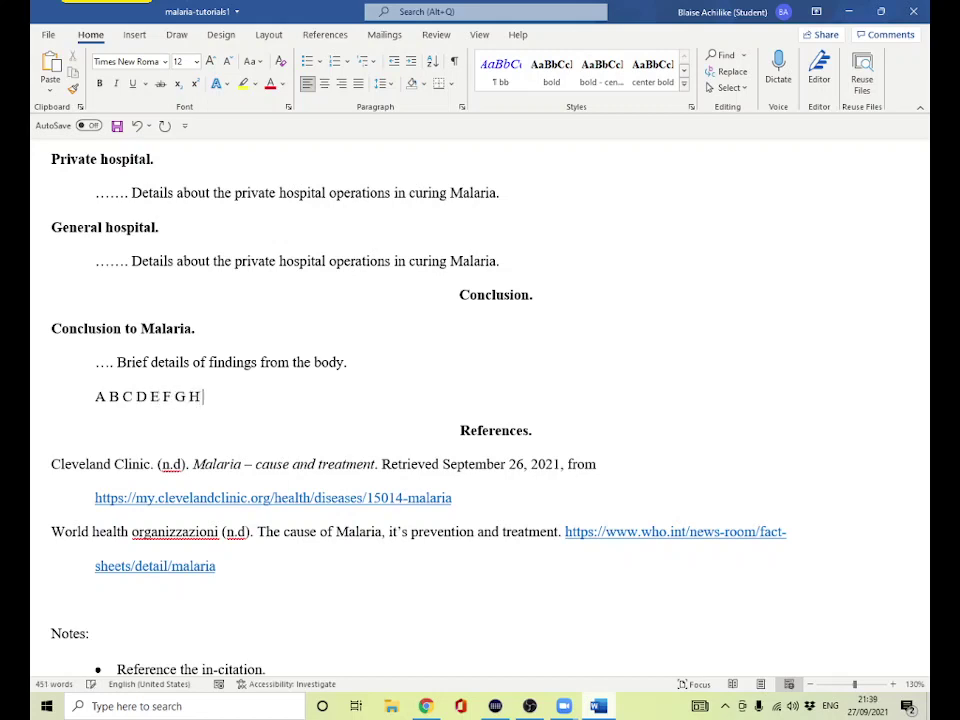
{"action": "type", "text": " I J K"}
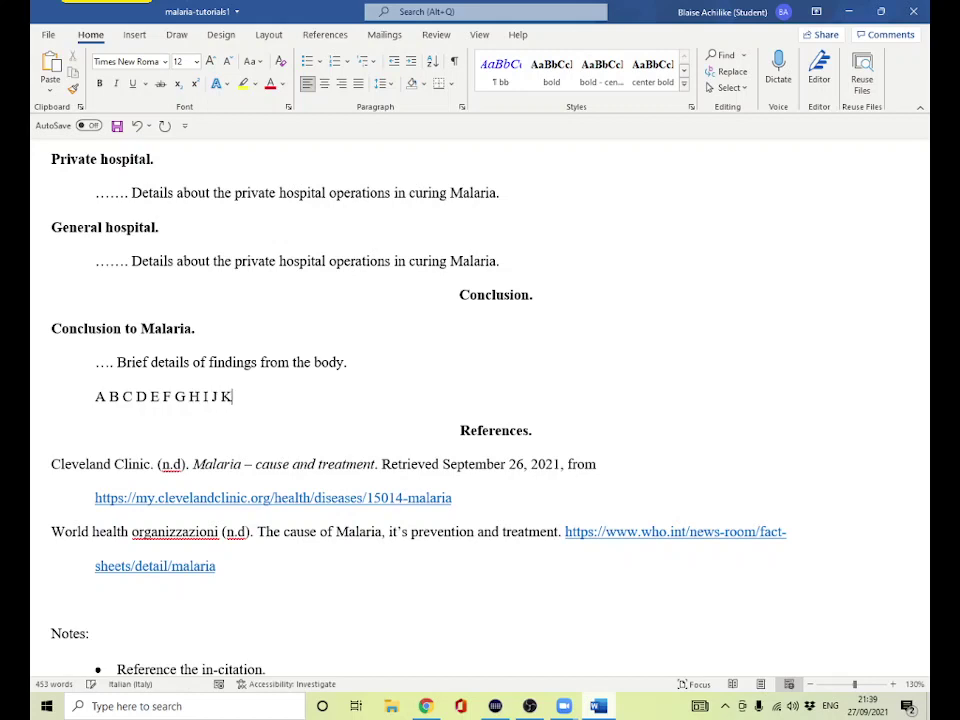
{"action": "type", "text": " L M N O P Q R "}
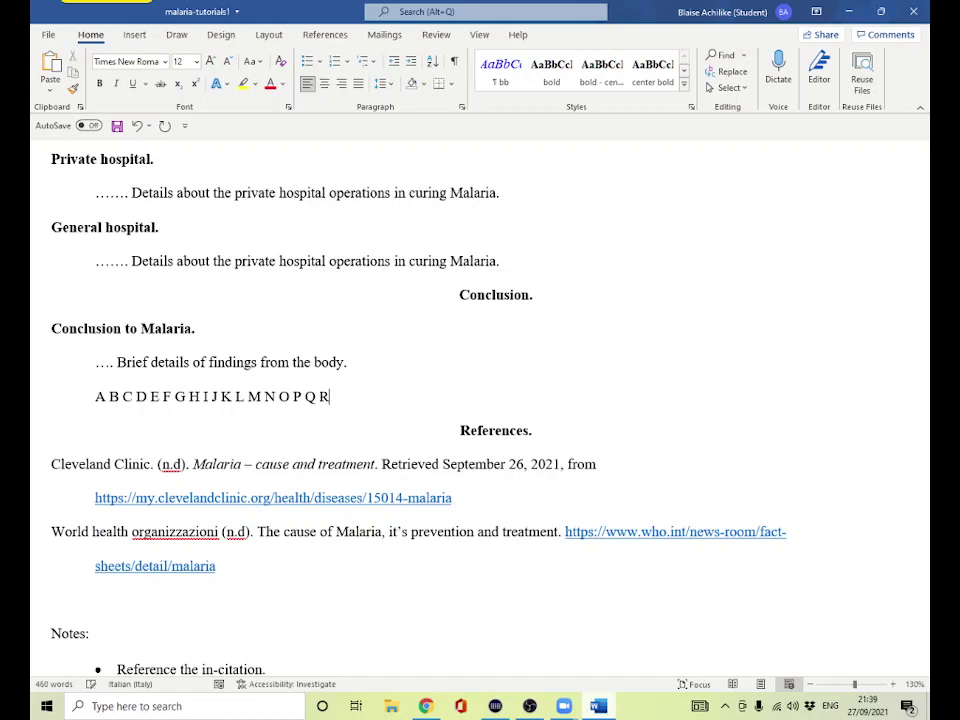
{"action": "type", "text": "S T U V"}
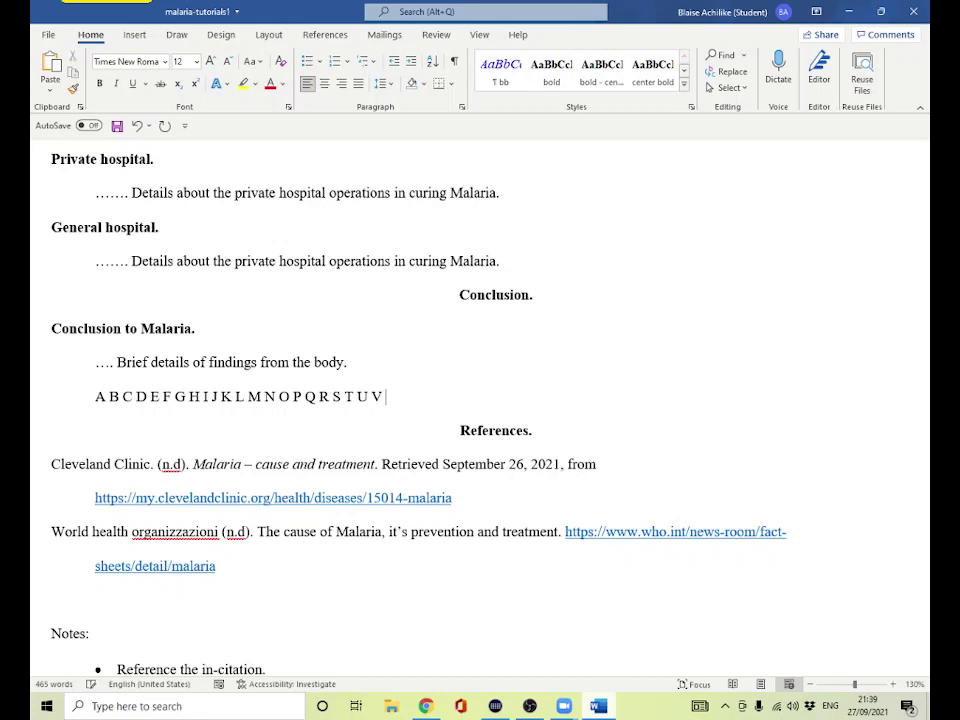
{"action": "type", "text": " W X Y Z"}
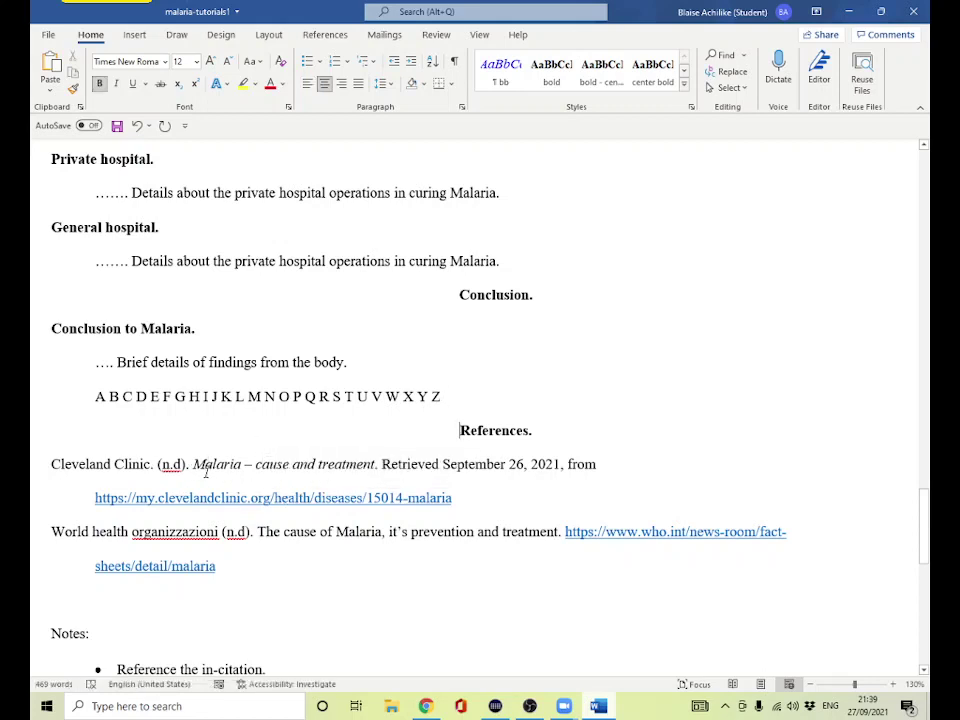
Delete the whole line of alphabet letters above the References heading.
{"action": "left_click_drag", "start_coordinate": [193, 464], "coordinate": [372, 466]}
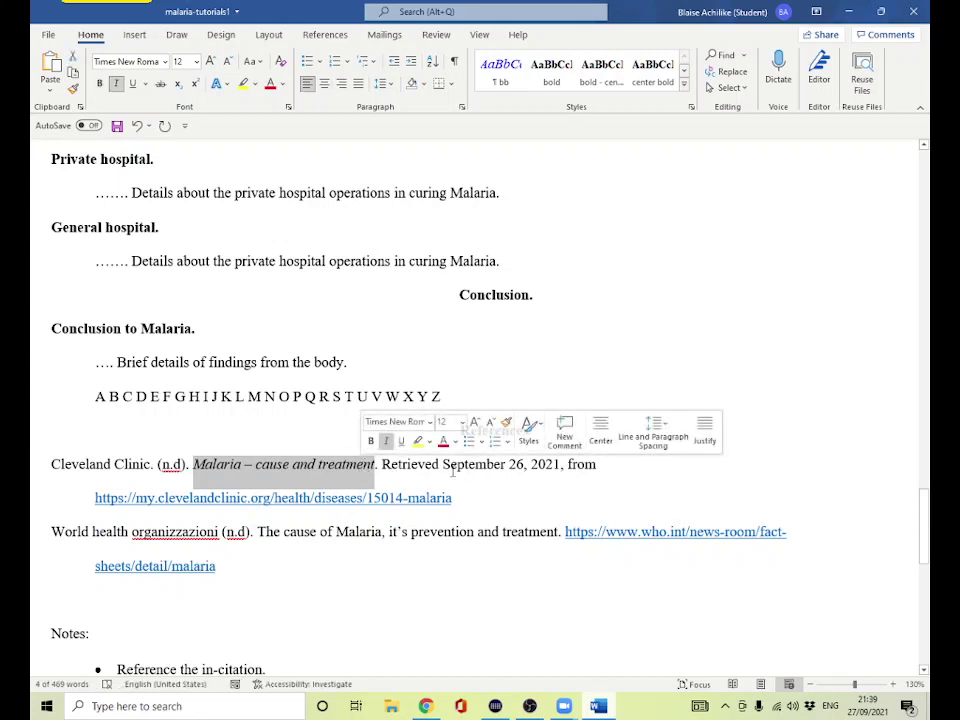
{"action": "left_click", "coordinate": [396, 464]}
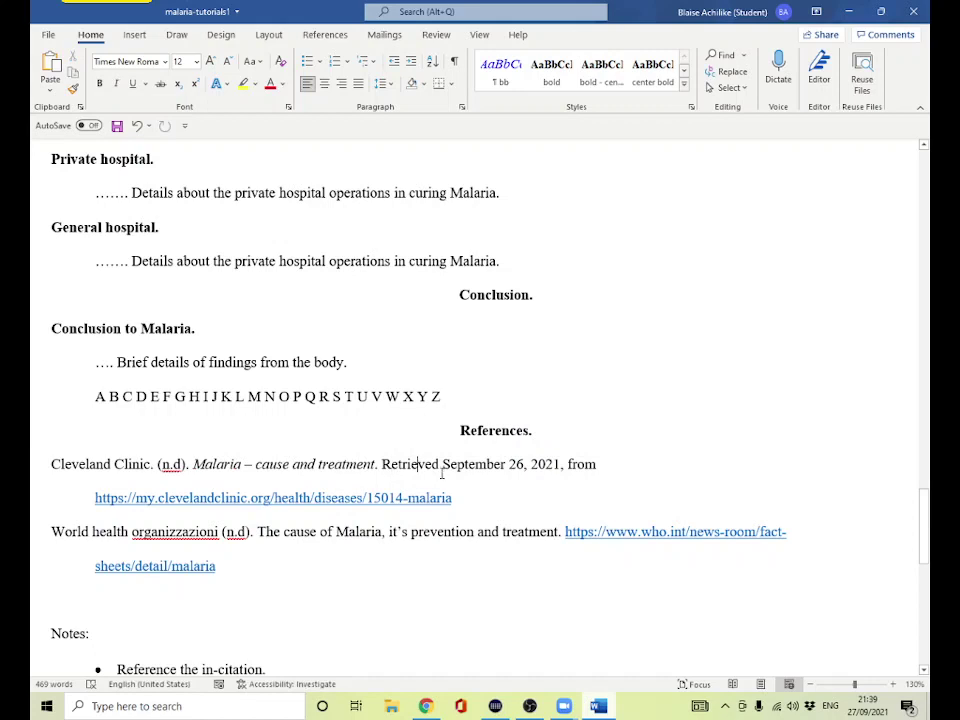
{"action": "left_click_drag", "start_coordinate": [90, 396], "coordinate": [452, 398]}
{"action": "key", "text": "Delete"}
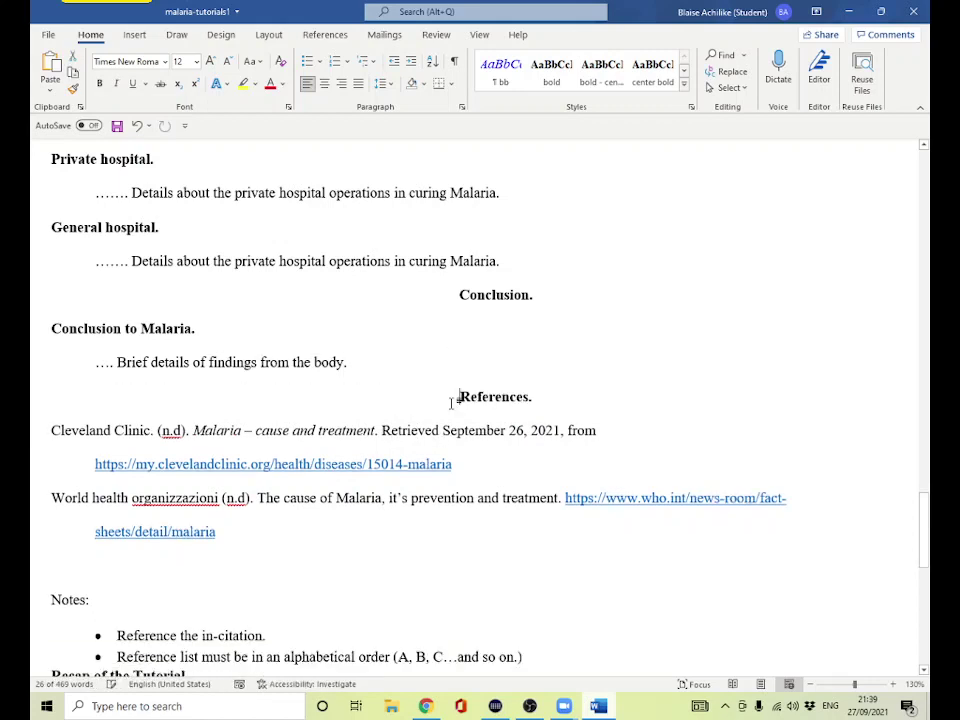
Remove the empty line between "References list." in the tutorial recap and the "Next tutorial" line.
{"action": "scroll", "coordinate": [413, 422], "scroll_direction": "down", "scroll_amount": 3}
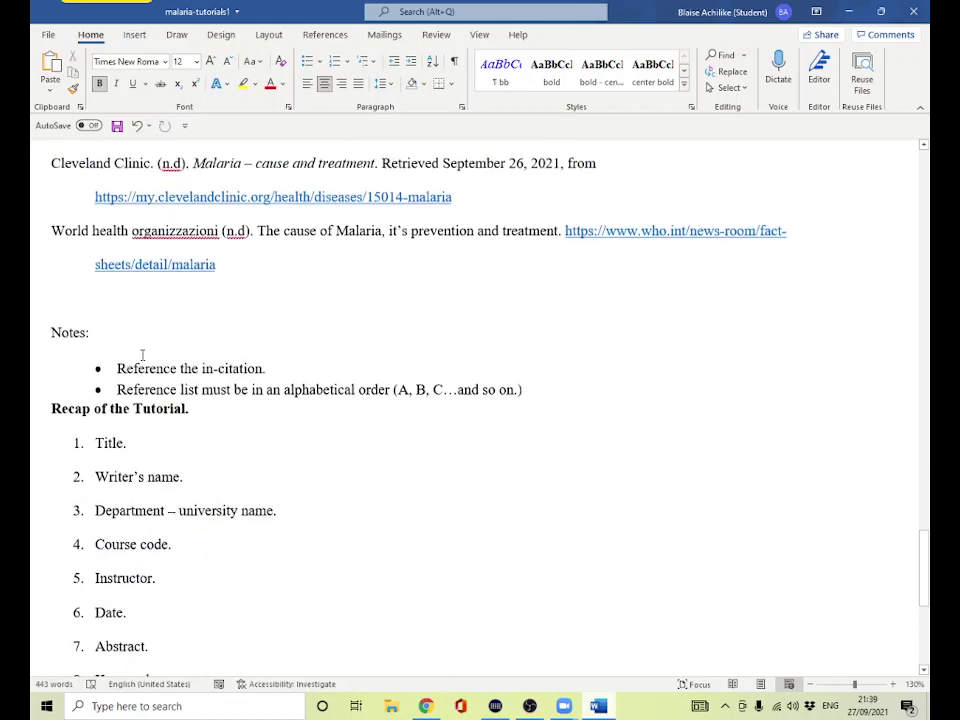
{"action": "middle_click", "coordinate": [213, 399]}
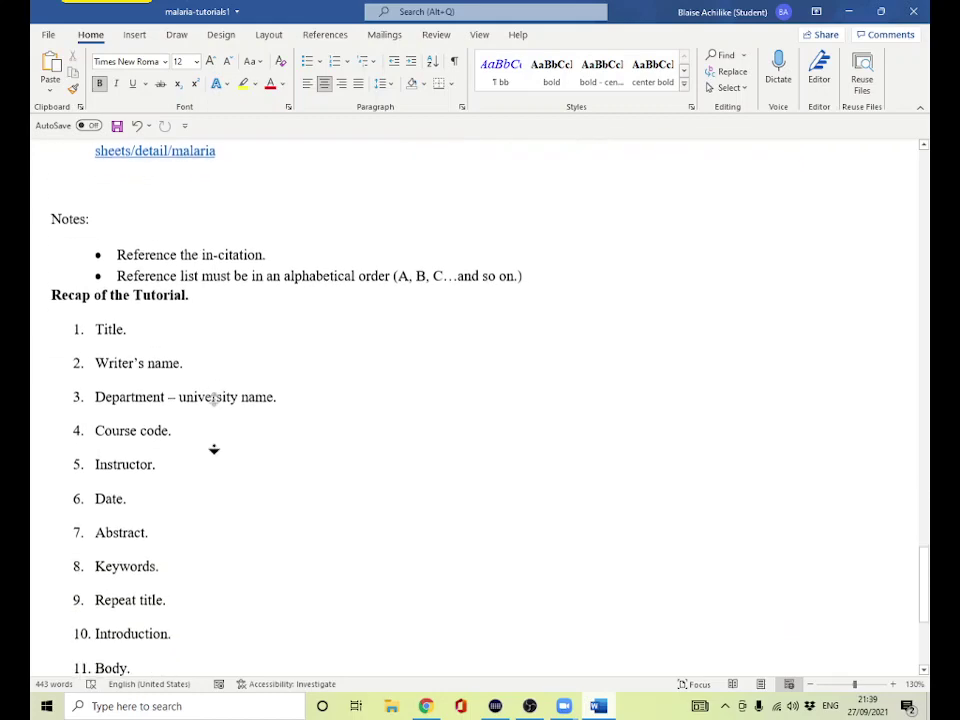
{"action": "left_click", "coordinate": [159, 343]}
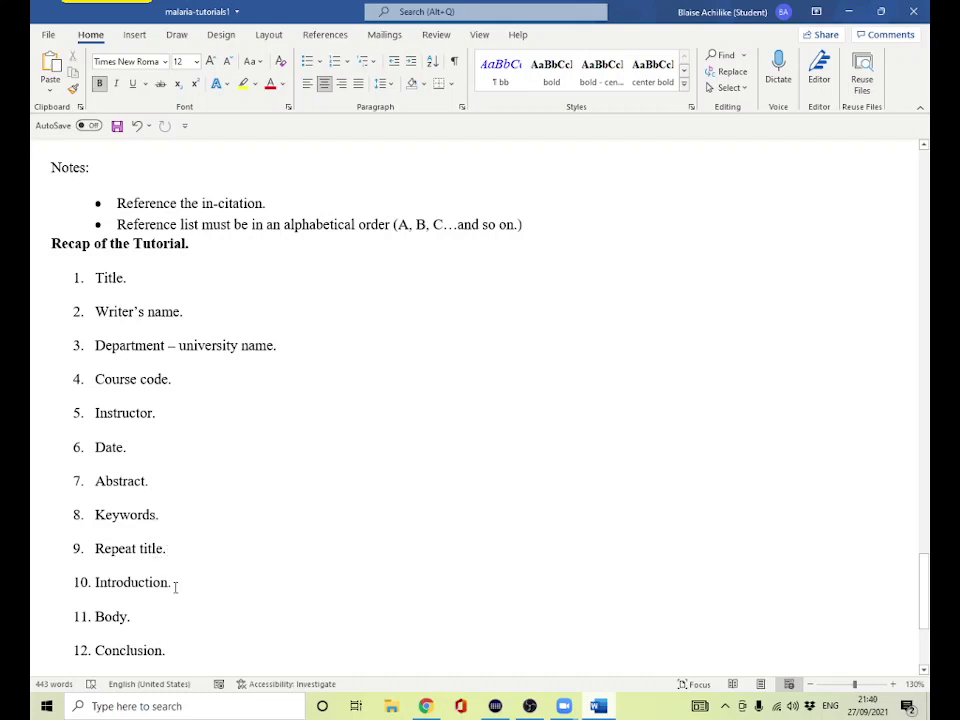
{"action": "middle_click", "coordinate": [244, 501]}
{"action": "left_click", "coordinate": [236, 557]}
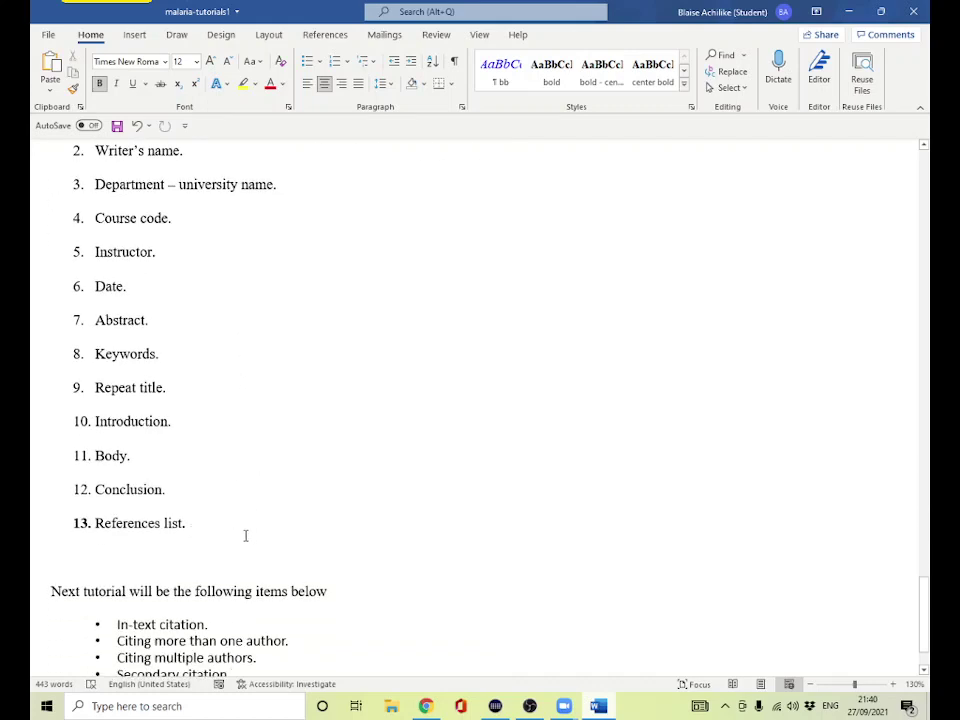
{"action": "left_click", "coordinate": [177, 560]}
{"action": "key", "text": "BackSpace"}
{"action": "key", "text": "BackSpace"}
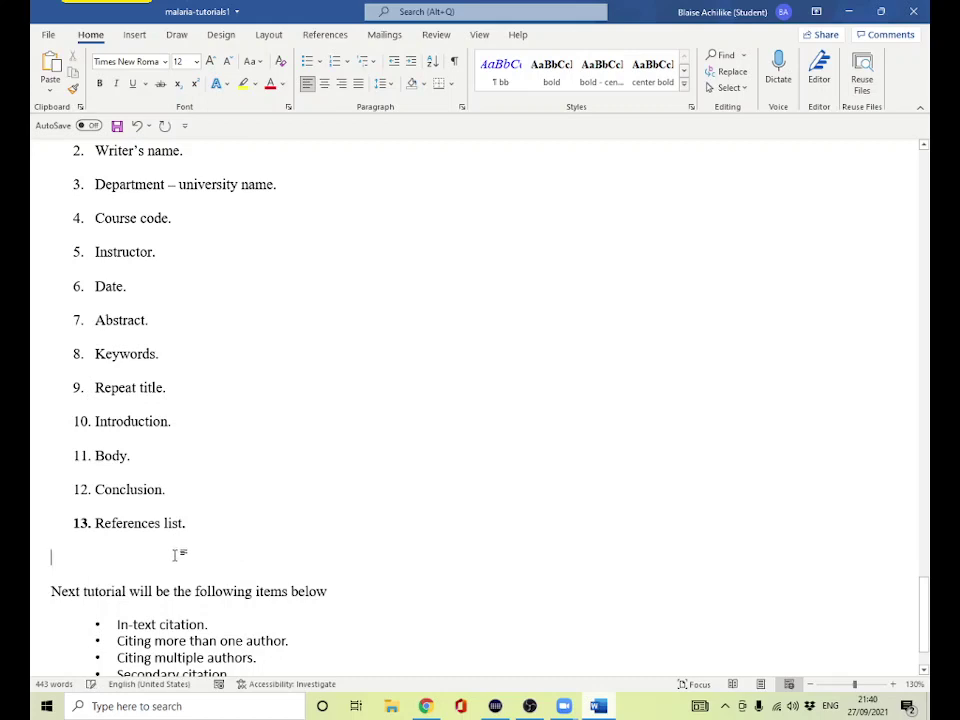
Add a capital S to the word "citation" in the "Video & Website citation." bullet.
{"action": "middle_click", "coordinate": [284, 414]}
{"action": "left_click", "coordinate": [279, 494]}
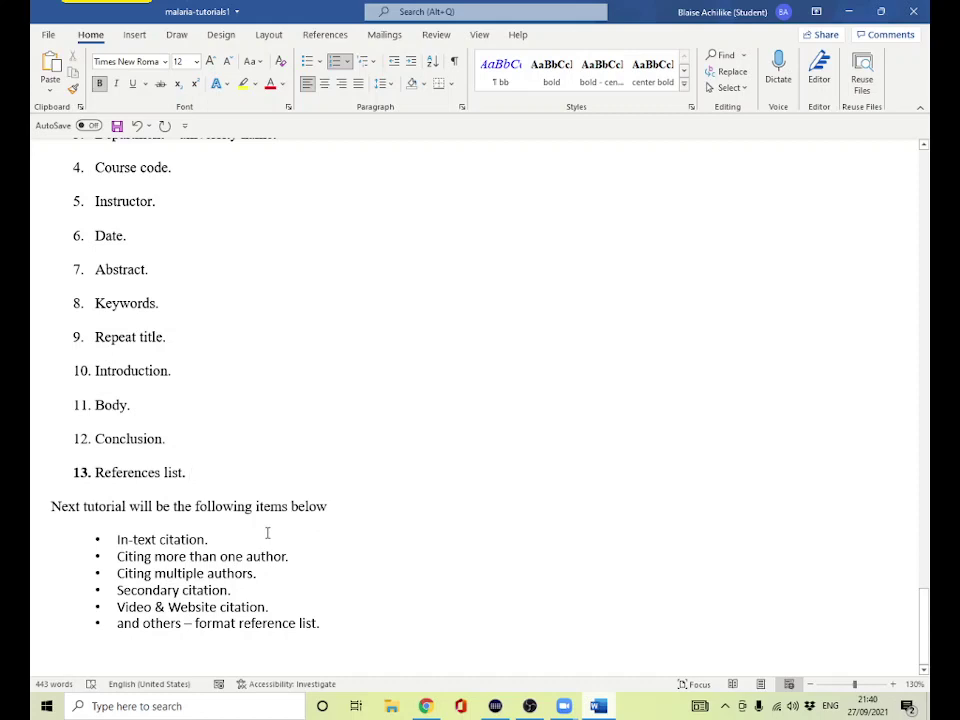
{"action": "left_click", "coordinate": [266, 611]}
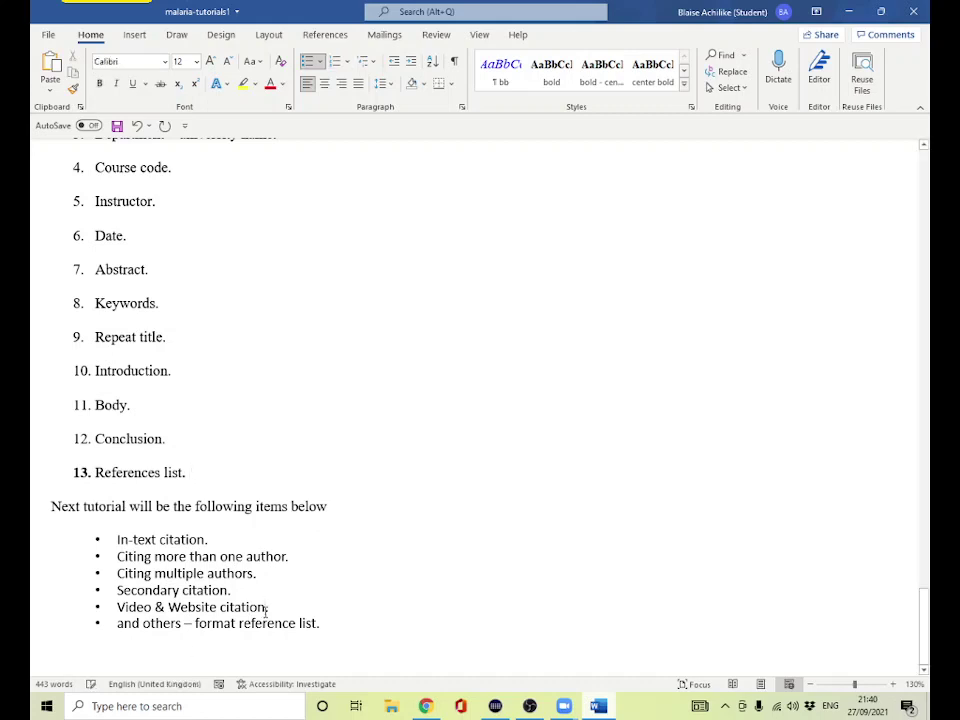
{"action": "type", "text": "S"}
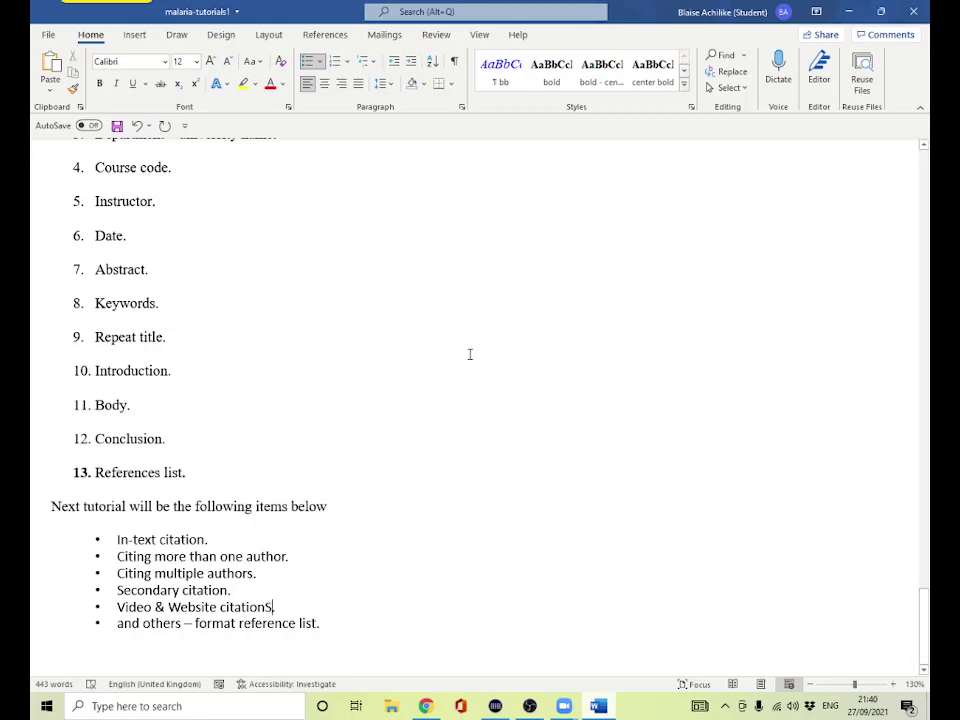